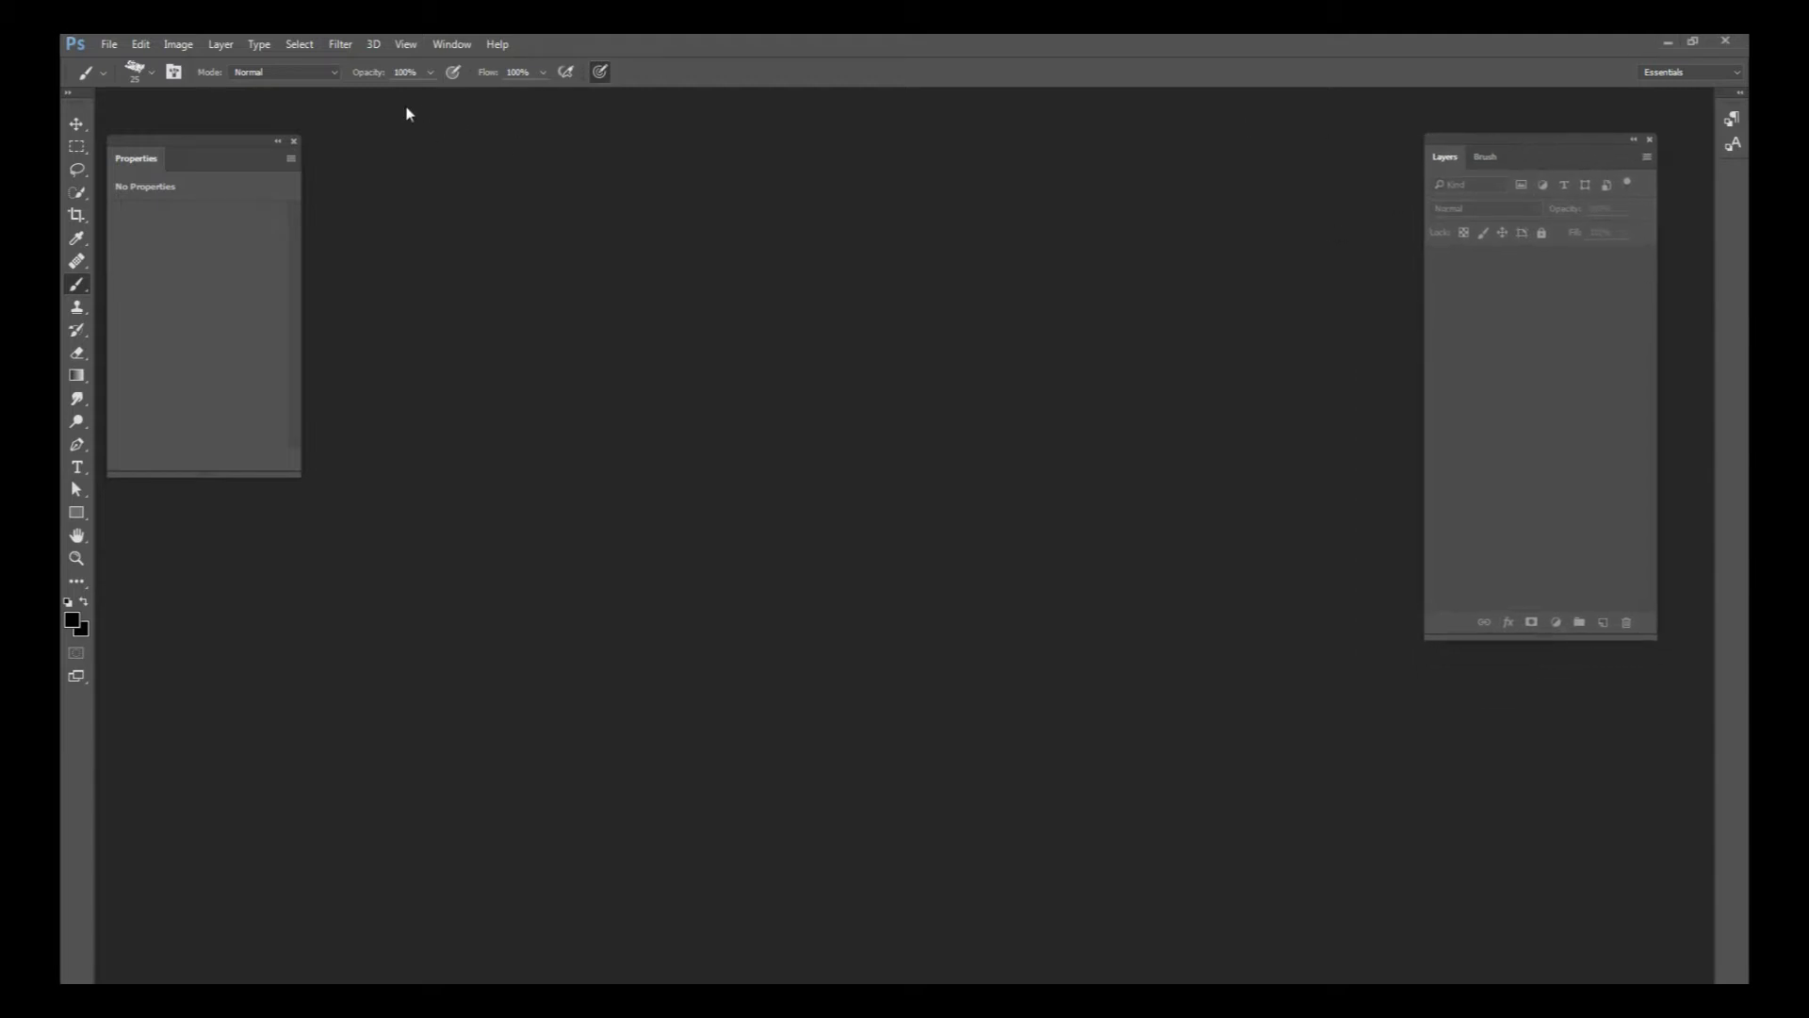
Step: Create a new white RGB document 4000 by 4000 pixels at 300 pixels/inch
{"action": "left_click", "coordinate": [110, 44]}
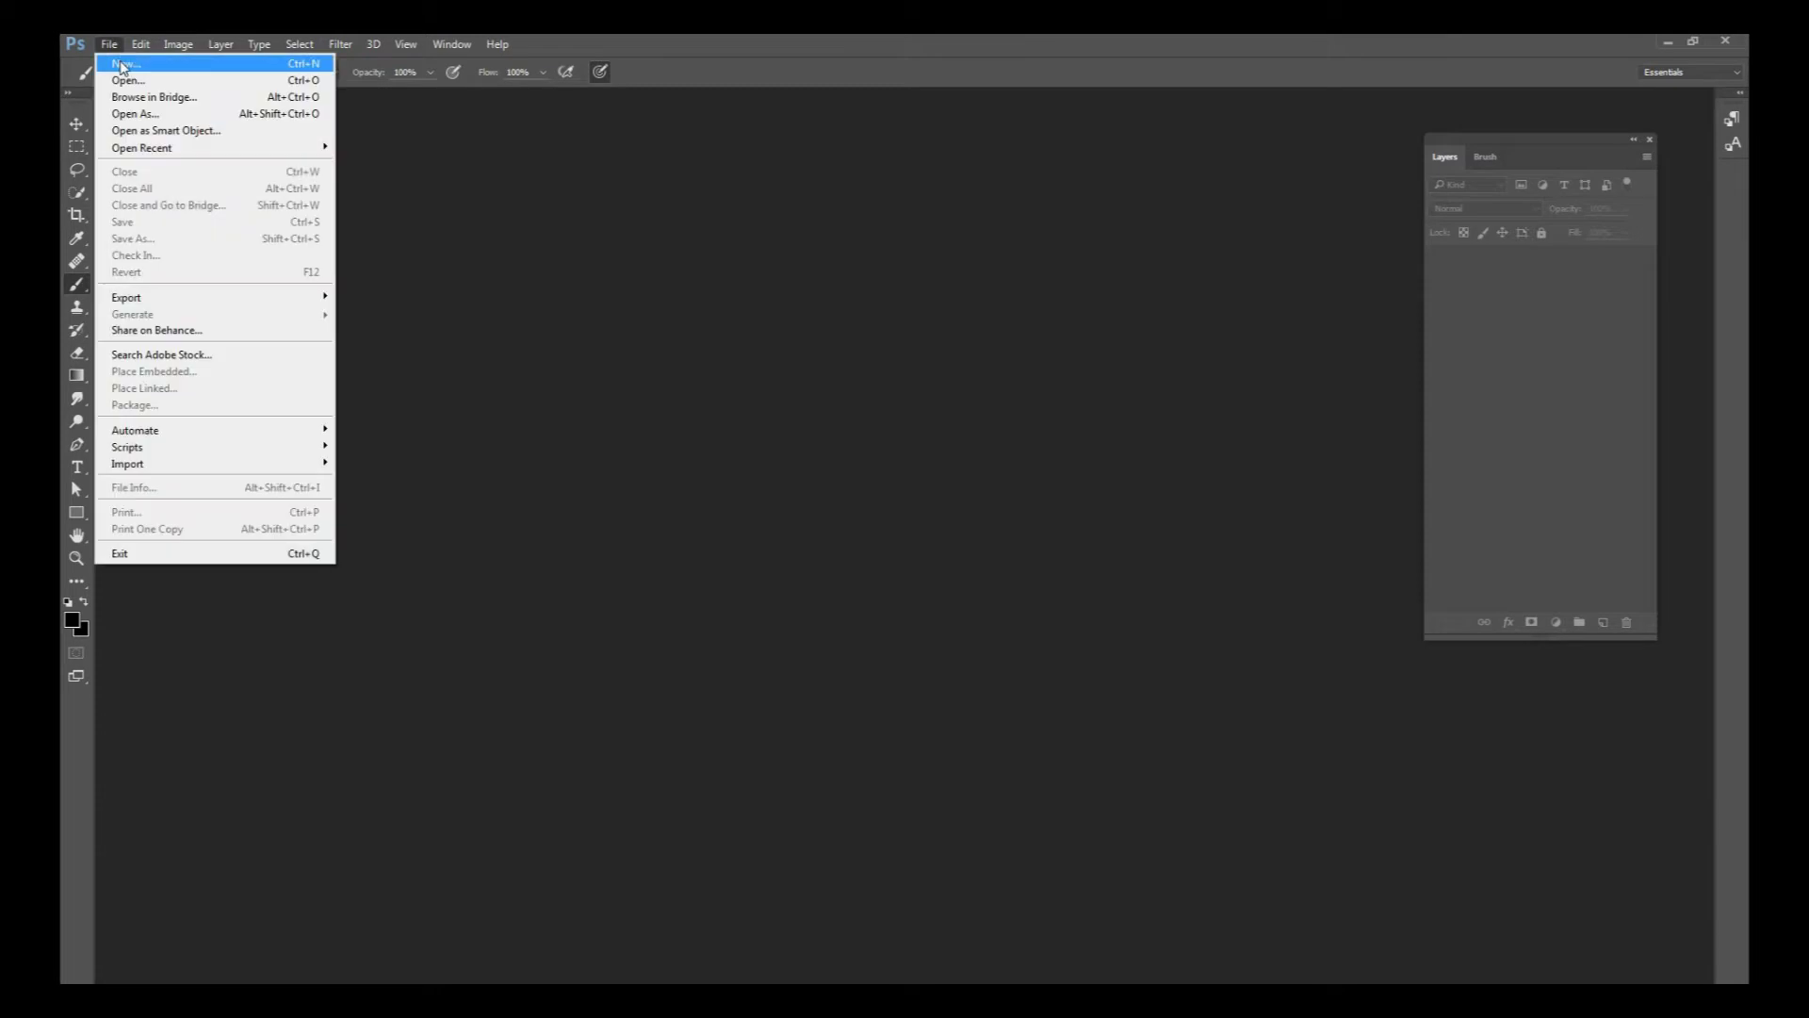
{"action": "left_click", "coordinate": [125, 67]}
{"action": "left_click_drag", "start_coordinate": [729, 380], "coordinate": [587, 382]}
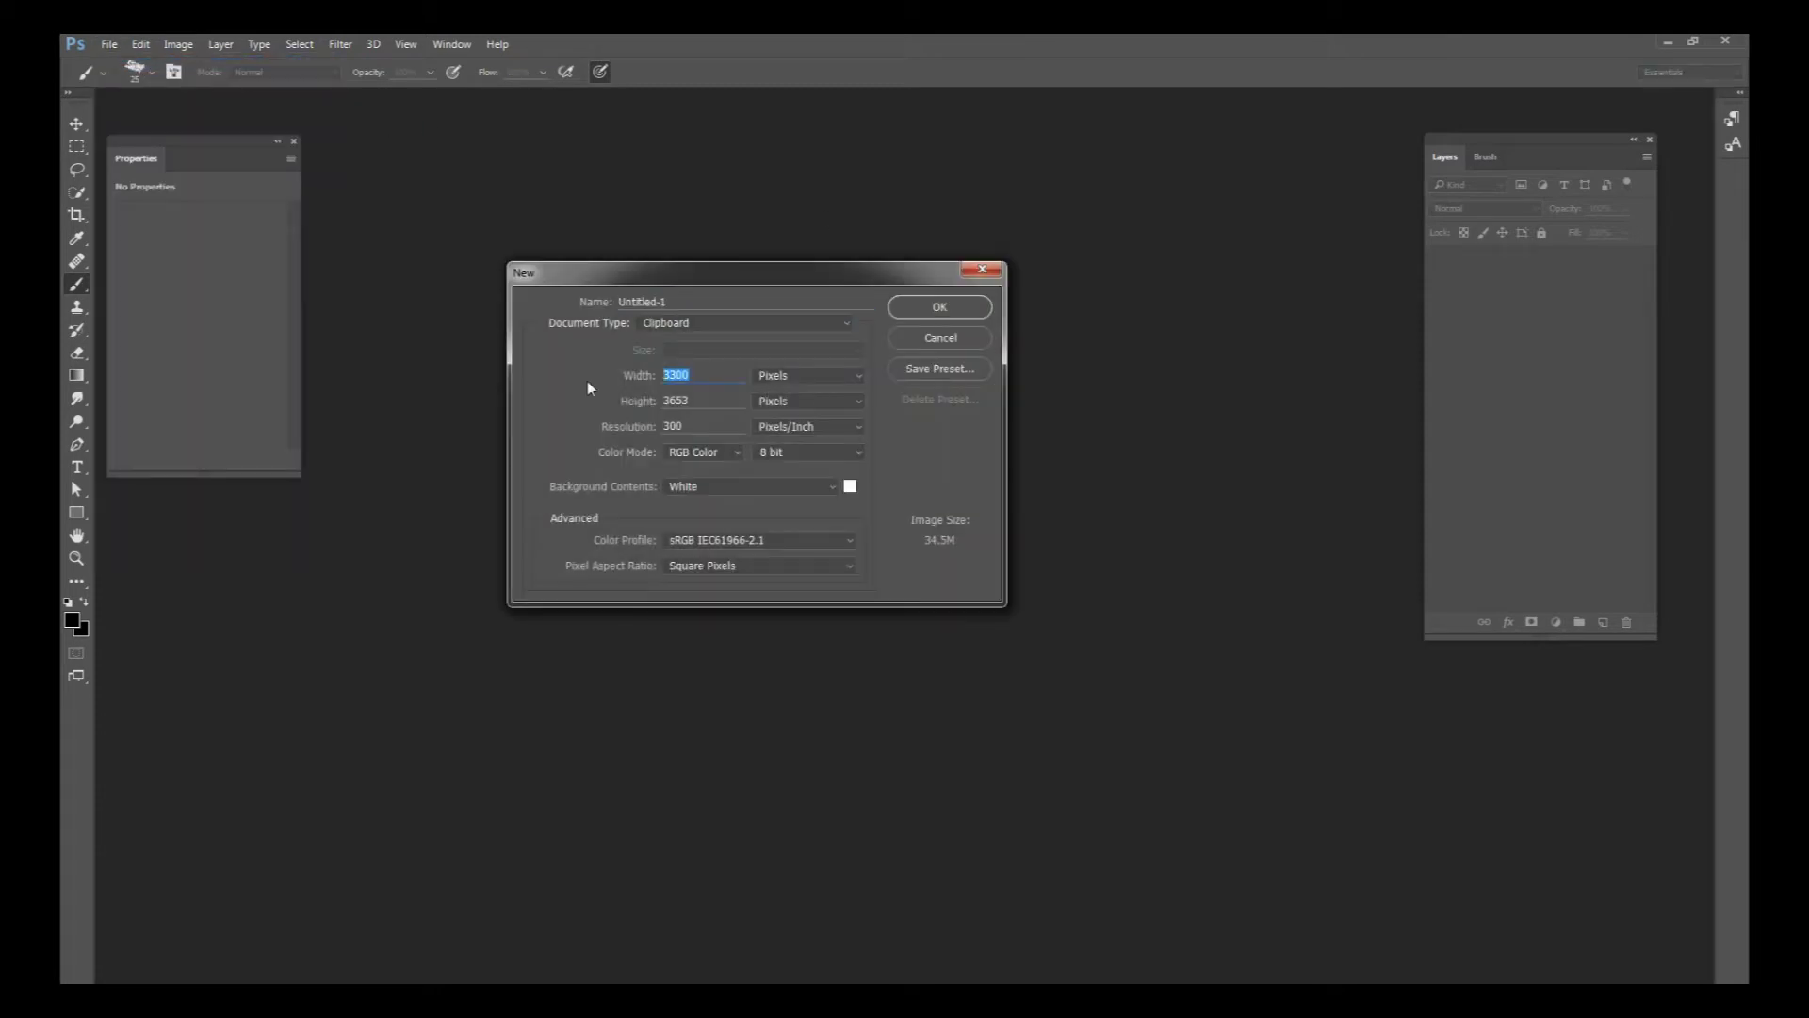
{"action": "type", "text": "4000"}
{"action": "key", "text": "Tab"}
{"action": "type", "text": "4000"}
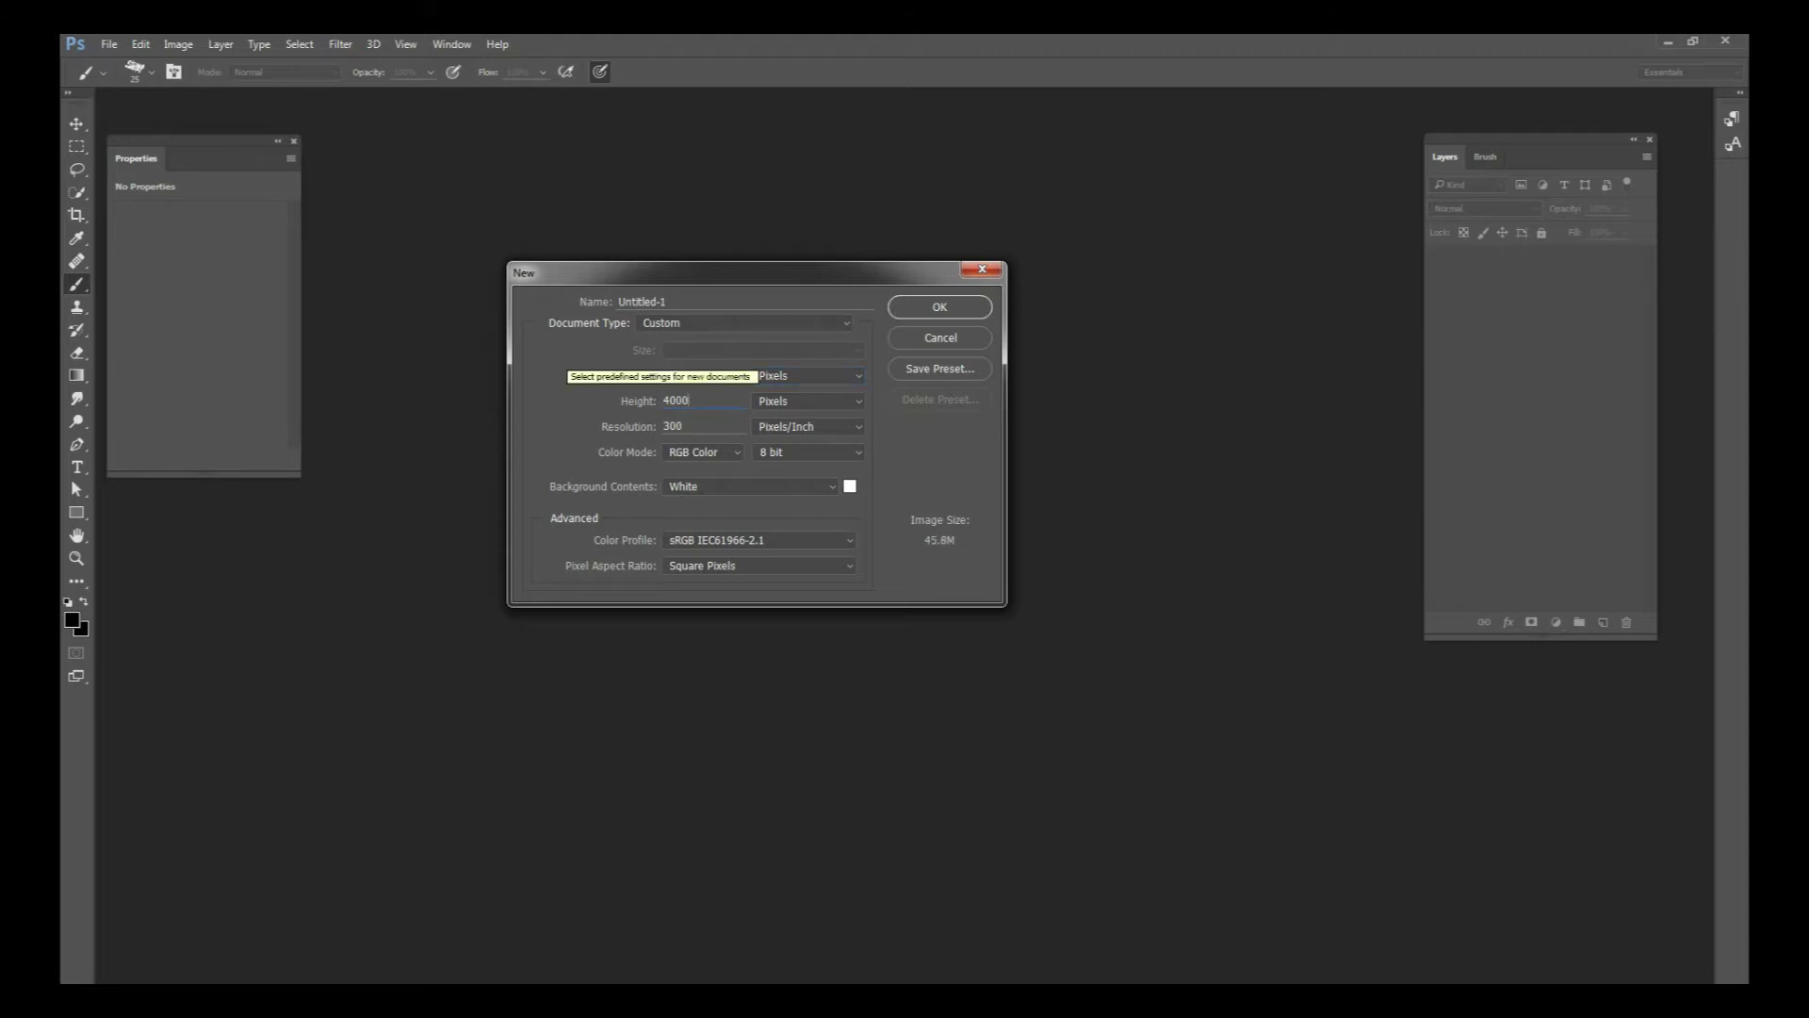
{"action": "key", "text": "Return"}
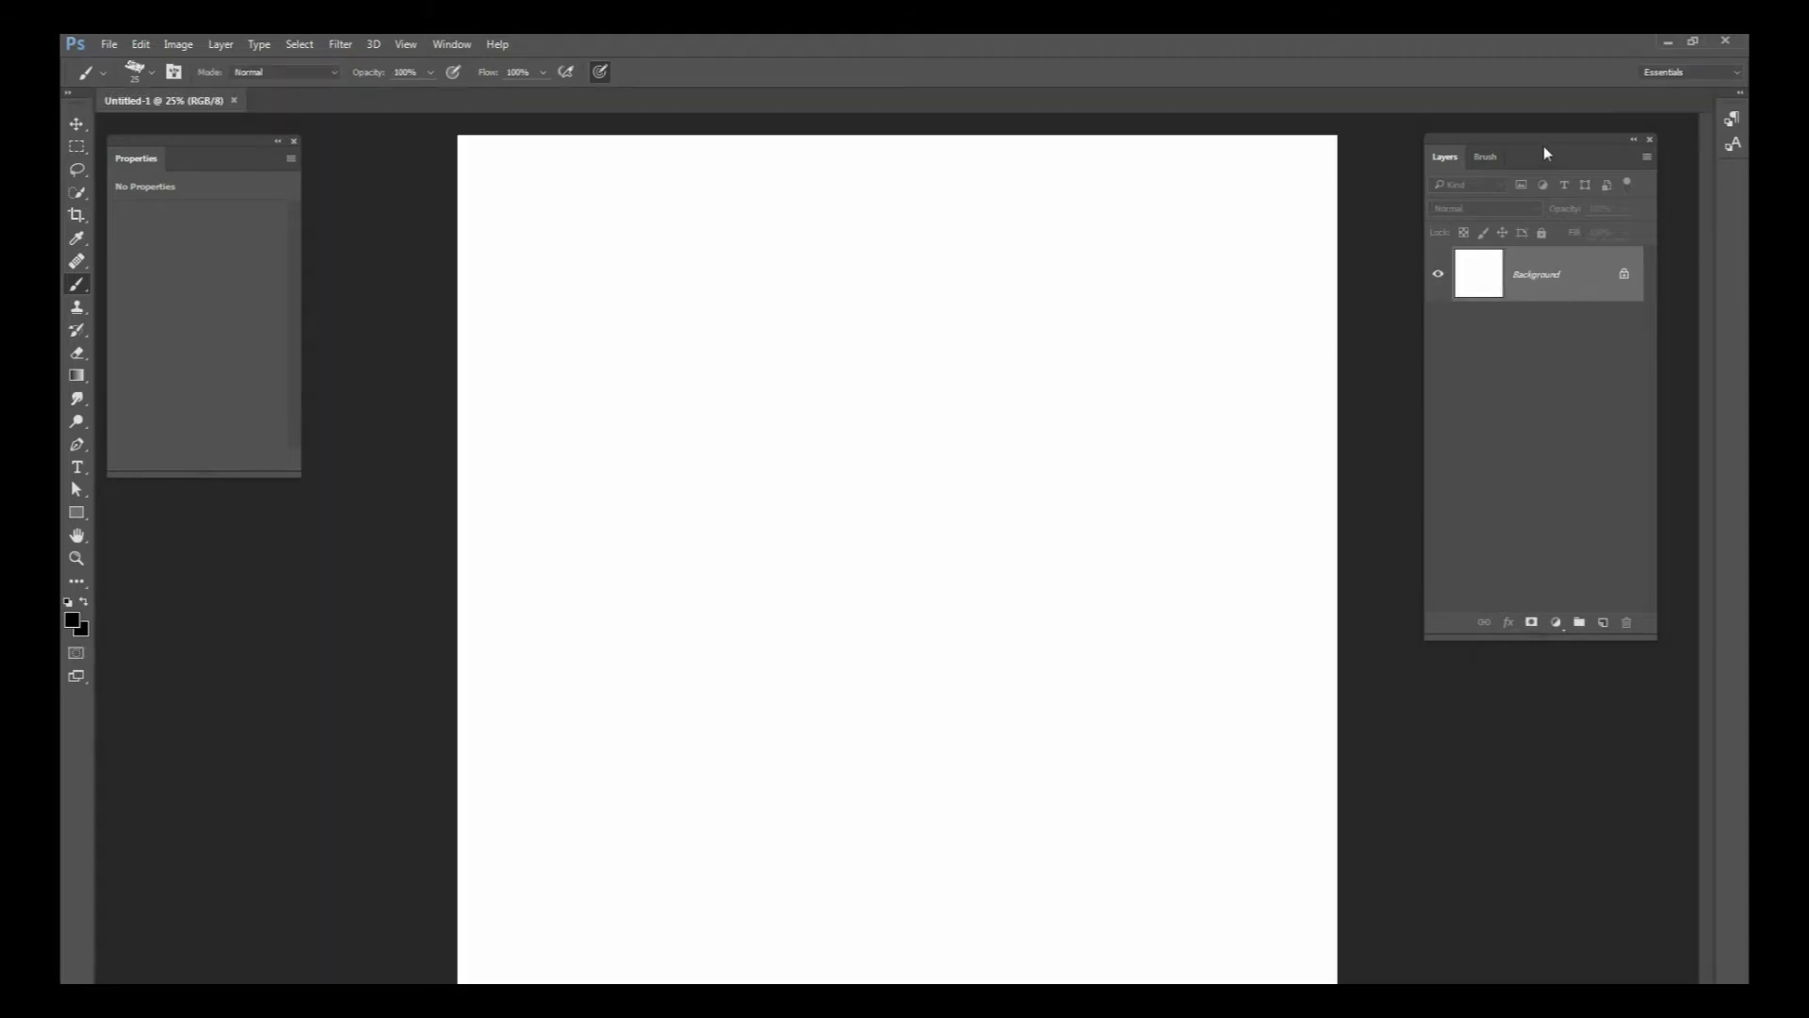
Step: Add a new empty layer above the background and activate the Gradient tool
{"action": "left_click_drag", "start_coordinate": [1544, 146], "coordinate": [1503, 231]}
{"action": "left_click", "coordinate": [1564, 704]}
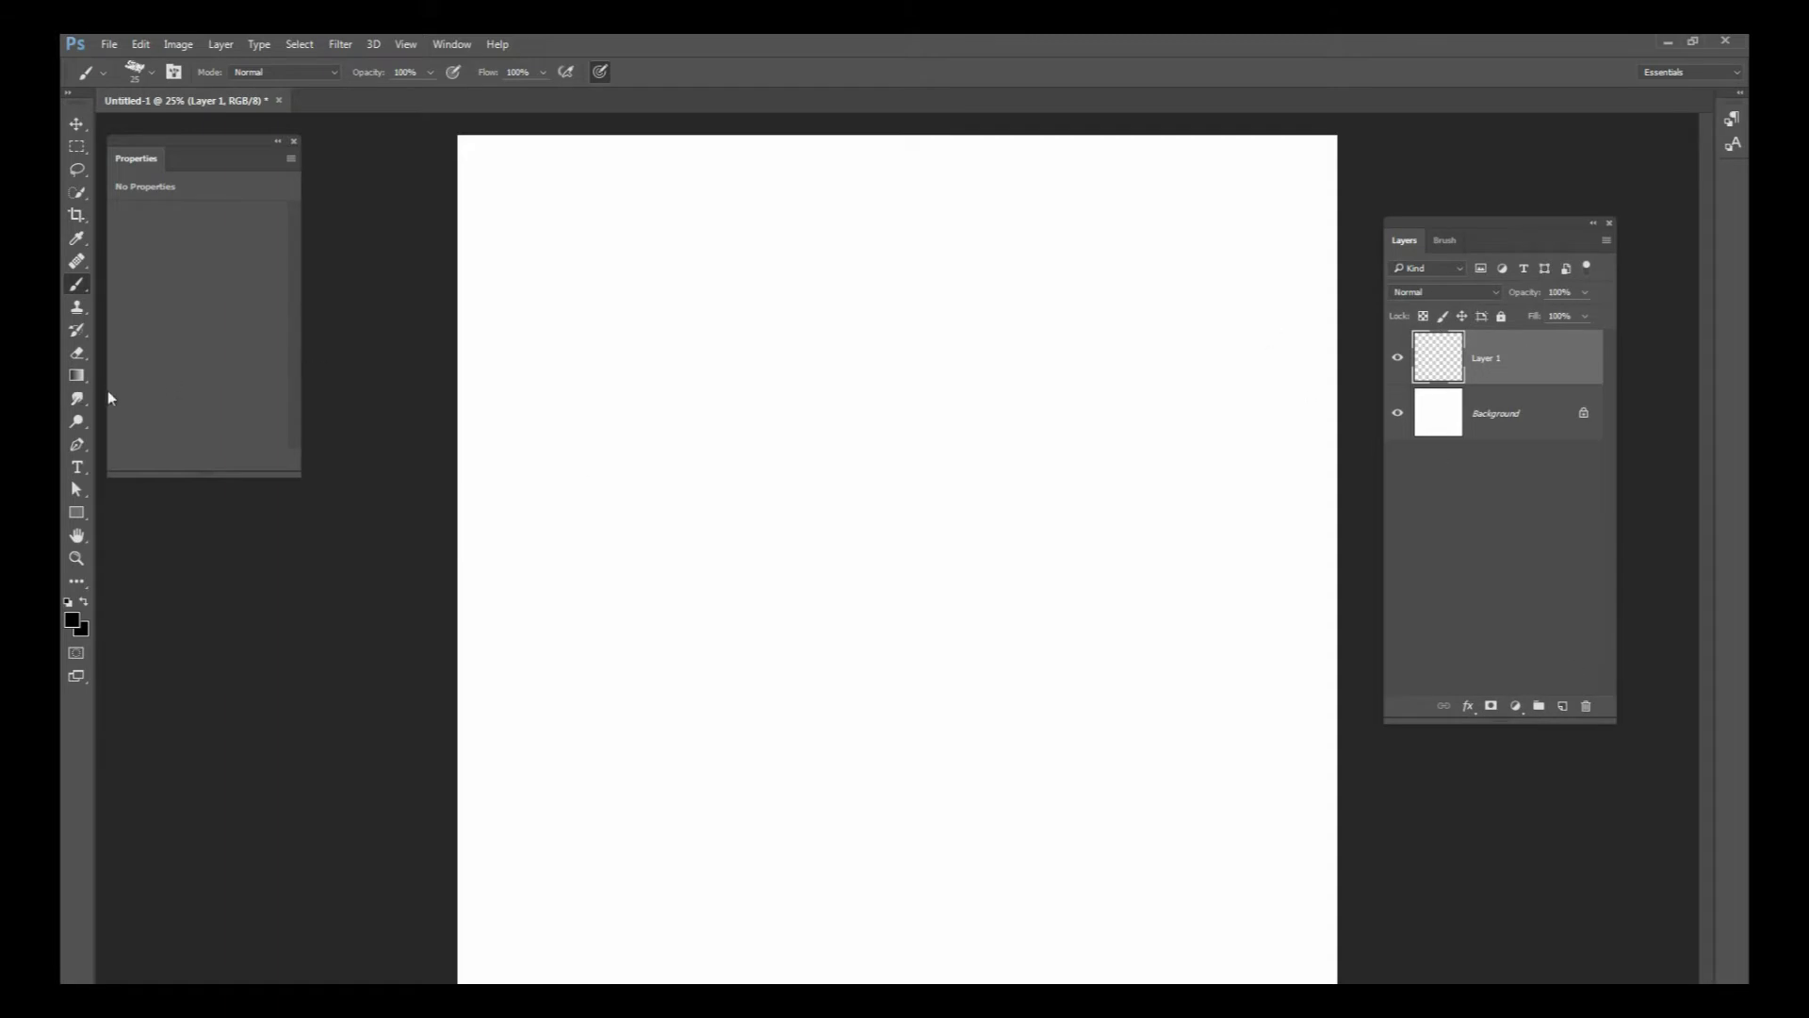
{"action": "left_click", "coordinate": [77, 375]}
{"action": "left_click", "coordinate": [141, 375]}
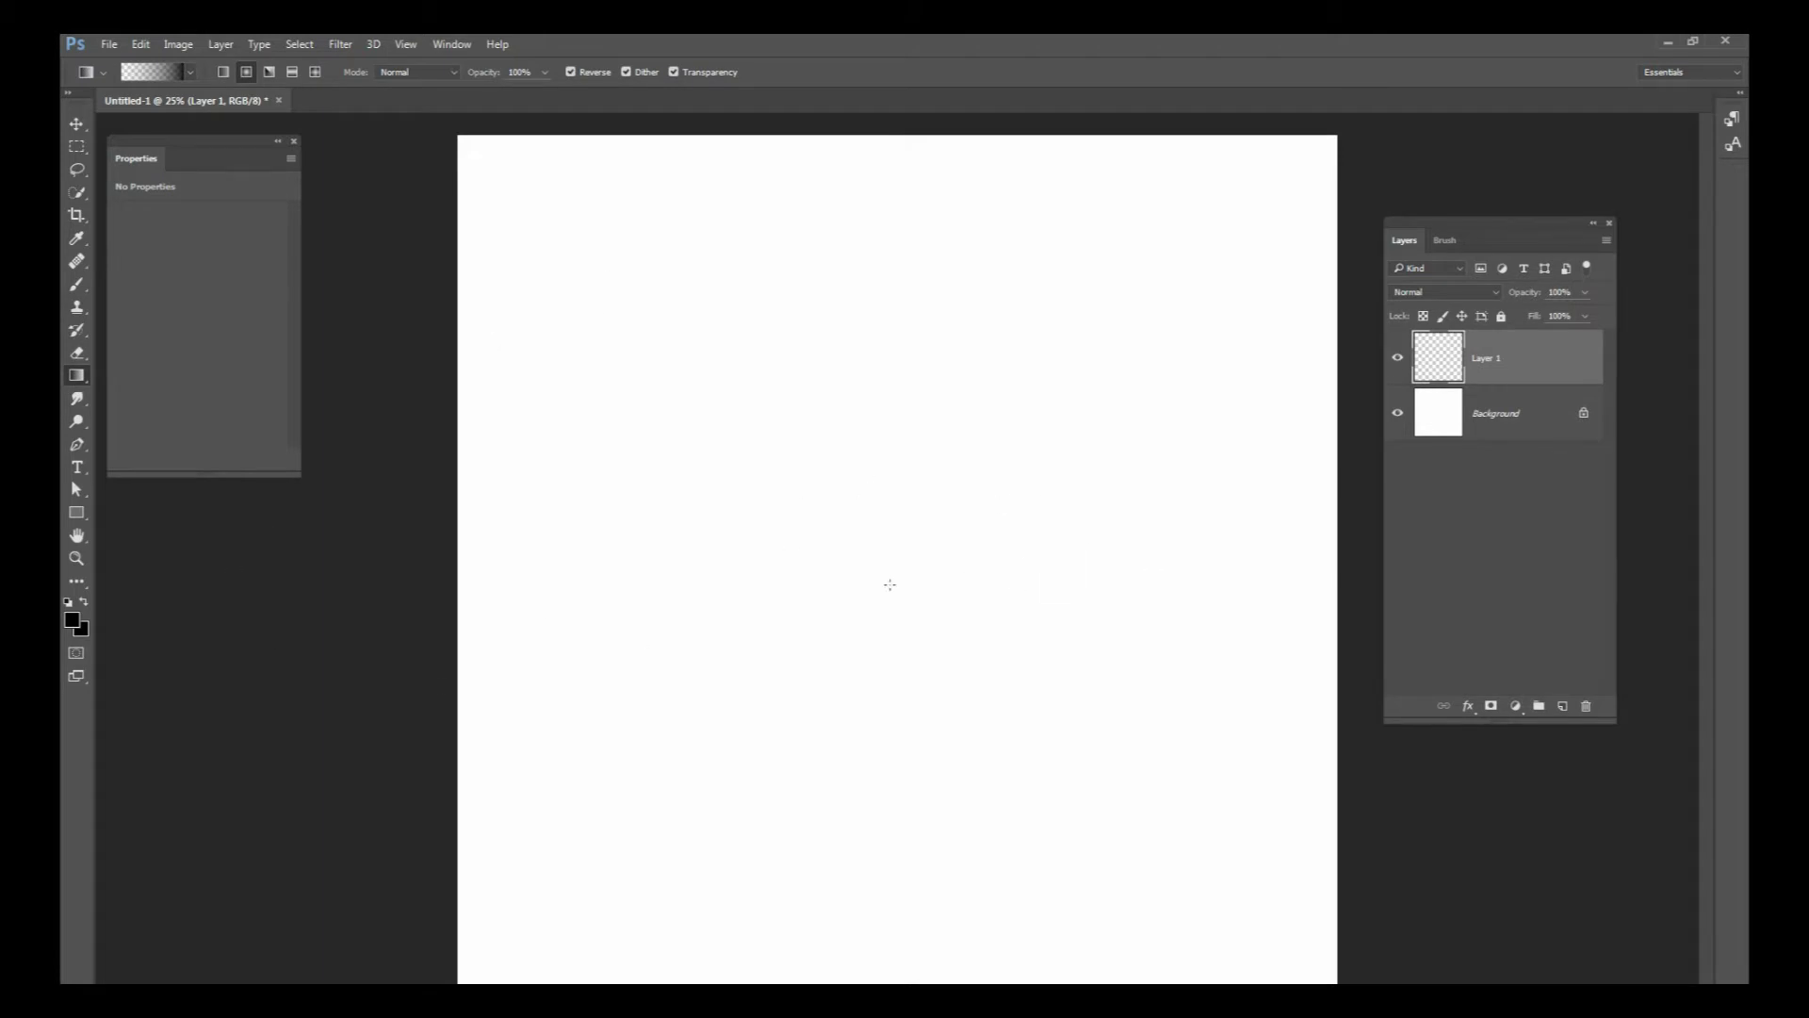
Step: Set the foreground color to the dark blue-gray 41464a and return to the Gradient tool
{"action": "left_click", "coordinate": [83, 618]}
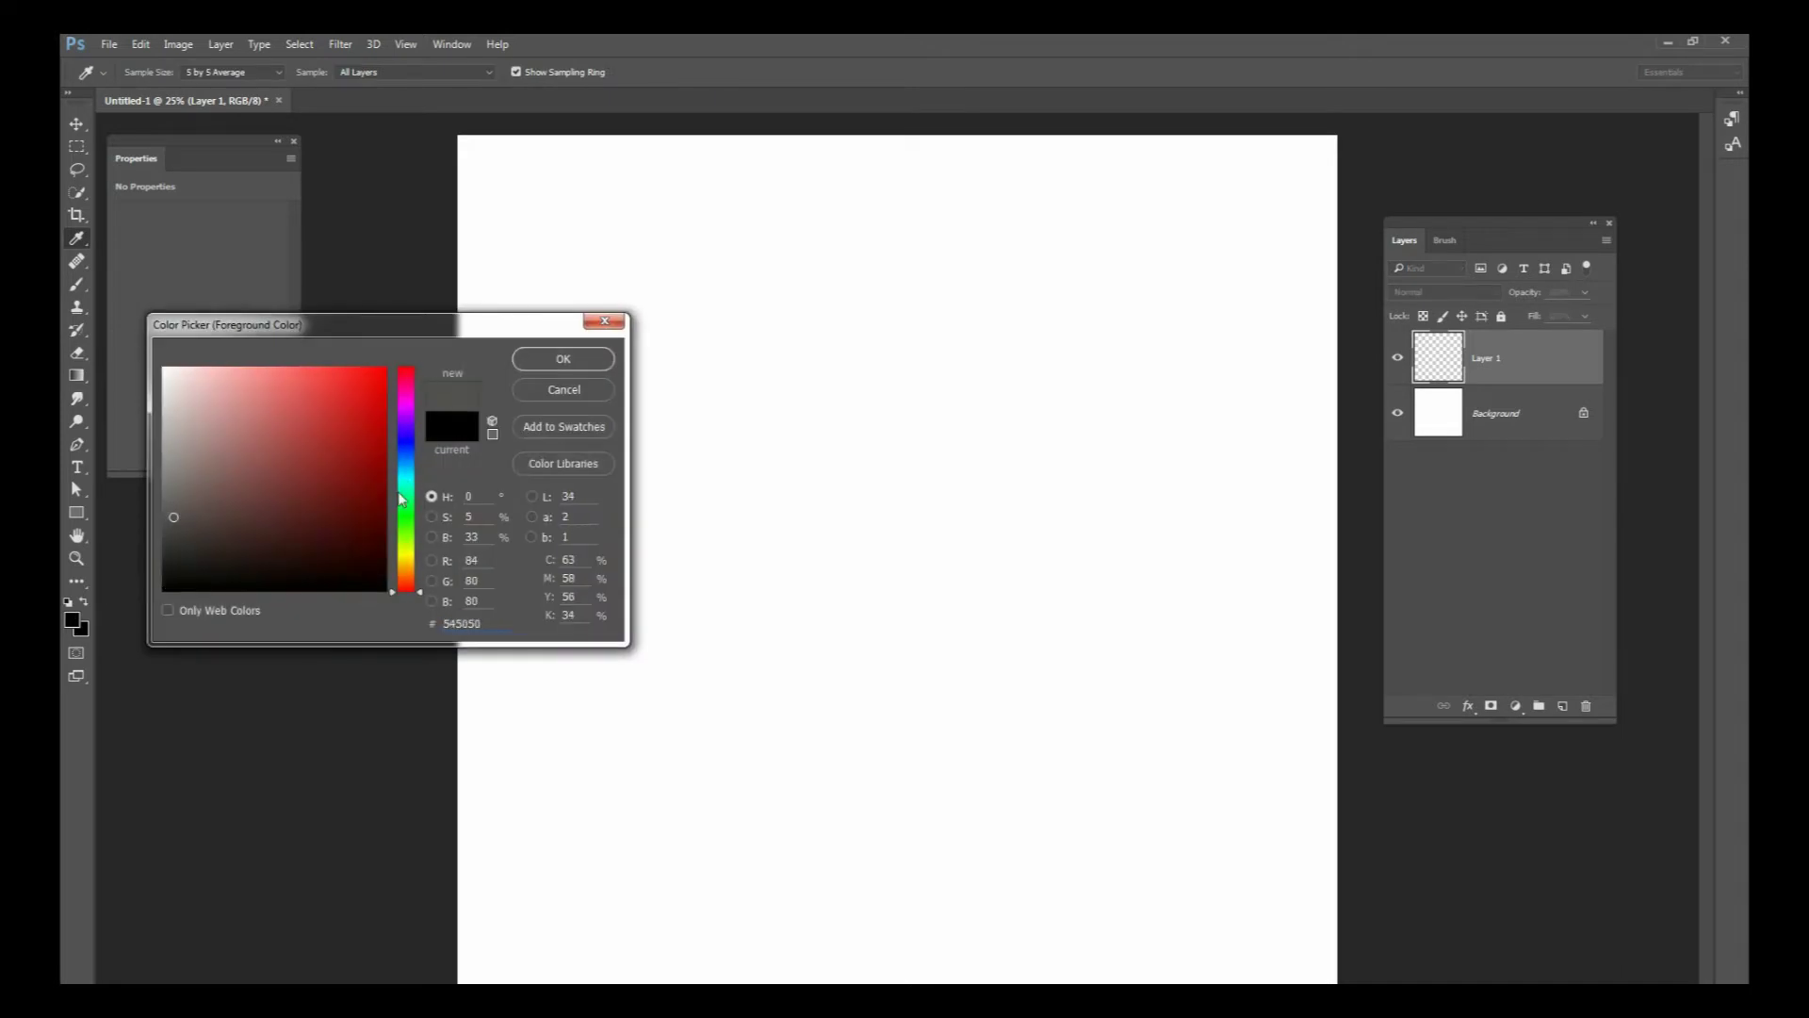
{"action": "left_click", "coordinate": [403, 463]}
{"action": "left_click_drag", "start_coordinate": [178, 513], "coordinate": [191, 526]}
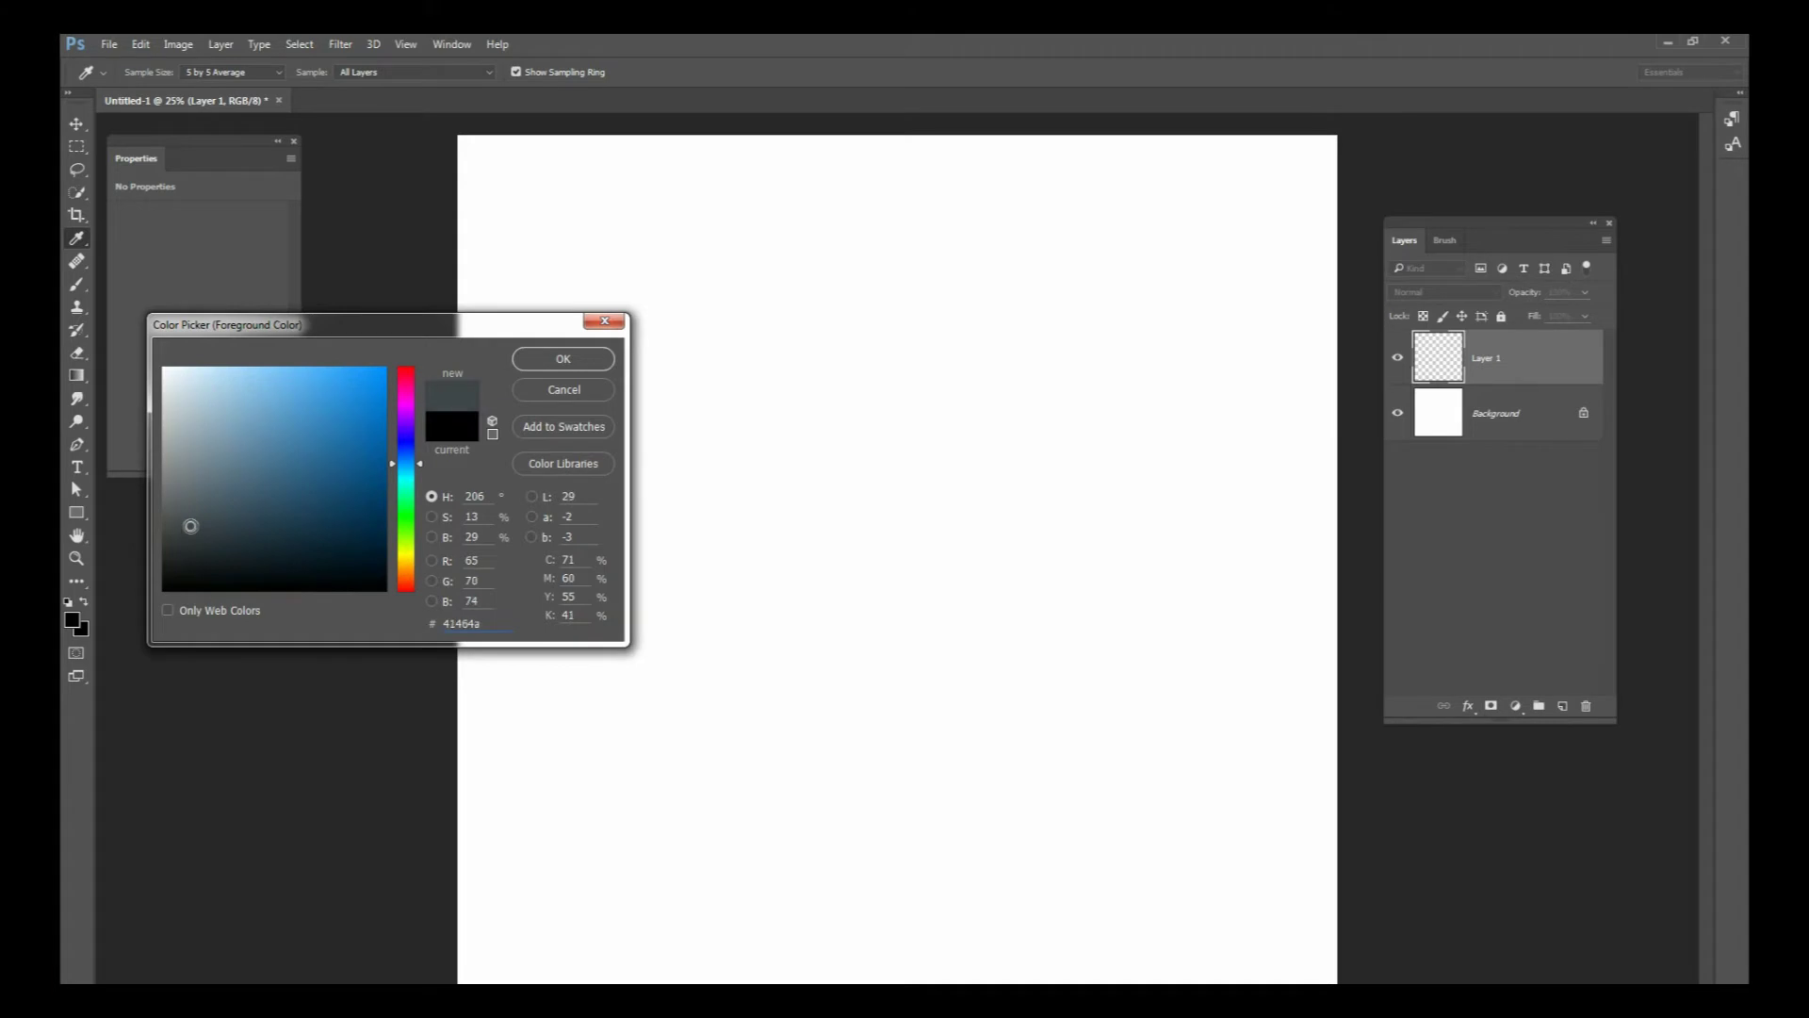
{"action": "left_click", "coordinate": [598, 366]}
{"action": "key", "text": "g"}
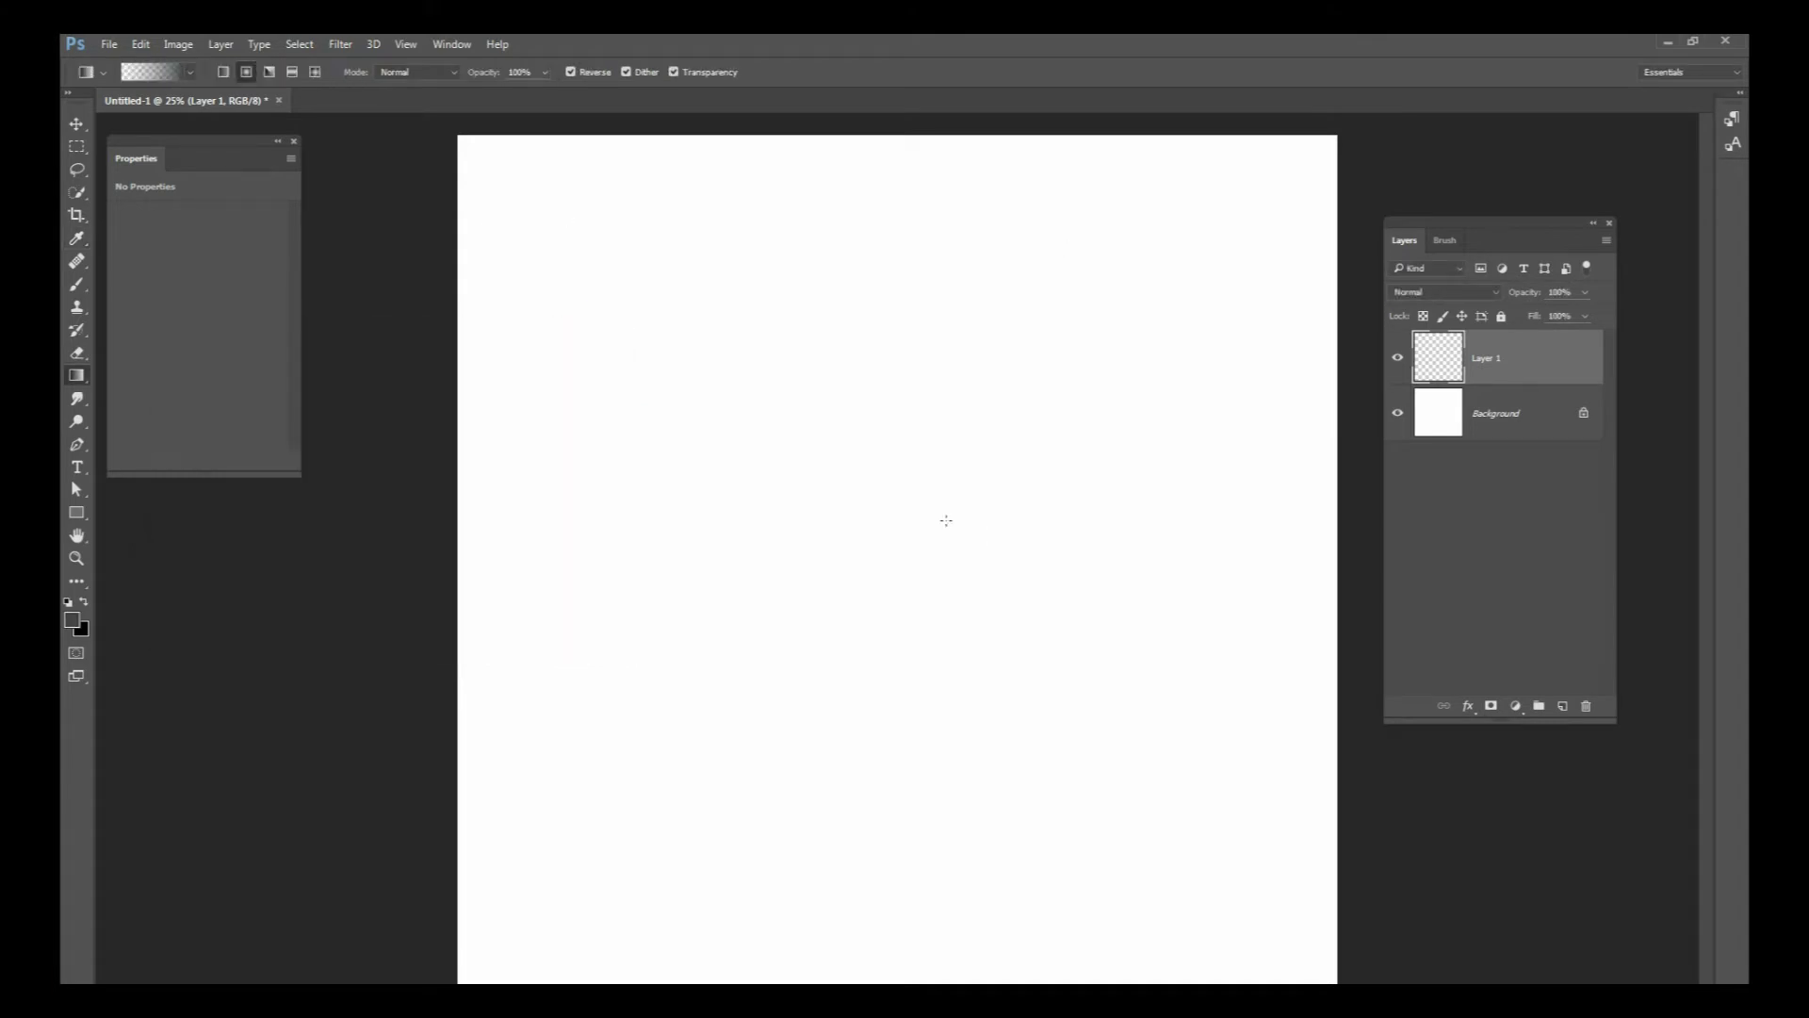
Step: Draw a reversed radial gradient on Layer 1 from the canvas center out past its edge, fading from transparent to blue-gray
{"action": "right_click", "coordinate": [78, 375]}
{"action": "left_click", "coordinate": [122, 375]}
{"action": "left_click", "coordinate": [571, 72]}
{"action": "left_click", "coordinate": [571, 72]}
{"action": "left_click_drag", "start_coordinate": [923, 554], "coordinate": [1545, 542]}
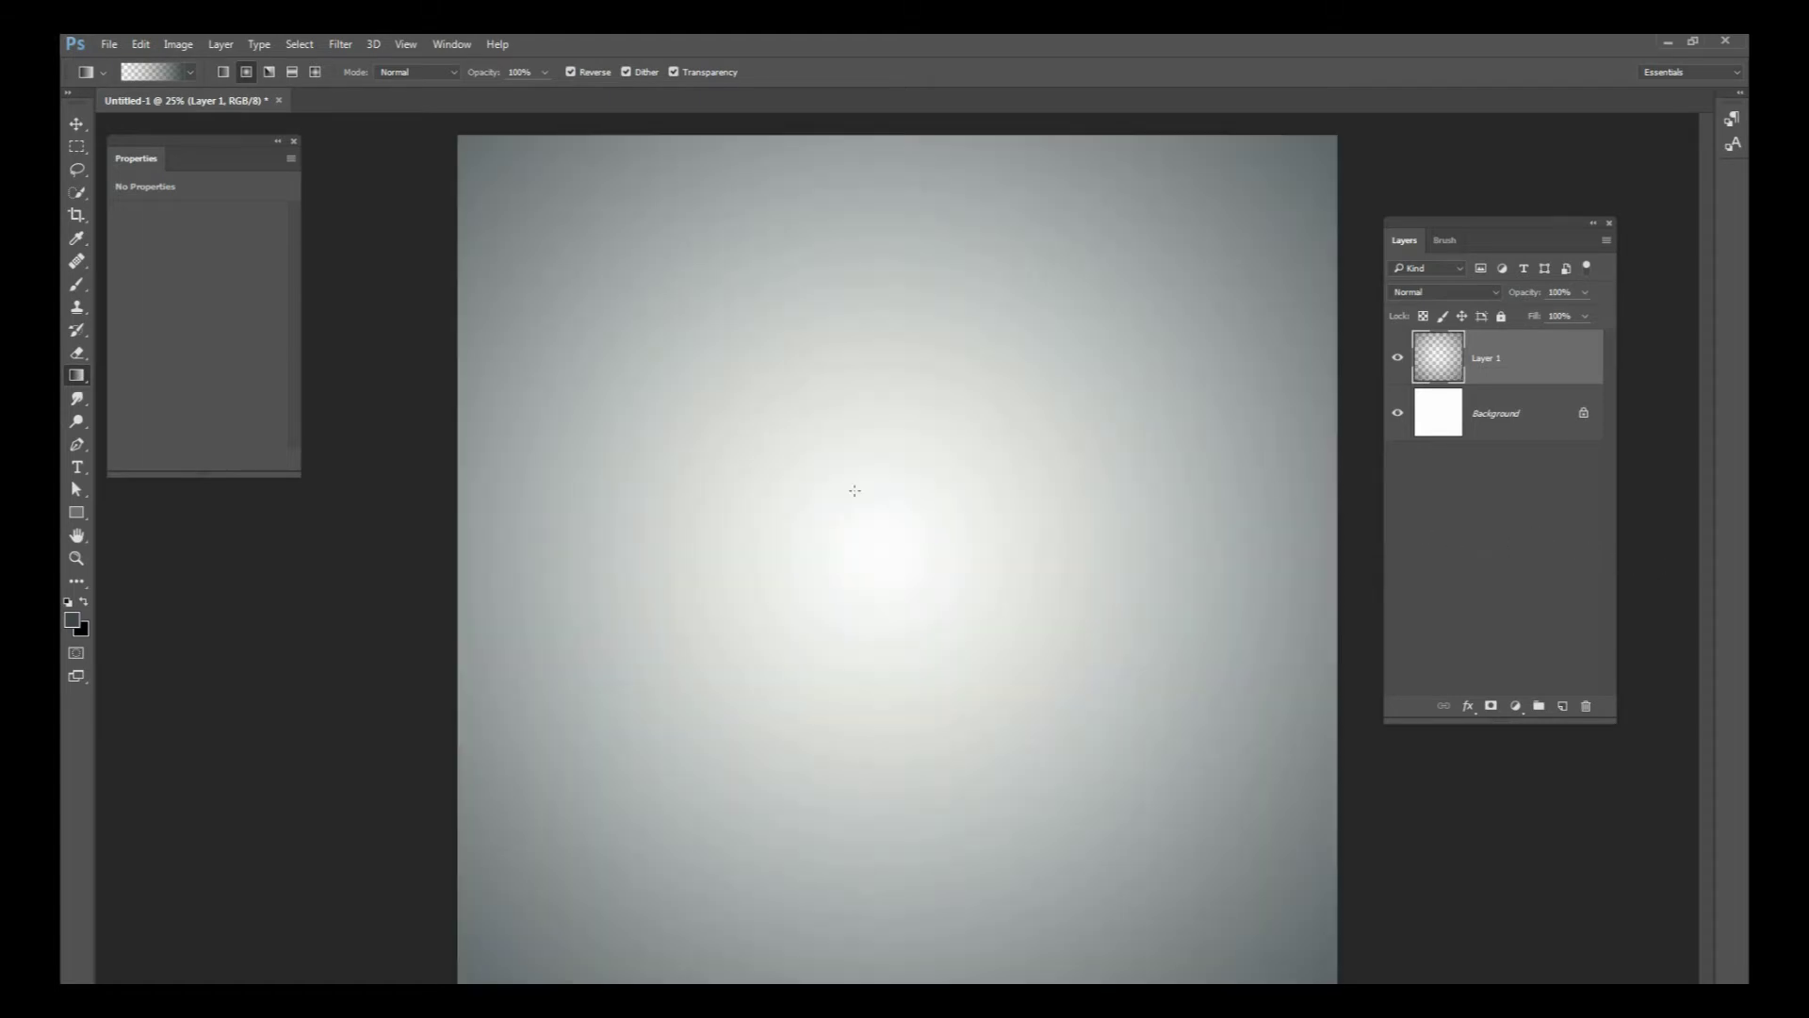
{"action": "left_click_drag", "start_coordinate": [886, 562], "coordinate": [1305, 575]}
{"action": "key", "text": "ctrl+z"}
{"action": "left_click_drag", "start_coordinate": [886, 560], "coordinate": [1492, 620]}
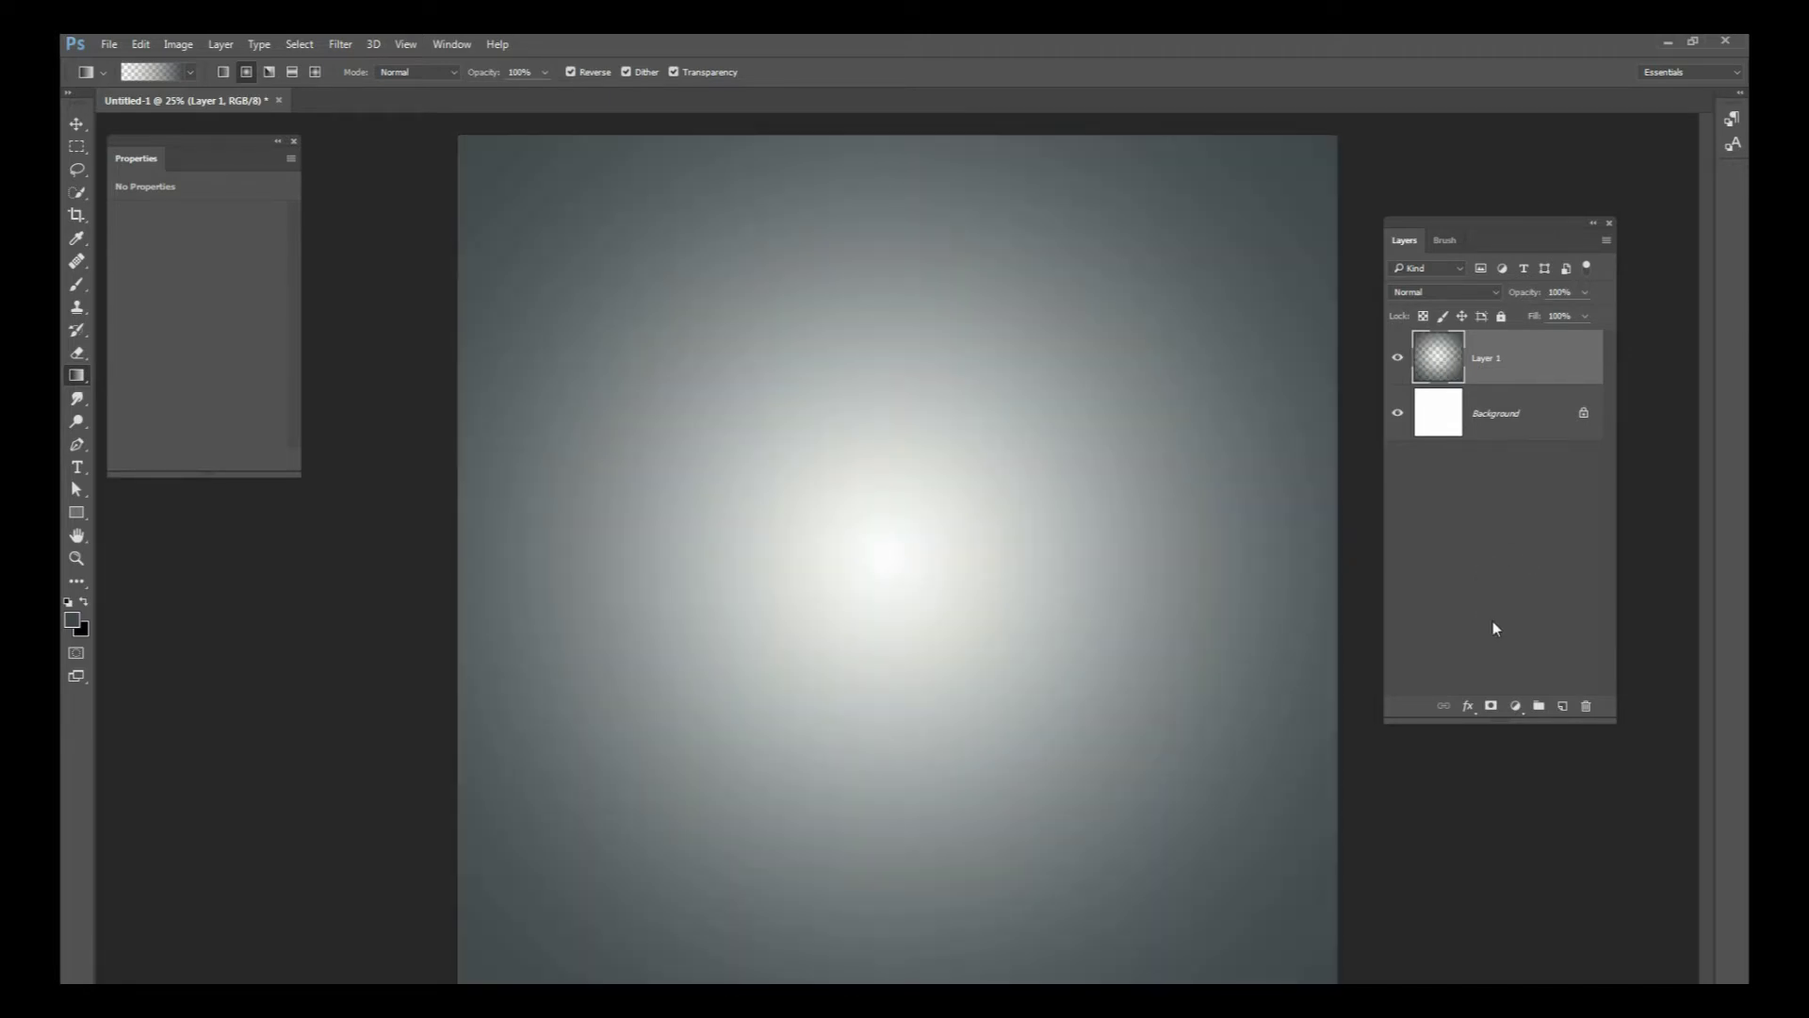
{"action": "key", "text": "ctrl+z"}
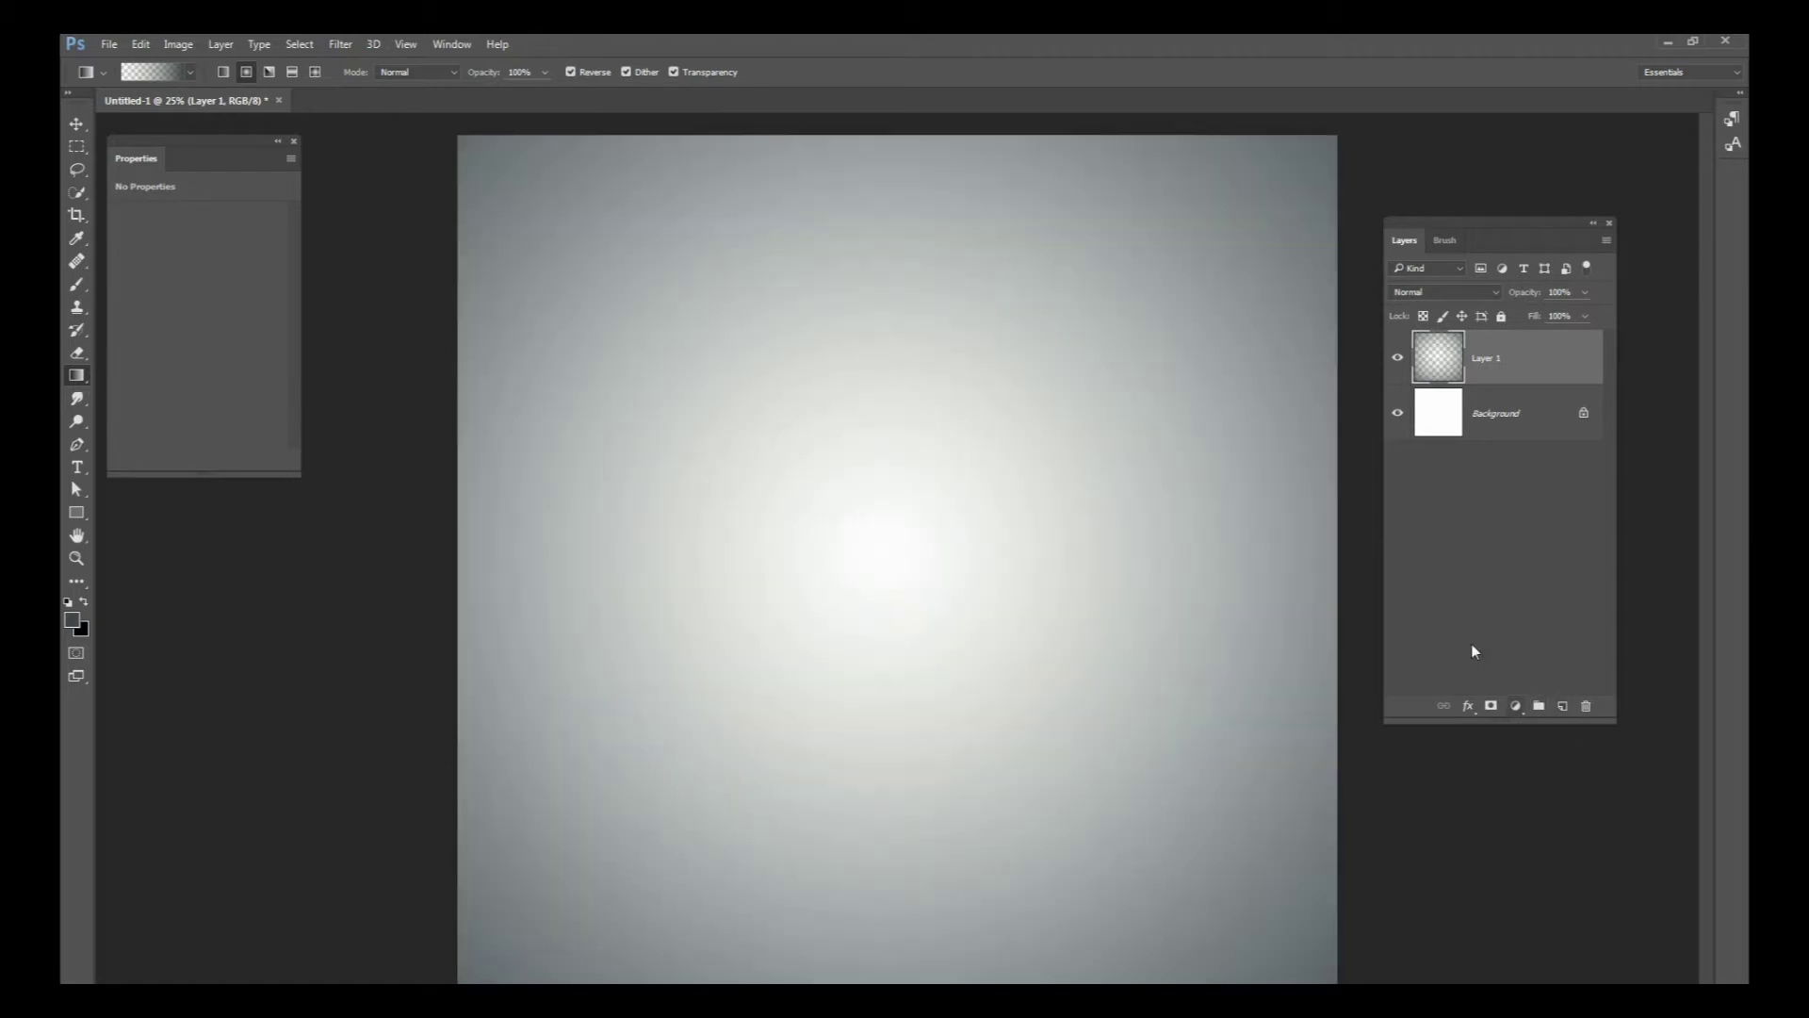
Step: Darken the edges of Layer 1 with a second radial gradient from the canvas center, and add a new empty layer
{"action": "left_click_drag", "start_coordinate": [896, 560], "coordinate": [1536, 694]}
{"action": "left_click", "coordinate": [1560, 706]}
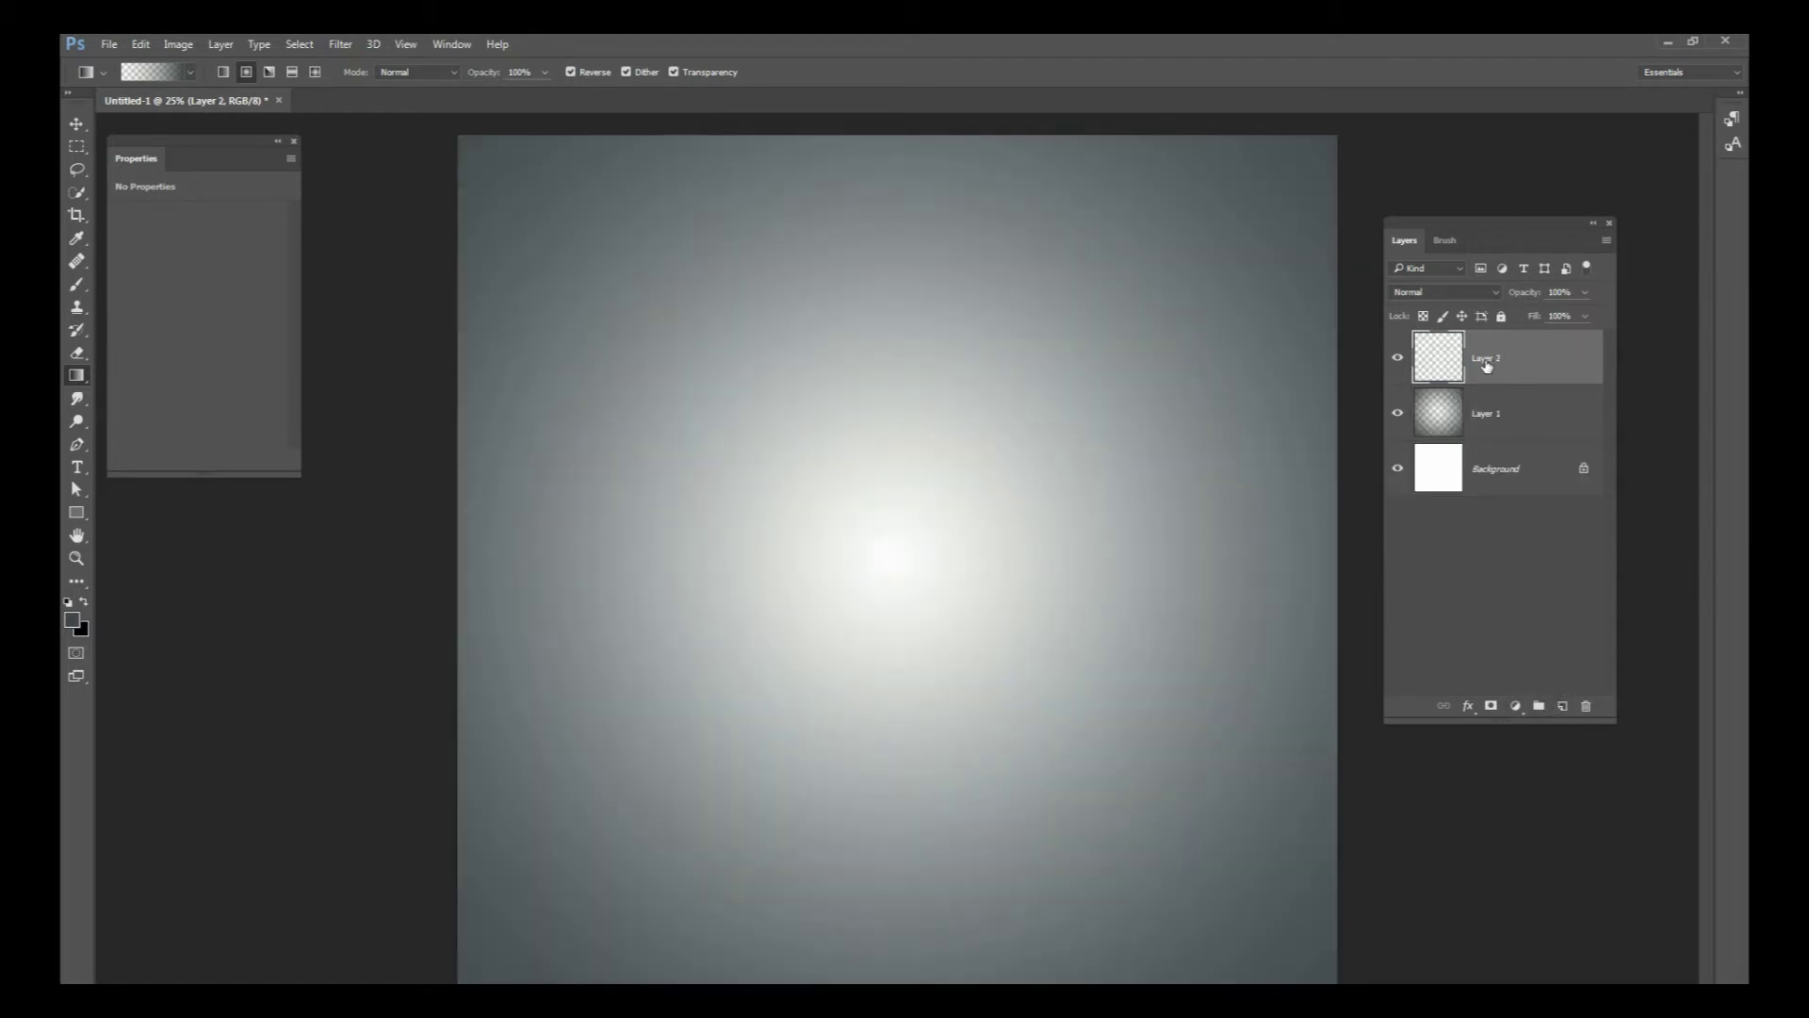
Step: Add the text JESUS in the Plumpfull font and black 000000 near the middle of the canvas
{"action": "left_click", "coordinate": [78, 472]}
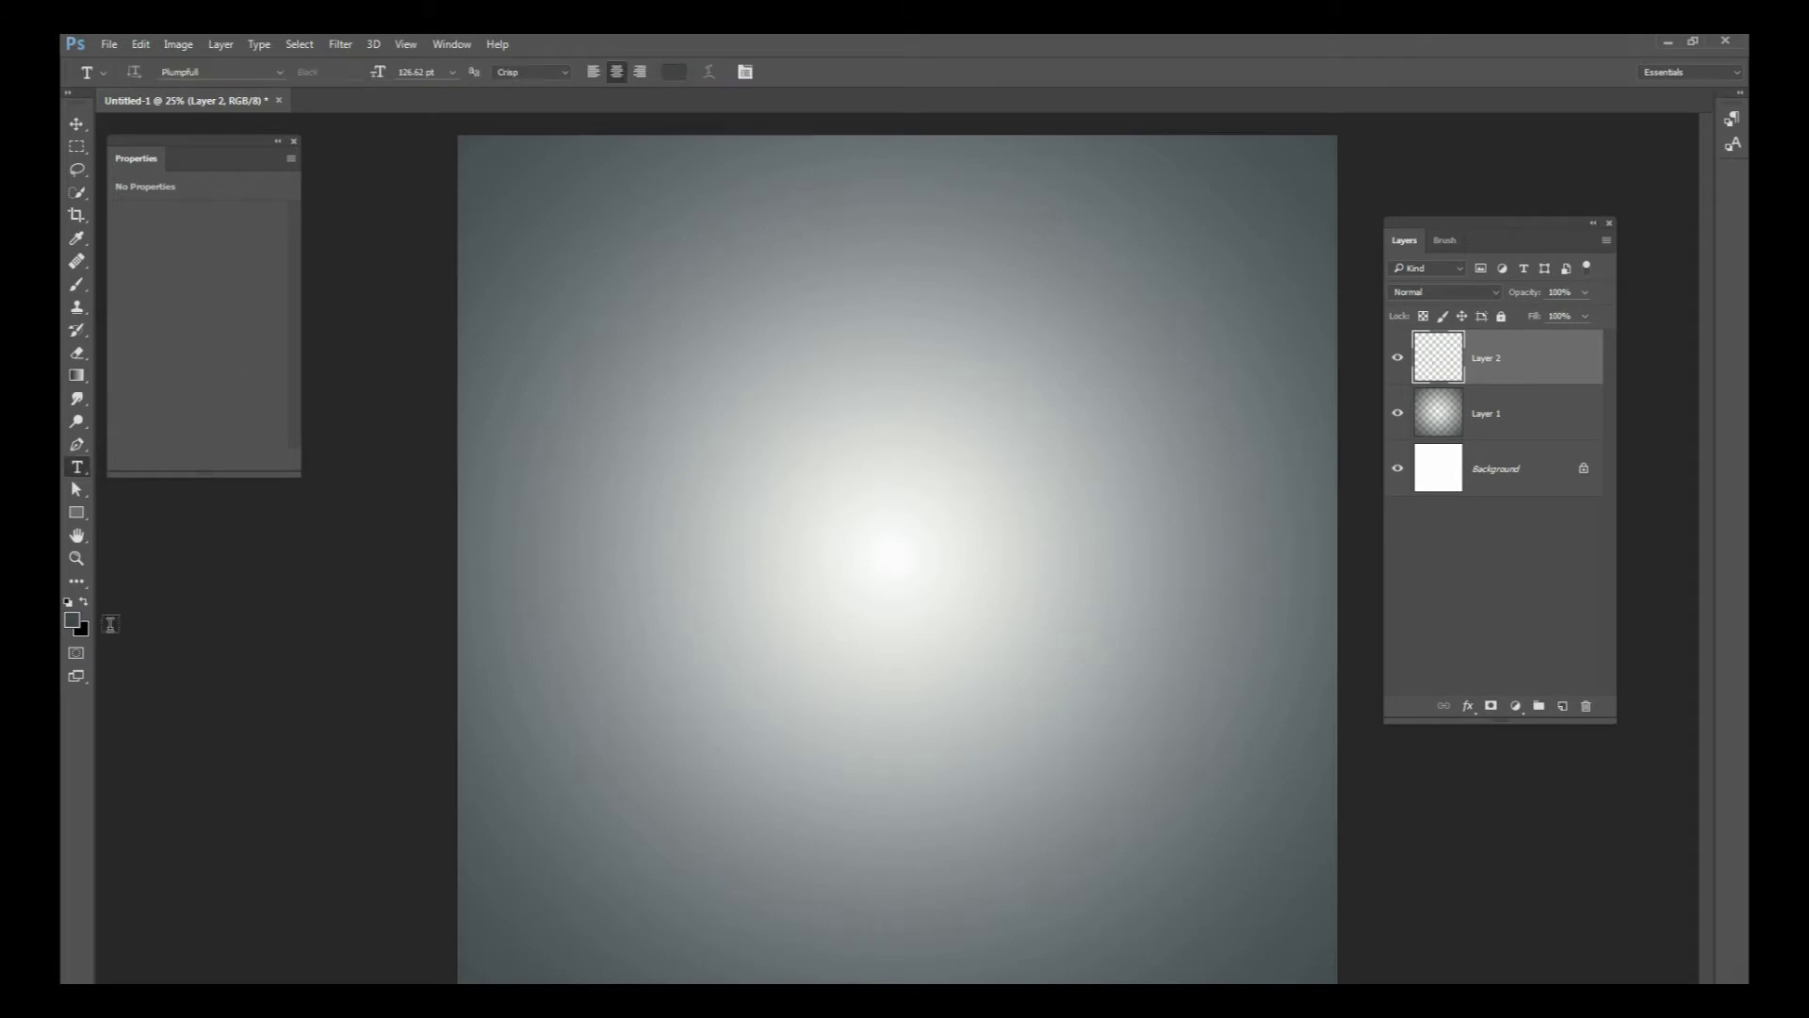
{"action": "left_click", "coordinate": [70, 621]}
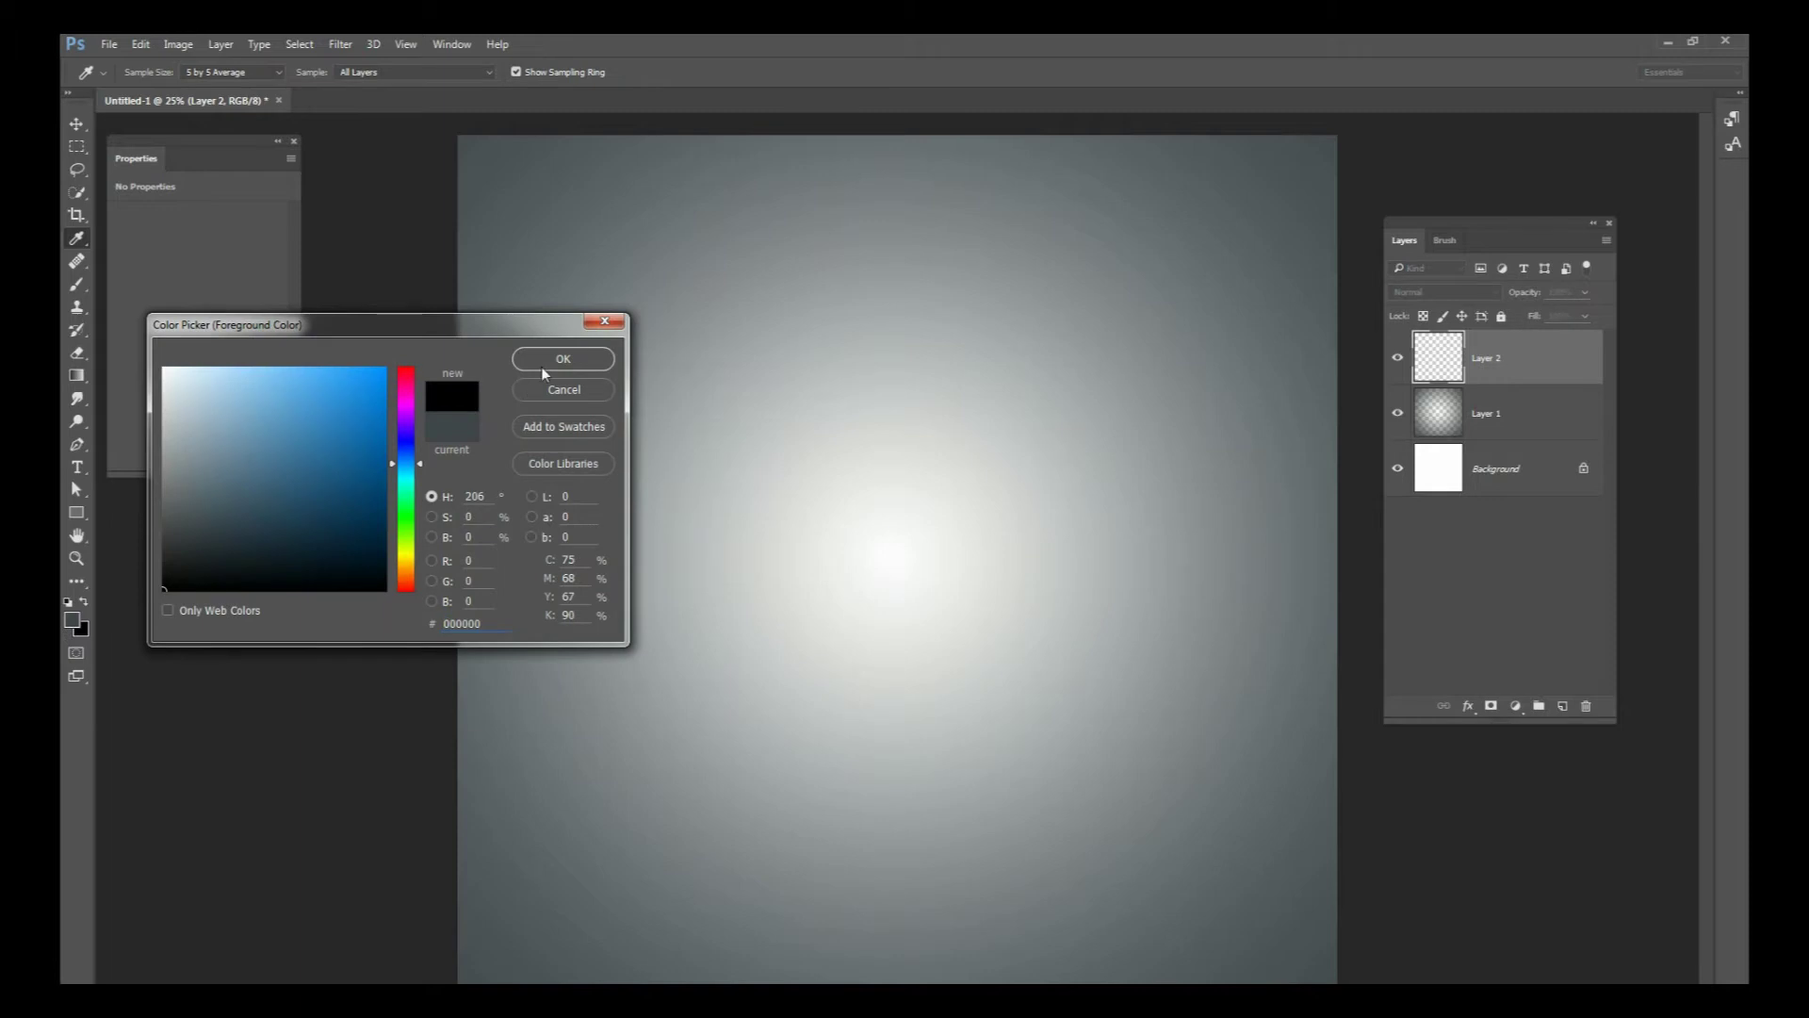
{"action": "left_click", "coordinate": [562, 359]}
{"action": "left_click", "coordinate": [794, 547]}
{"action": "type", "text": "jesus"}
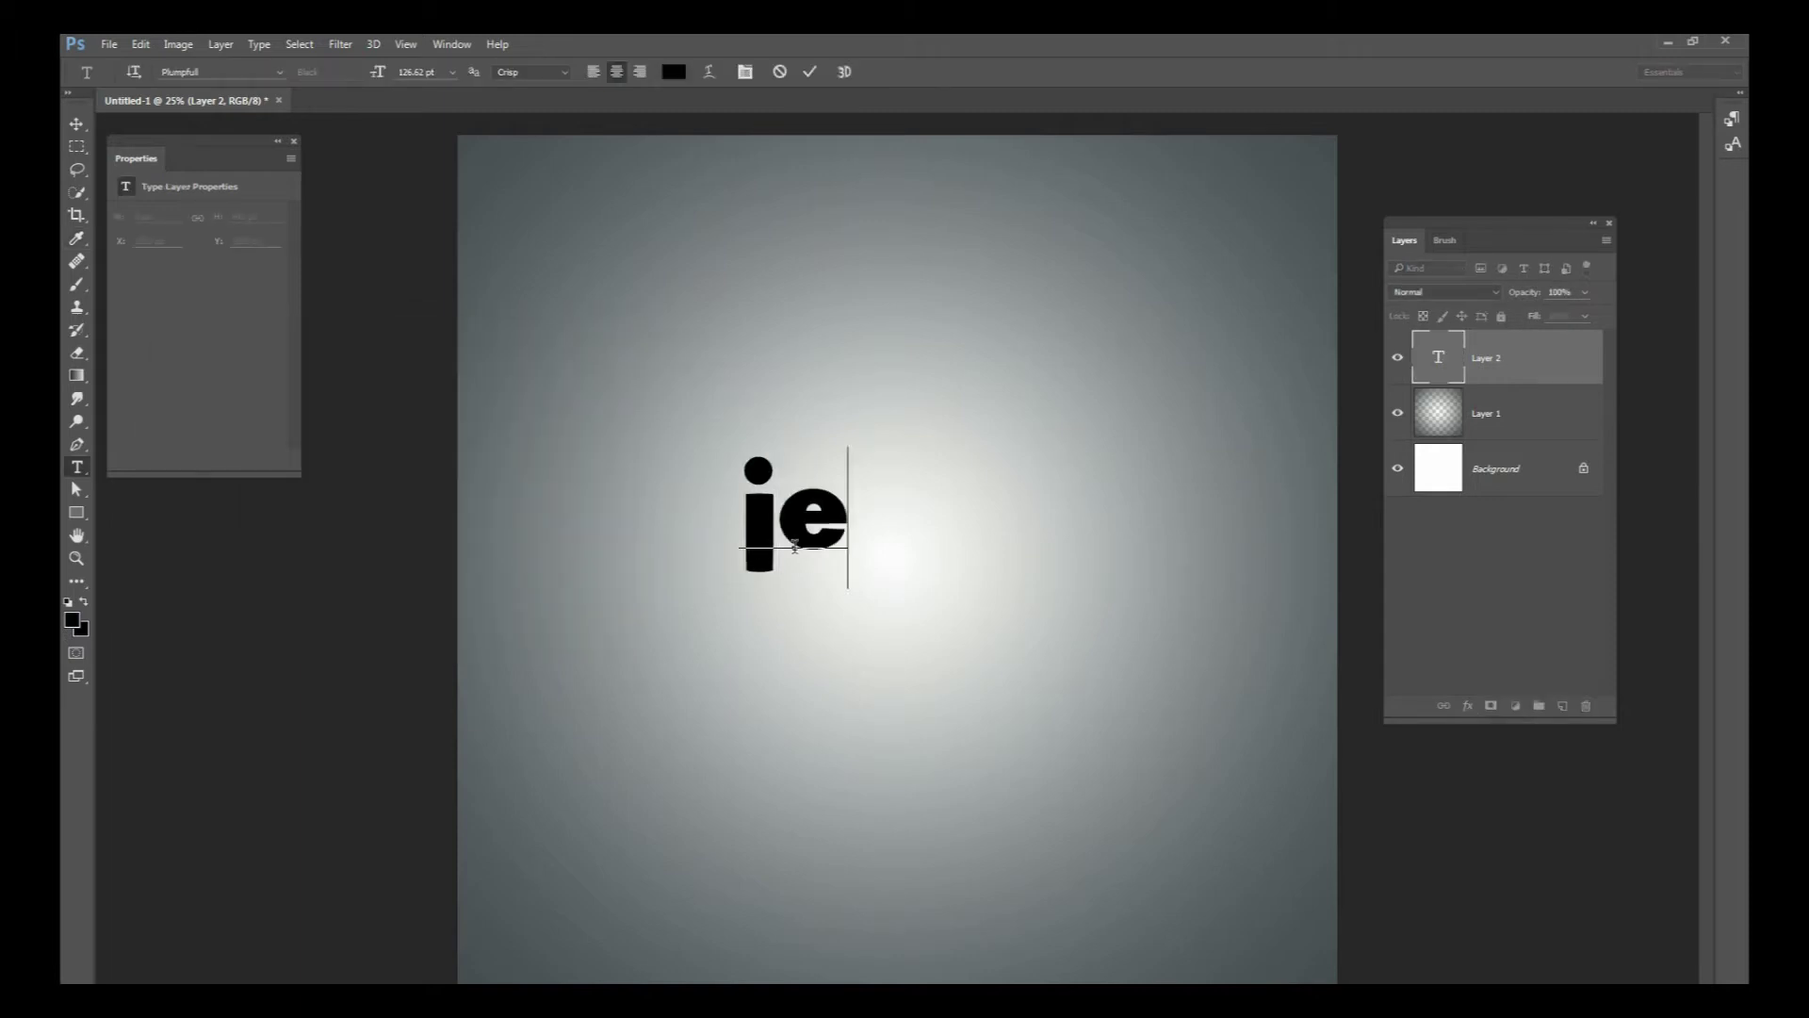
{"action": "key", "text": "BackSpace"}
{"action": "key", "text": "BackSpace"}
{"action": "key", "text": "BackSpace"}
{"action": "key", "text": "BackSpace"}
{"action": "key", "text": "BackSpace"}
{"action": "type", "text": "JESUS"}
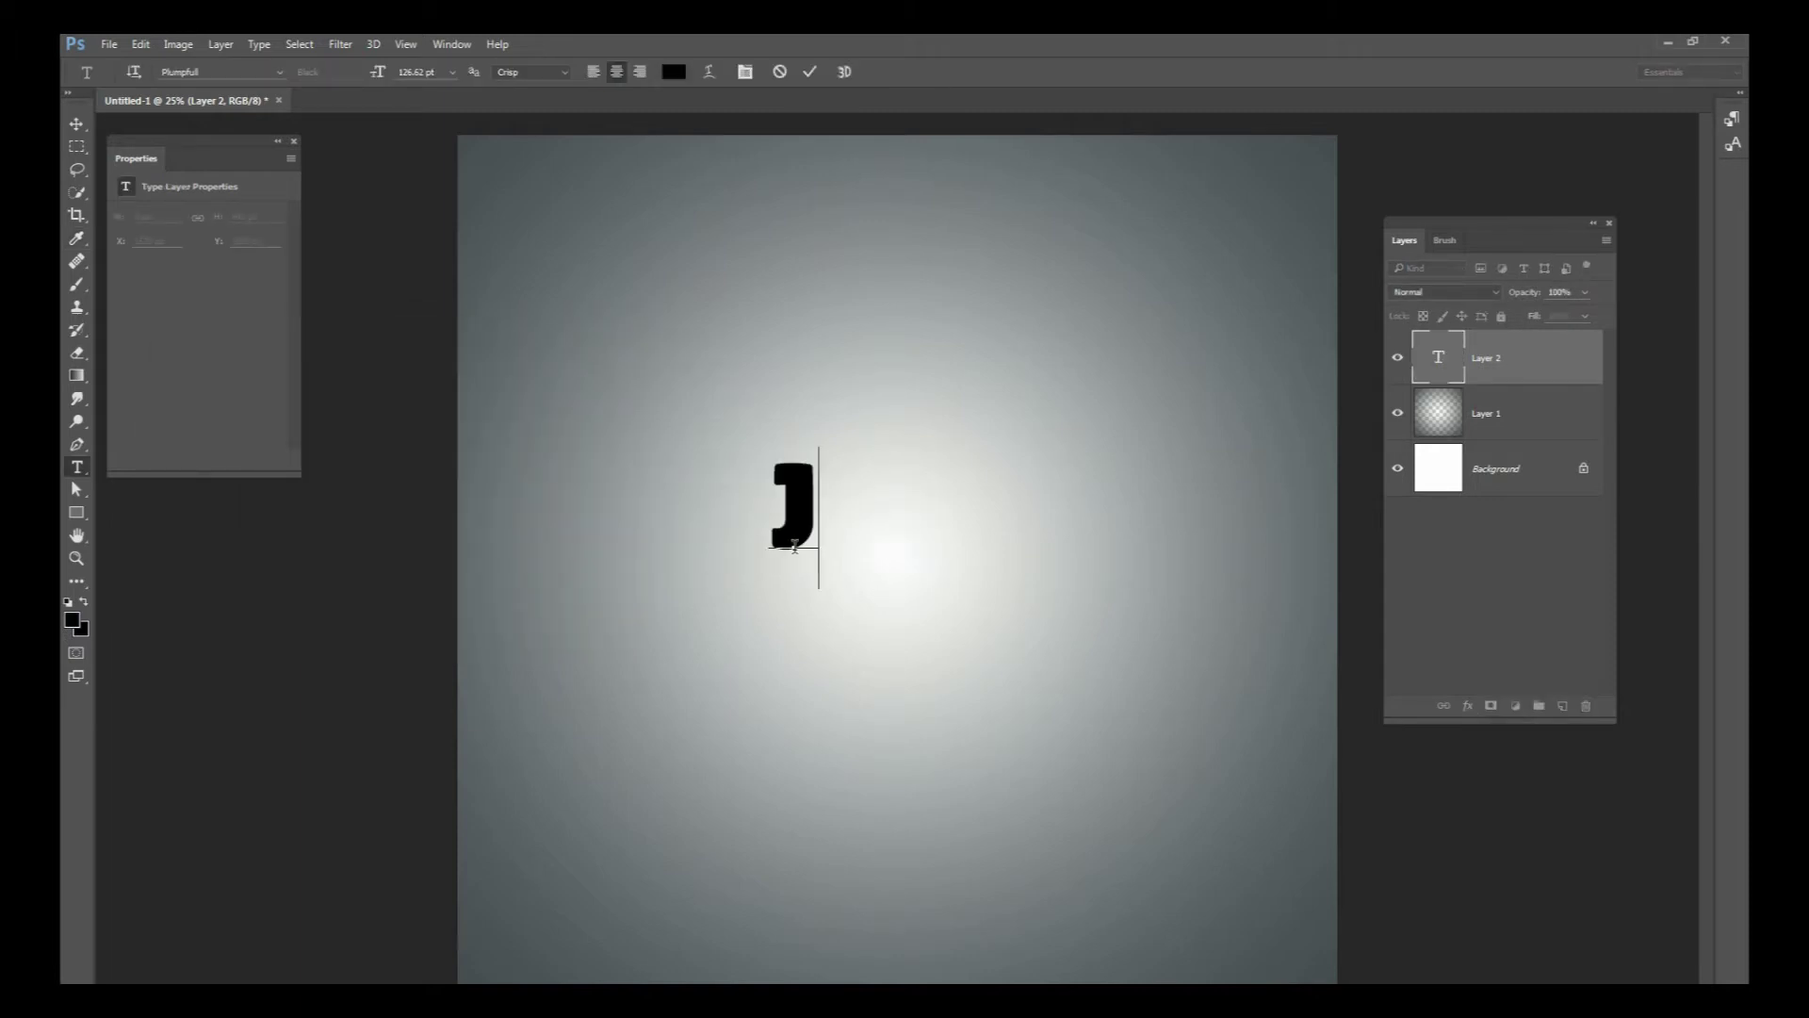
Step: Enlarge the JESUS text proportionally to about 266 pt and place it over the bright middle of the gradient
{"action": "left_click", "coordinate": [76, 123]}
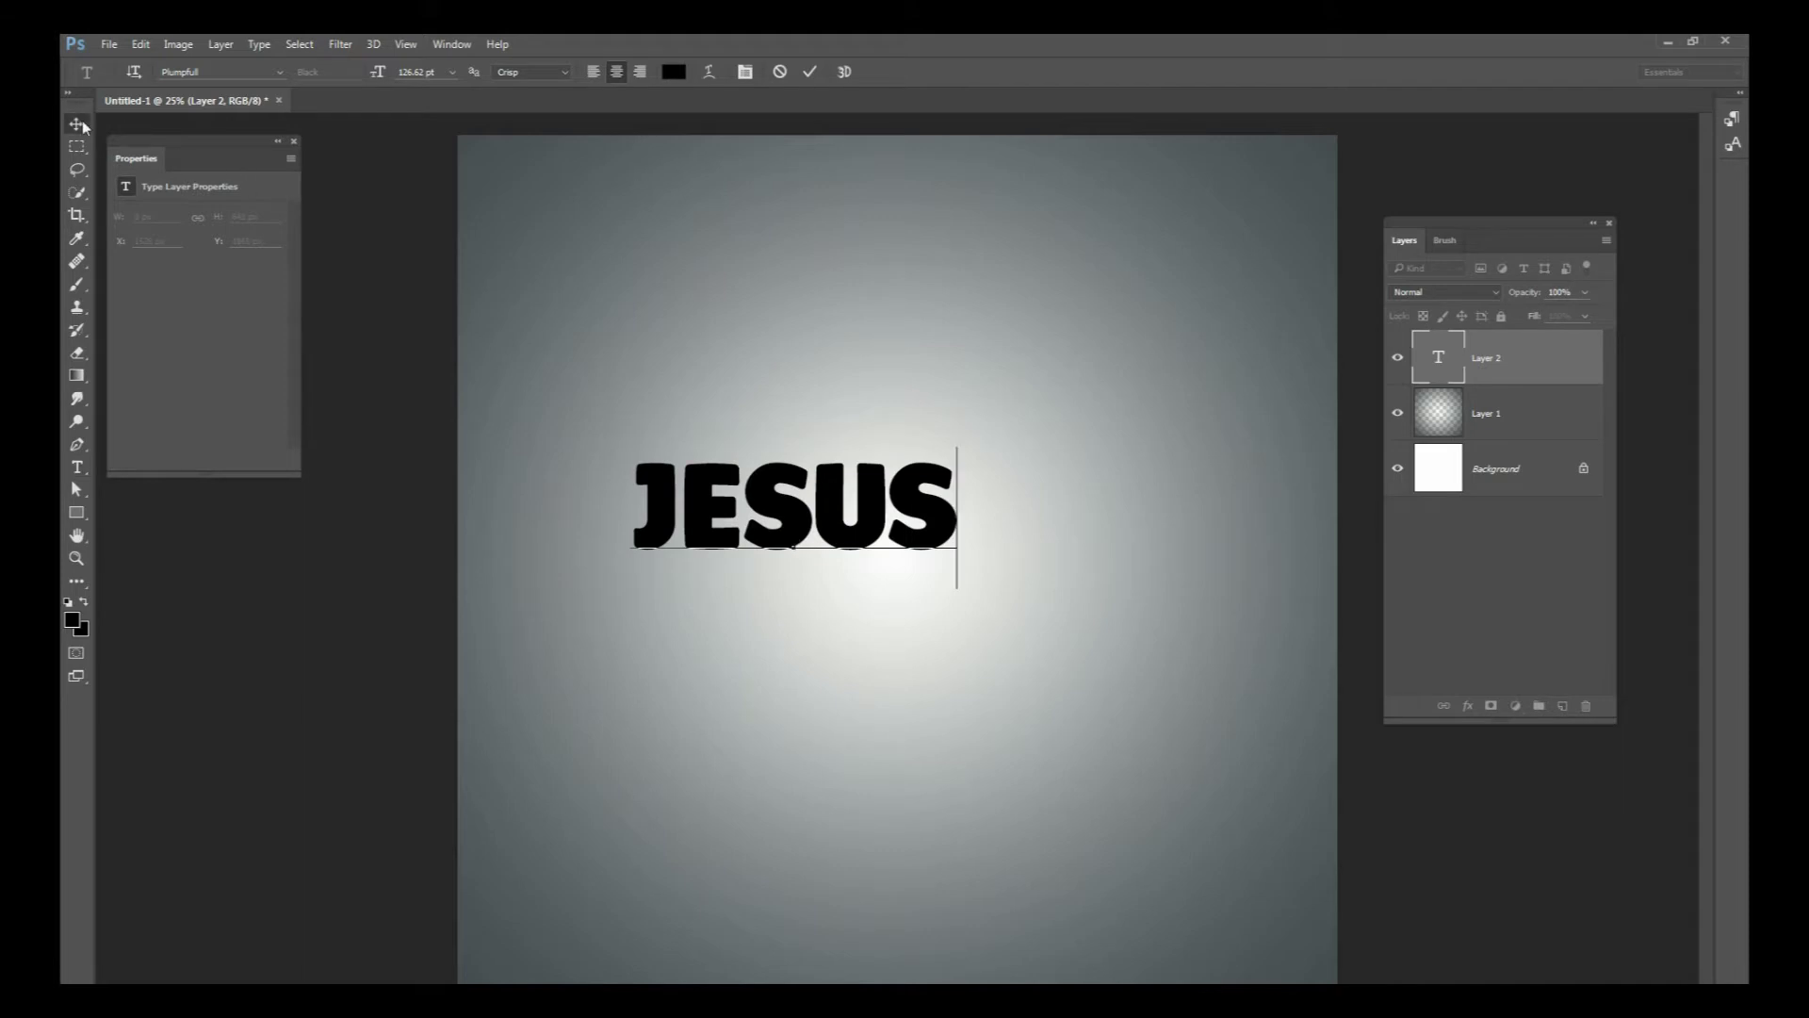
{"action": "key", "text": "ctrl+t"}
{"action": "left_click_drag", "start_coordinate": [961, 448], "coordinate": [1276, 299]}
{"action": "left_click_drag", "start_coordinate": [1093, 429], "coordinate": [1050, 559]}
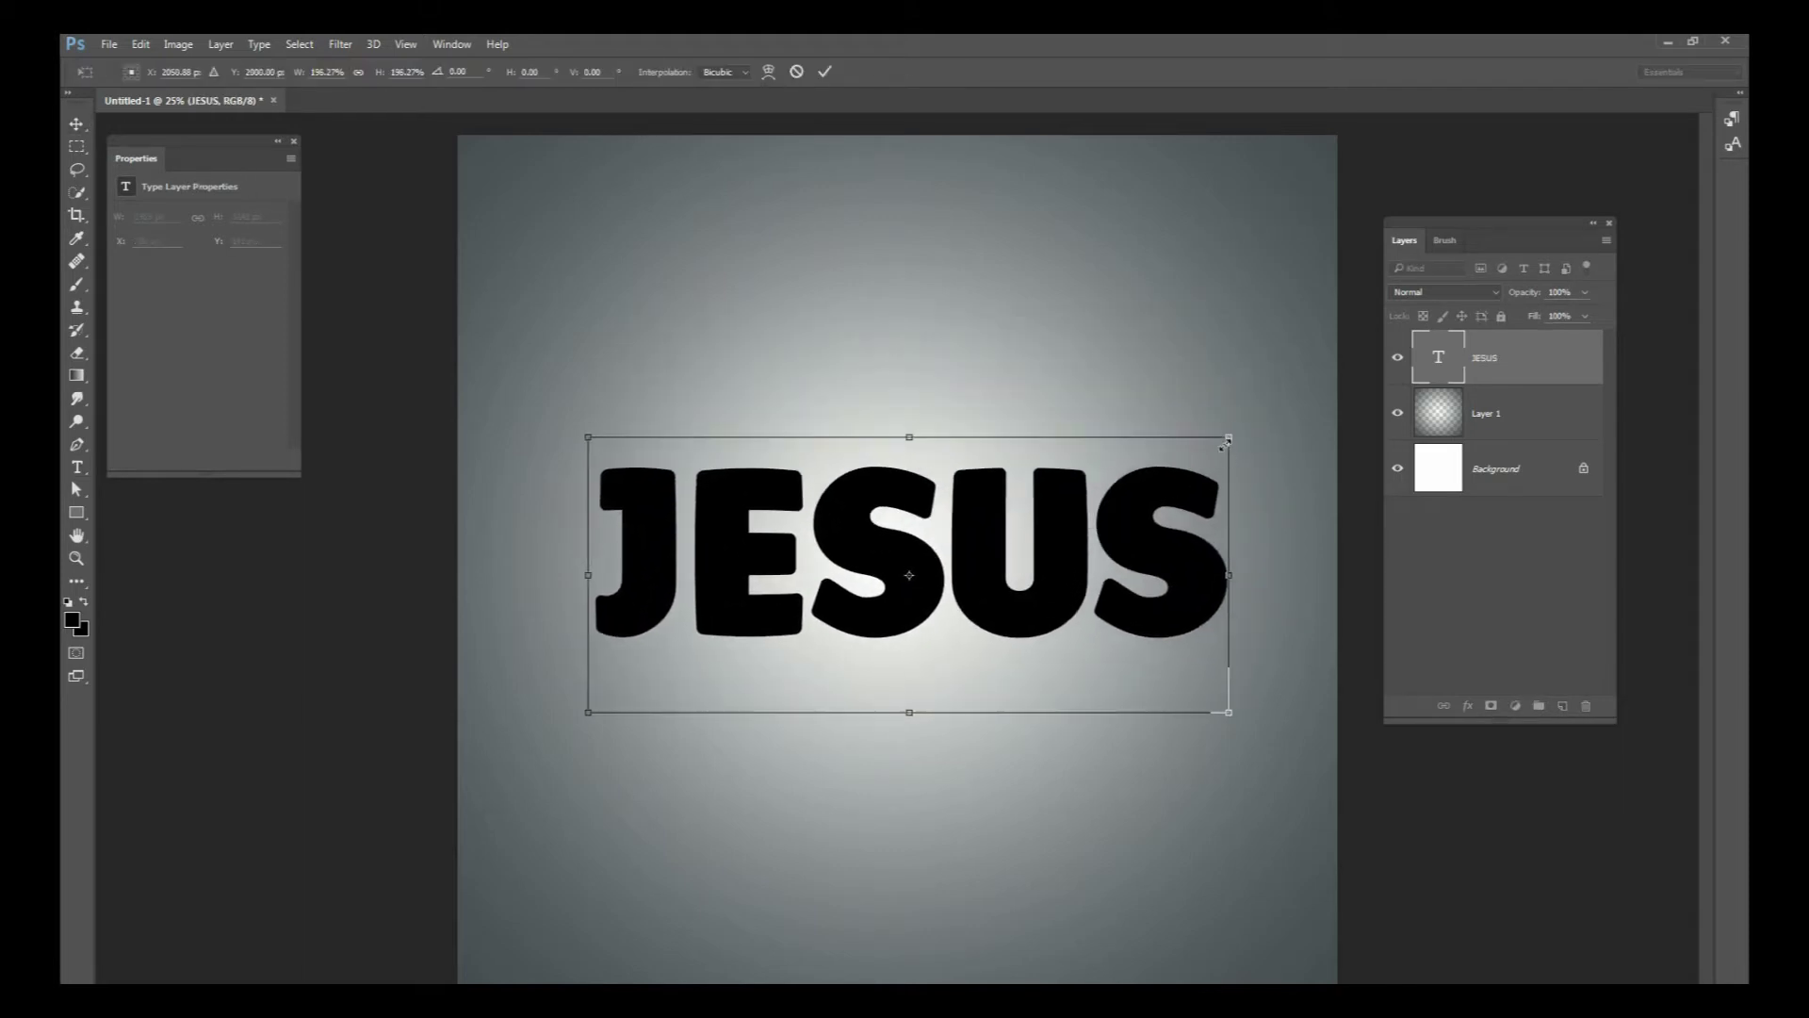
{"action": "mouse_move", "coordinate": [1240, 418]}
{"action": "left_mouse_down"}
{"action": "mouse_move", "coordinate": [1274, 400]}
{"action": "mouse_move", "coordinate": [1253, 422]}
{"action": "mouse_move", "coordinate": [1268, 415]}
{"action": "left_mouse_up"}
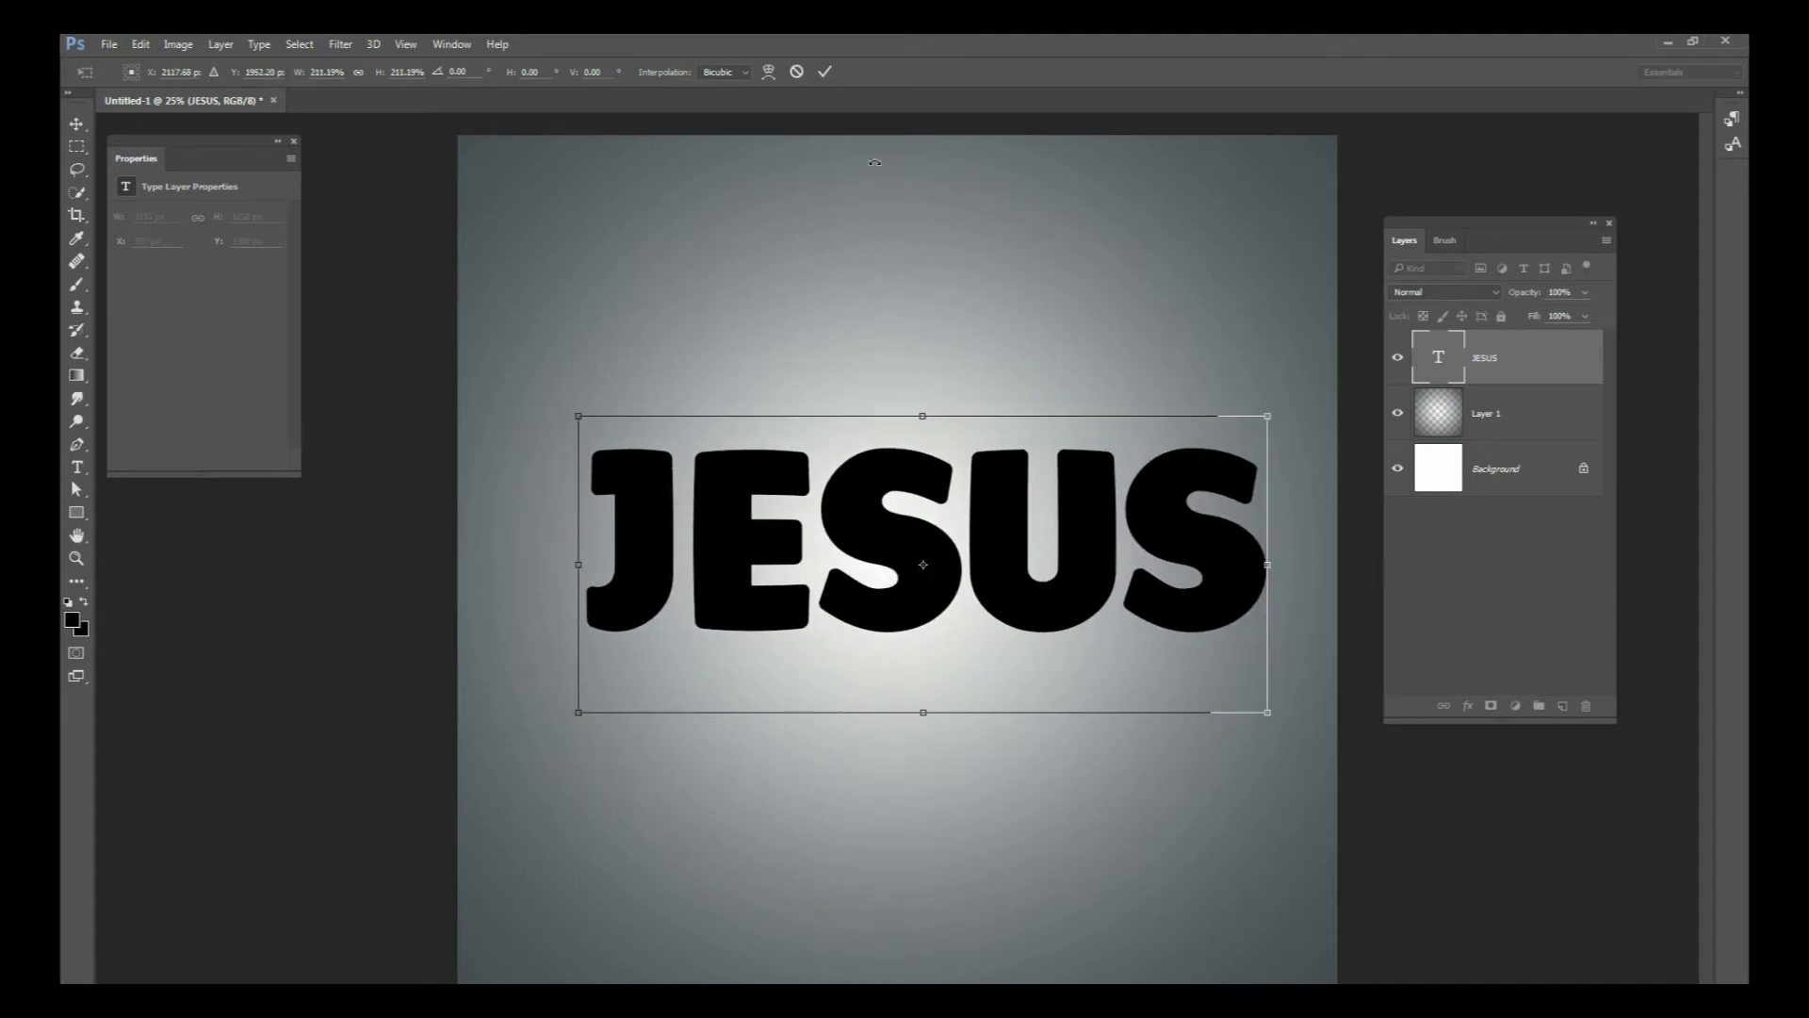
{"action": "left_click", "coordinate": [826, 72]}
{"action": "left_click_drag", "start_coordinate": [956, 593], "coordinate": [947, 601]}
{"action": "mouse_move", "coordinate": [1180, 488]}
{"action": "left_mouse_down"}
{"action": "mouse_move", "coordinate": [1165, 491]}
{"action": "mouse_move", "coordinate": [1243, 457]}
{"action": "mouse_move", "coordinate": [1258, 422]}
{"action": "mouse_move", "coordinate": [1210, 489]}
{"action": "left_mouse_up"}
{"action": "left_click", "coordinate": [823, 71]}
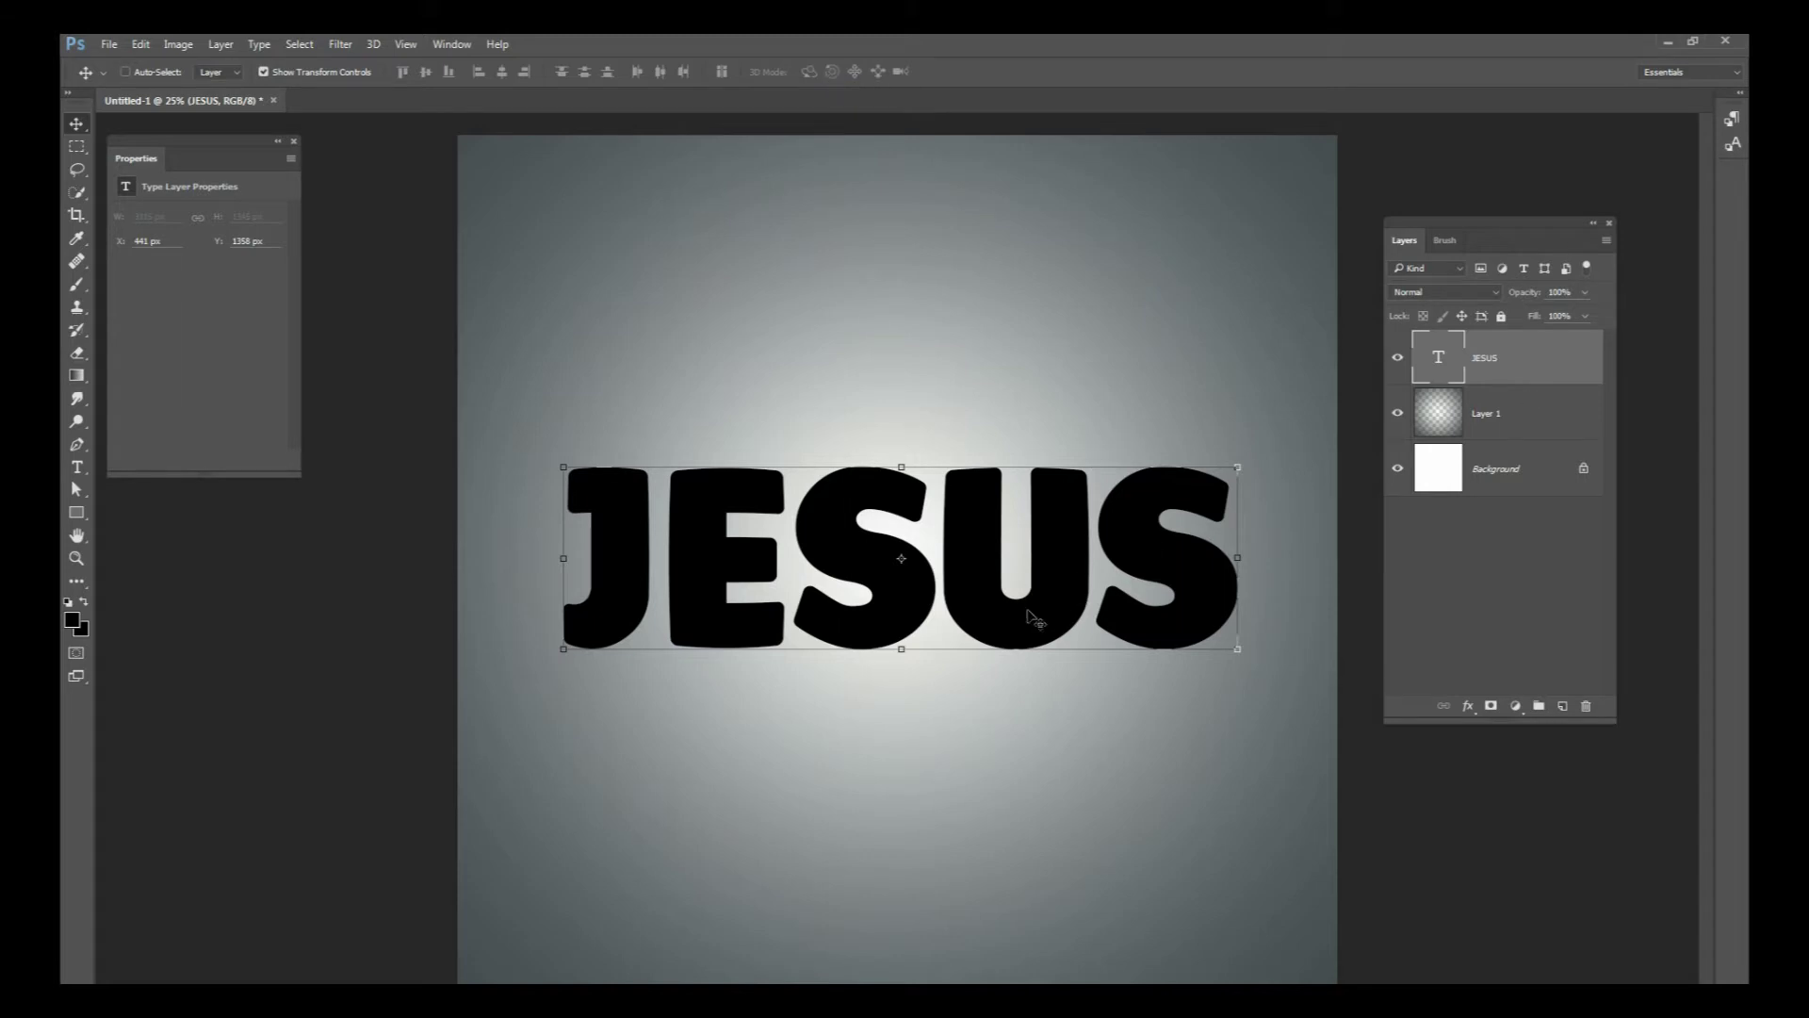
{"action": "mouse_move", "coordinate": [1016, 585]}
{"action": "left_mouse_down"}
{"action": "mouse_move", "coordinate": [978, 551]}
{"action": "mouse_move", "coordinate": [1032, 563]}
{"action": "mouse_move", "coordinate": [1002, 569]}
{"action": "left_mouse_up"}
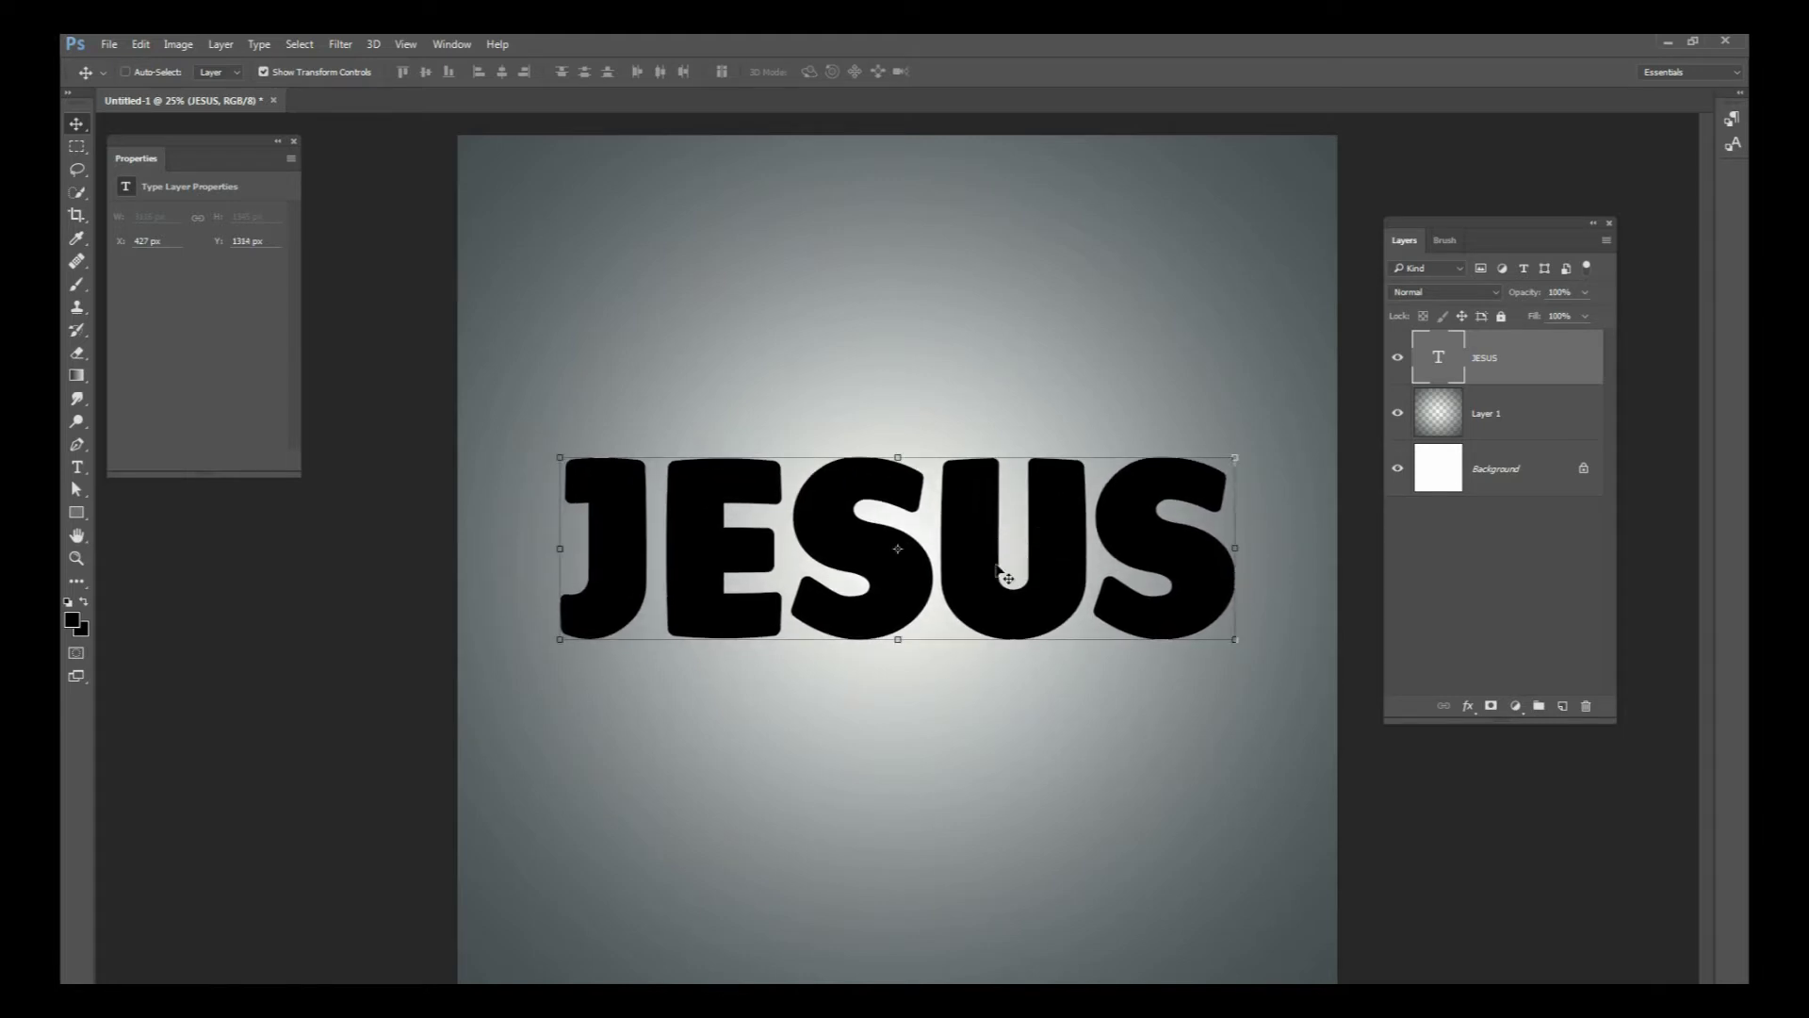
Step: Center the JESUS text vertically against the whole canvas, clear the selection, and nudge the text slightly upward
{"action": "left_click", "coordinate": [289, 44]}
{"action": "left_click", "coordinate": [300, 57]}
{"action": "left_click", "coordinate": [425, 72]}
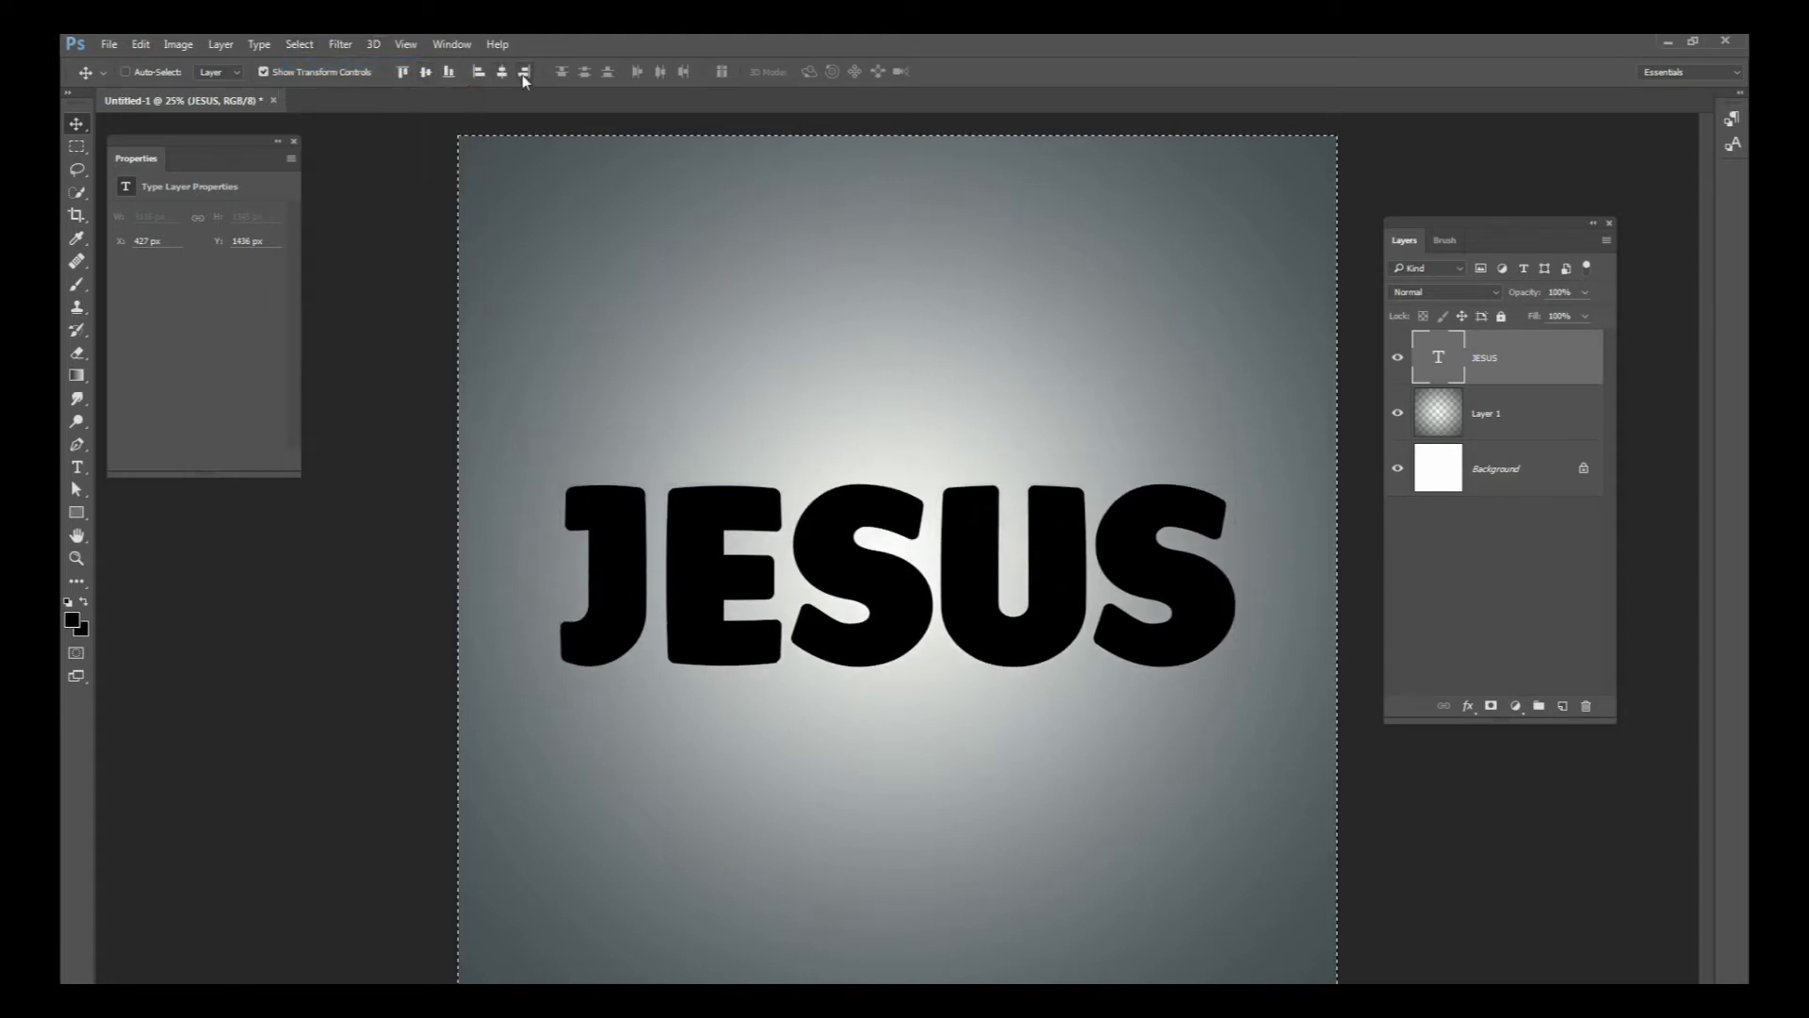
{"action": "left_click", "coordinate": [299, 45]}
{"action": "left_click", "coordinate": [311, 76]}
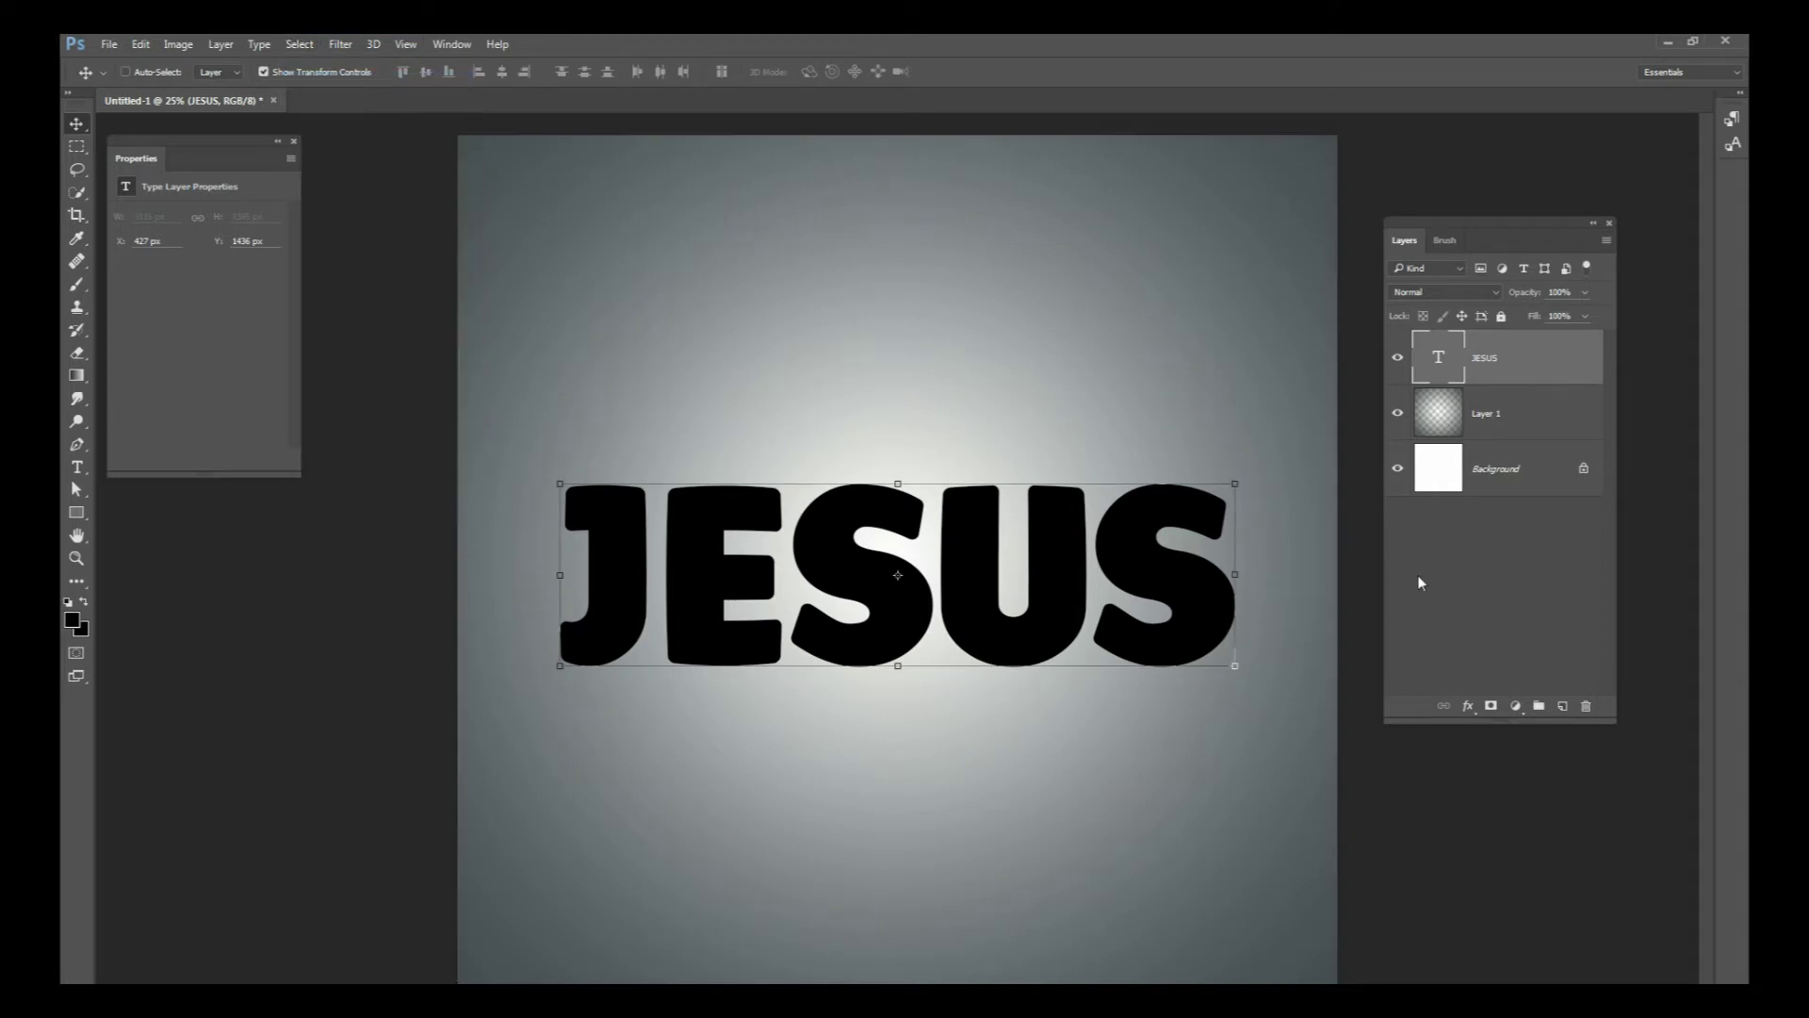
{"action": "left_click_drag", "start_coordinate": [1137, 603], "coordinate": [1138, 592]}
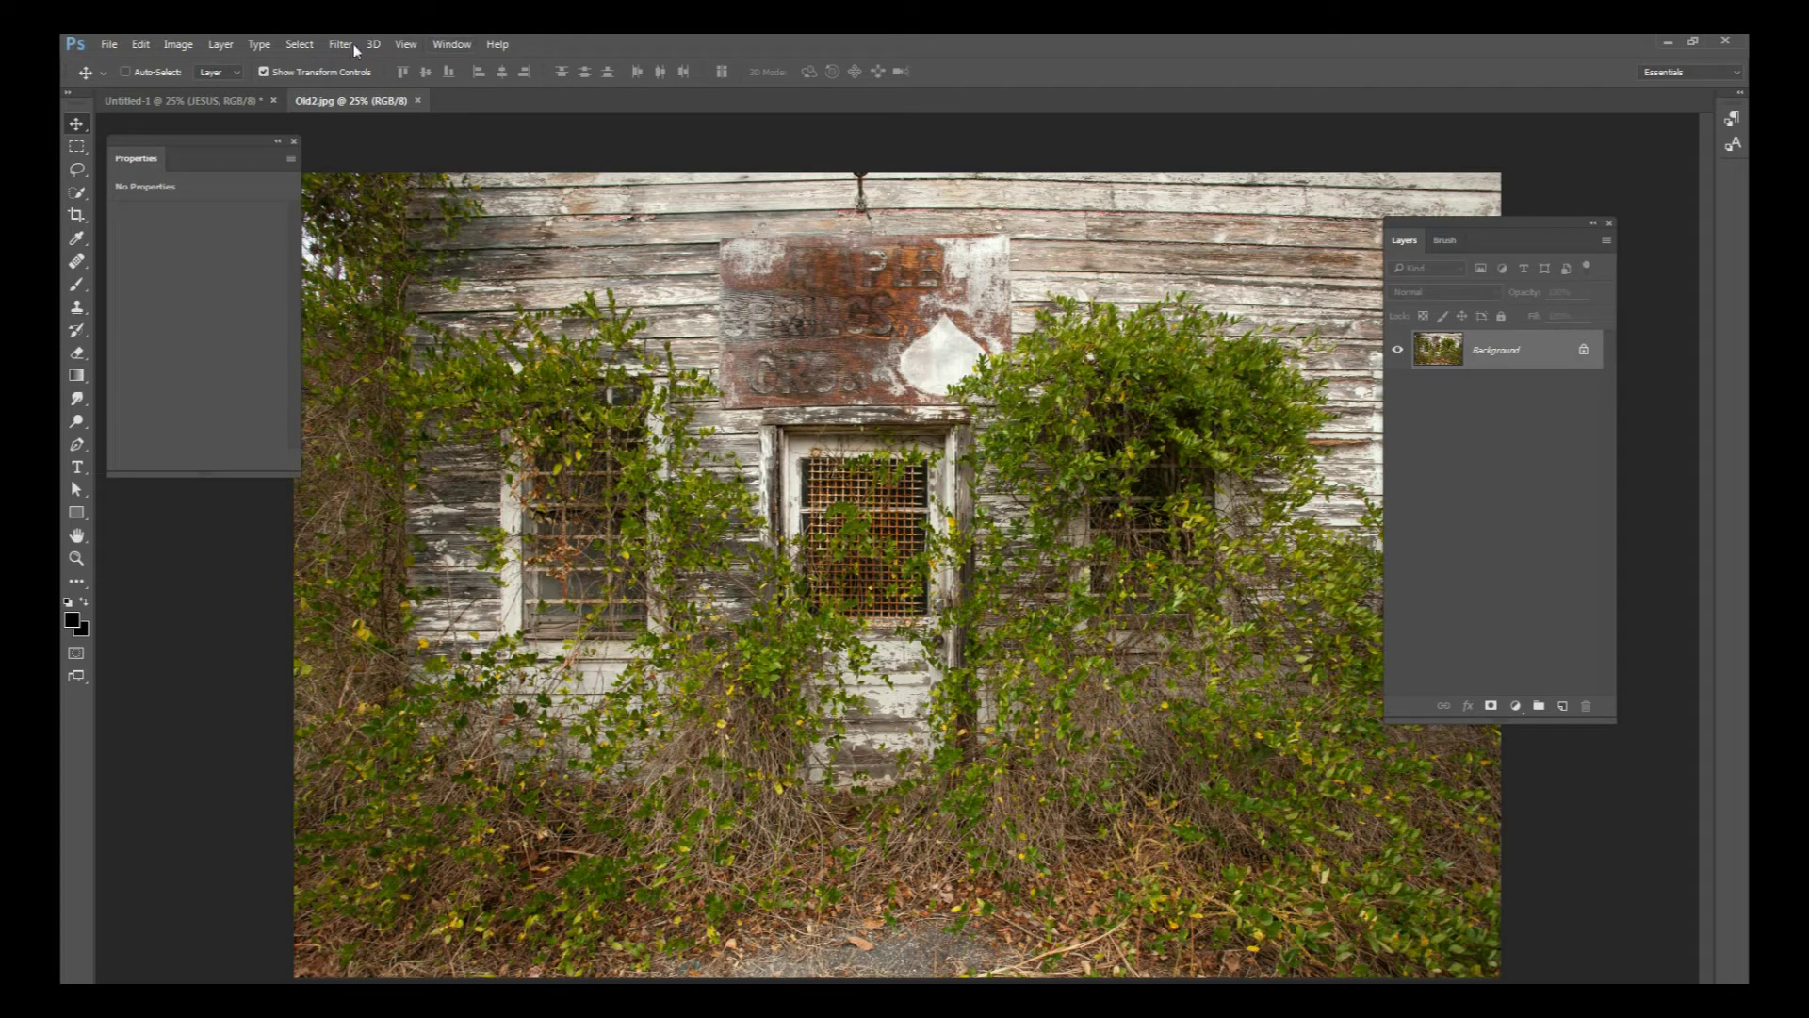
Step: Copy the entire Old2.jpg photo and paste it as a new layer above the text in the Untitled-1 document
{"action": "left_click", "coordinate": [299, 45]}
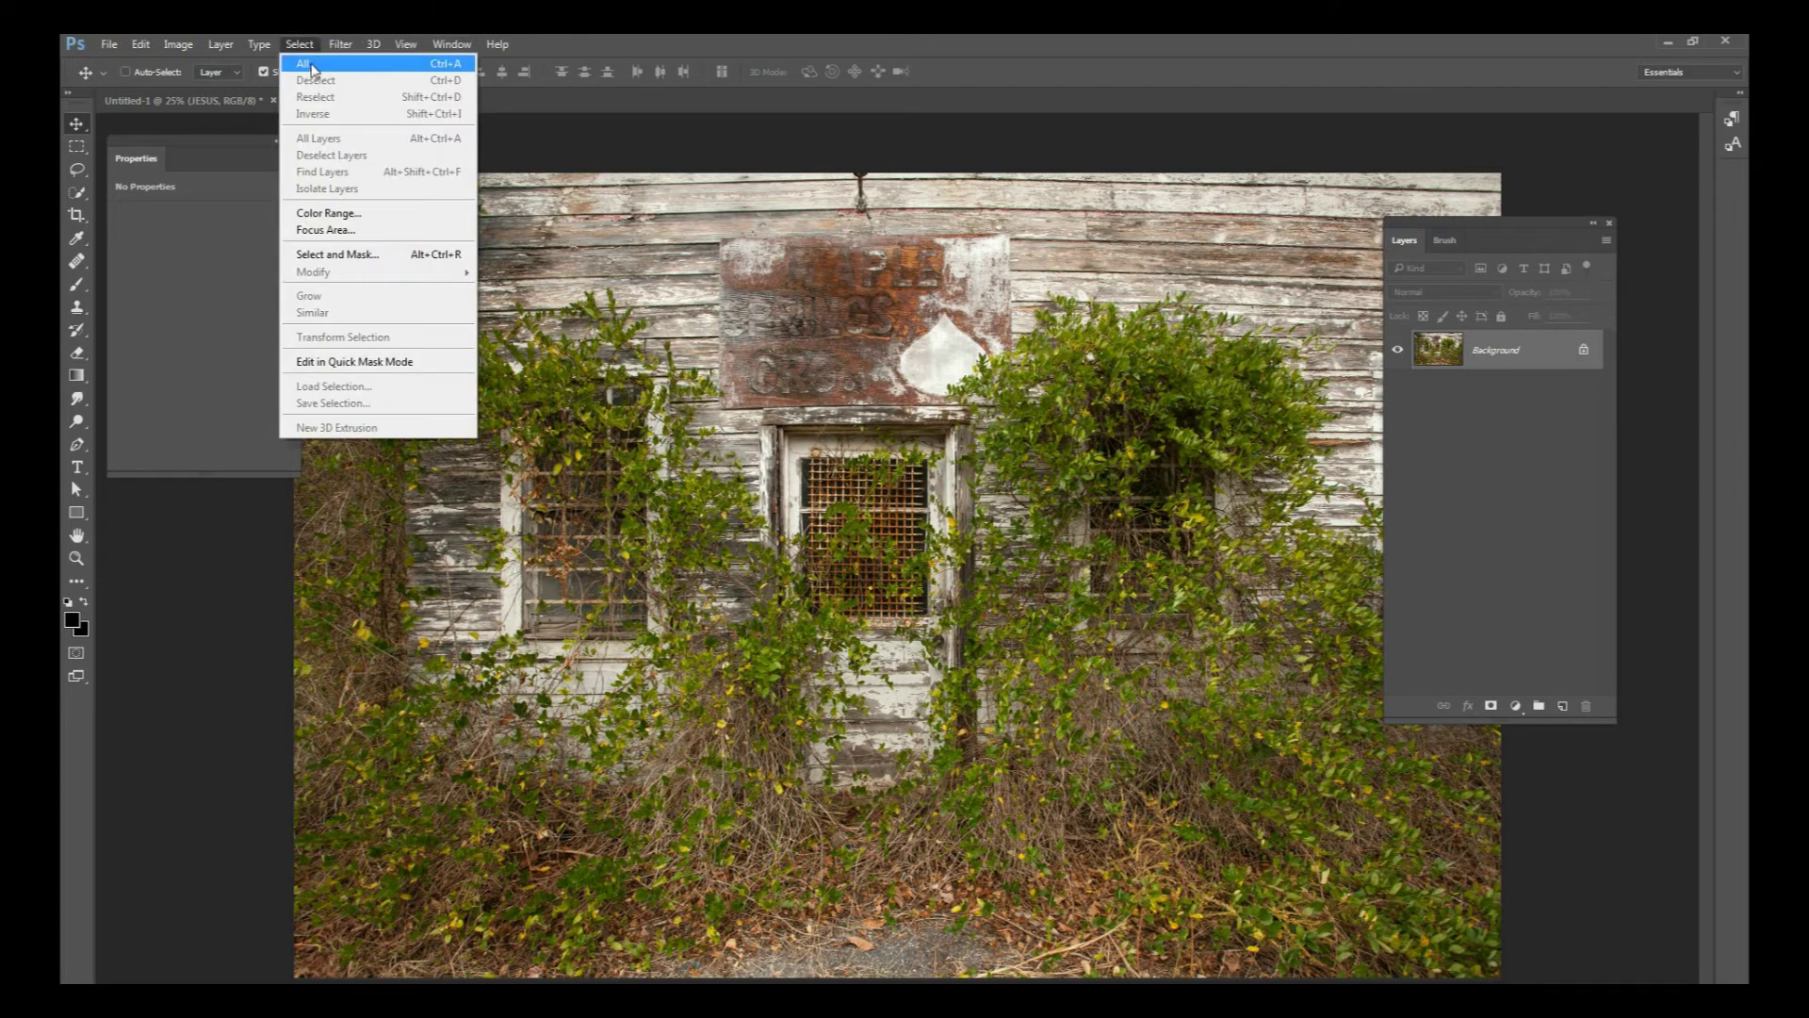
{"action": "left_click", "coordinate": [315, 69]}
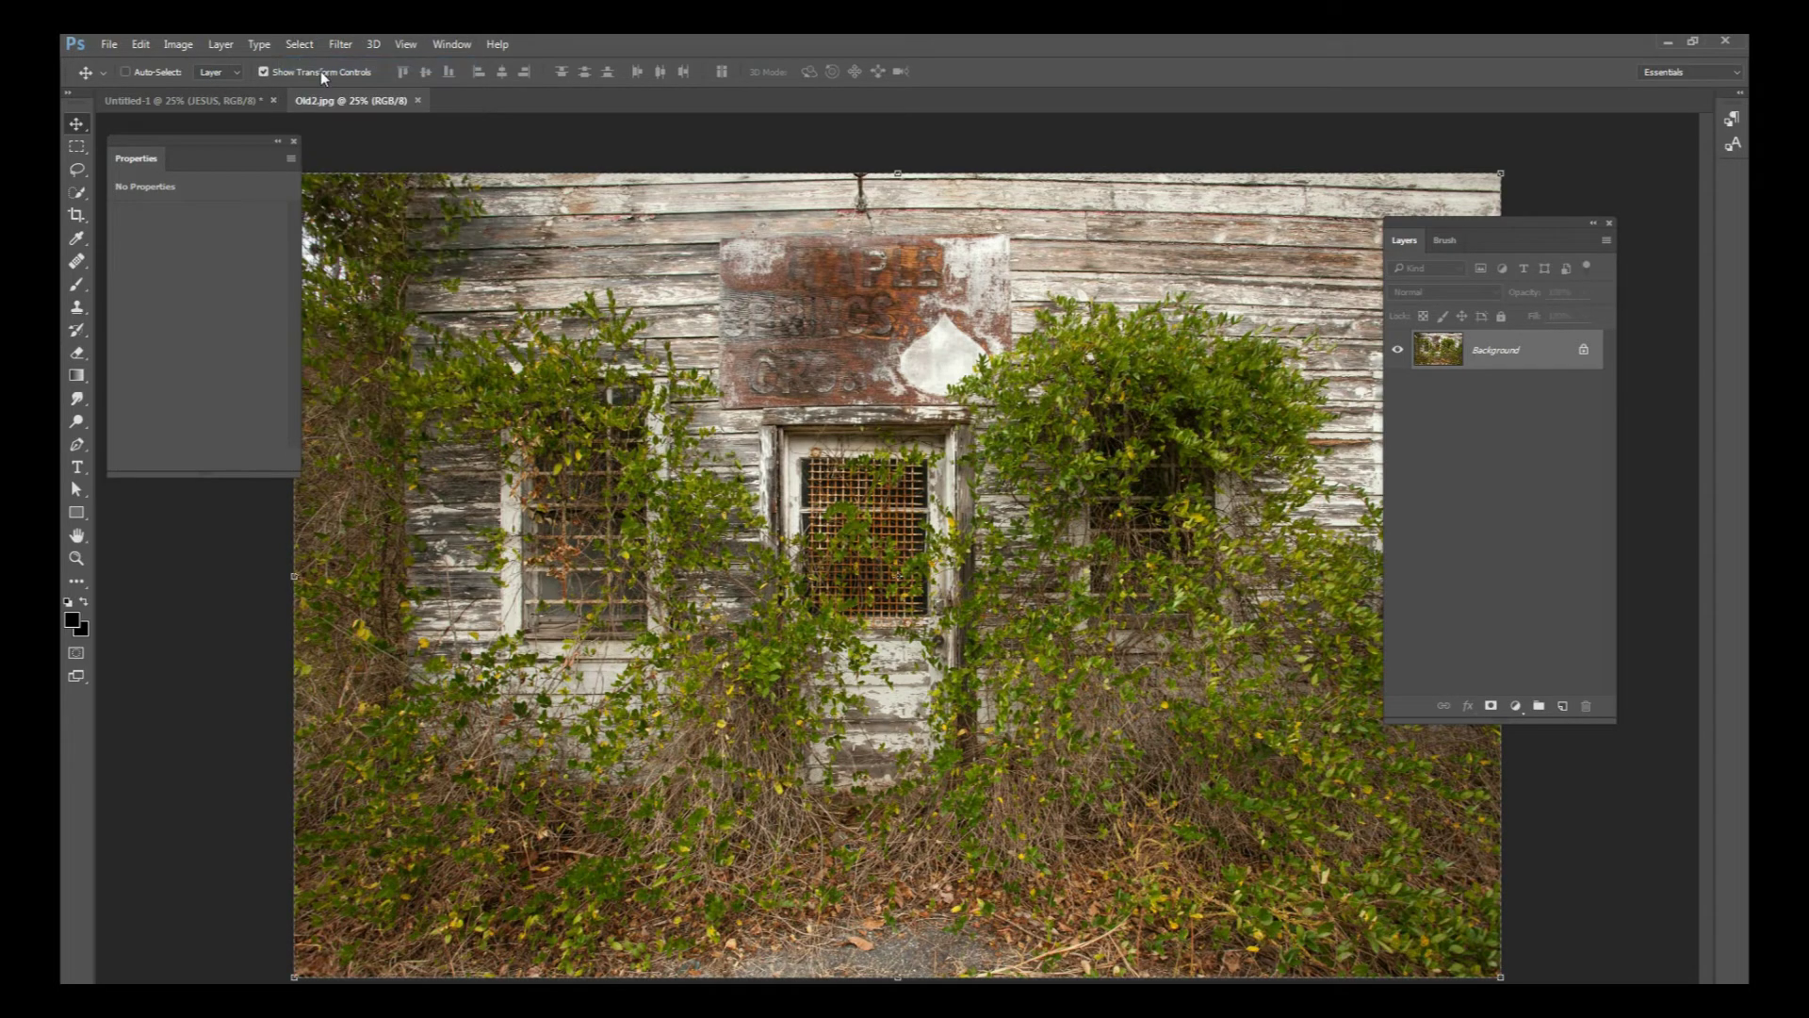
{"action": "left_click", "coordinate": [253, 98]}
{"action": "left_click", "coordinate": [126, 71]}
{"action": "key", "text": "ctrl+v"}
Step: Reposition the pasted photo layer so it fully covers the JESUS text
{"action": "left_click_drag", "start_coordinate": [1169, 608], "coordinate": [991, 604]}
{"action": "left_click_drag", "start_coordinate": [1158, 601], "coordinate": [1110, 640]}
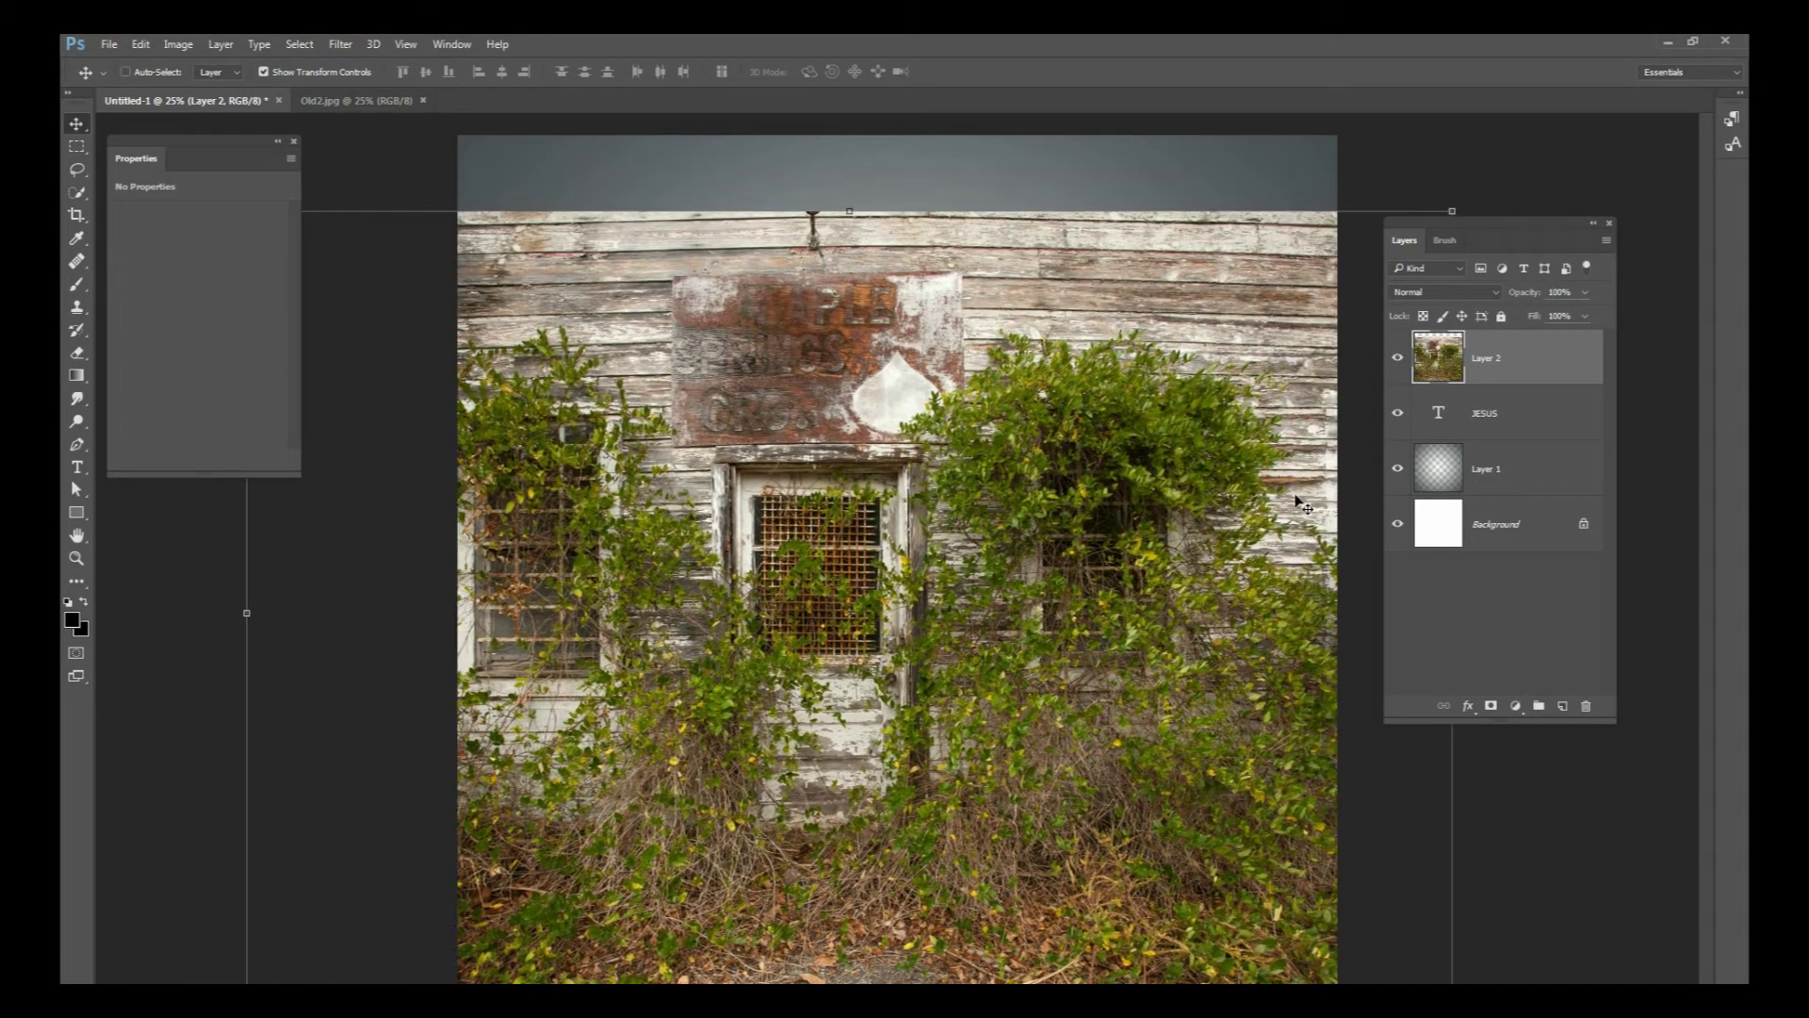
{"action": "left_click_drag", "start_coordinate": [1064, 565], "coordinate": [1081, 473]}
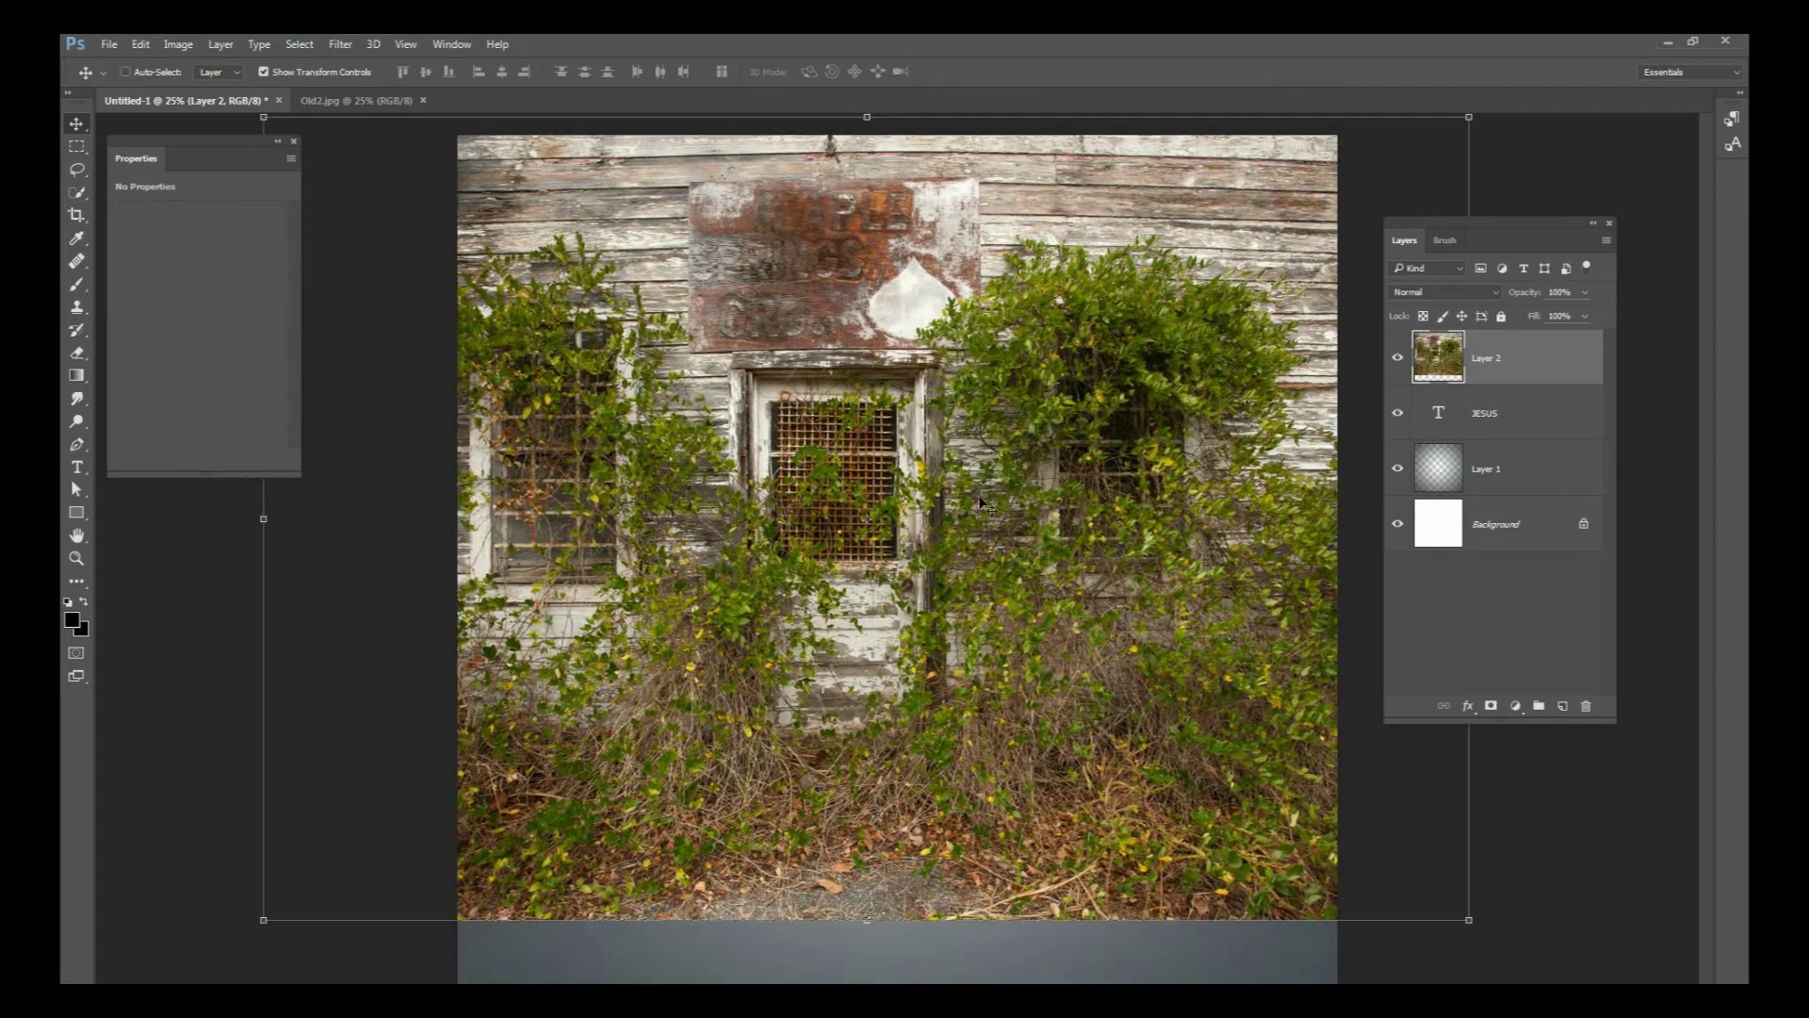
{"action": "left_click_drag", "start_coordinate": [1119, 442], "coordinate": [1080, 563]}
{"action": "mouse_move", "coordinate": [1065, 476]}
{"action": "left_mouse_down"}
{"action": "mouse_move", "coordinate": [1022, 708]}
{"action": "mouse_move", "coordinate": [1046, 488]}
{"action": "left_mouse_up"}
Step: Check the text beneath the photo by briefly hiding Layer 2, and rename that layer as texture
{"action": "left_click", "coordinate": [1401, 362]}
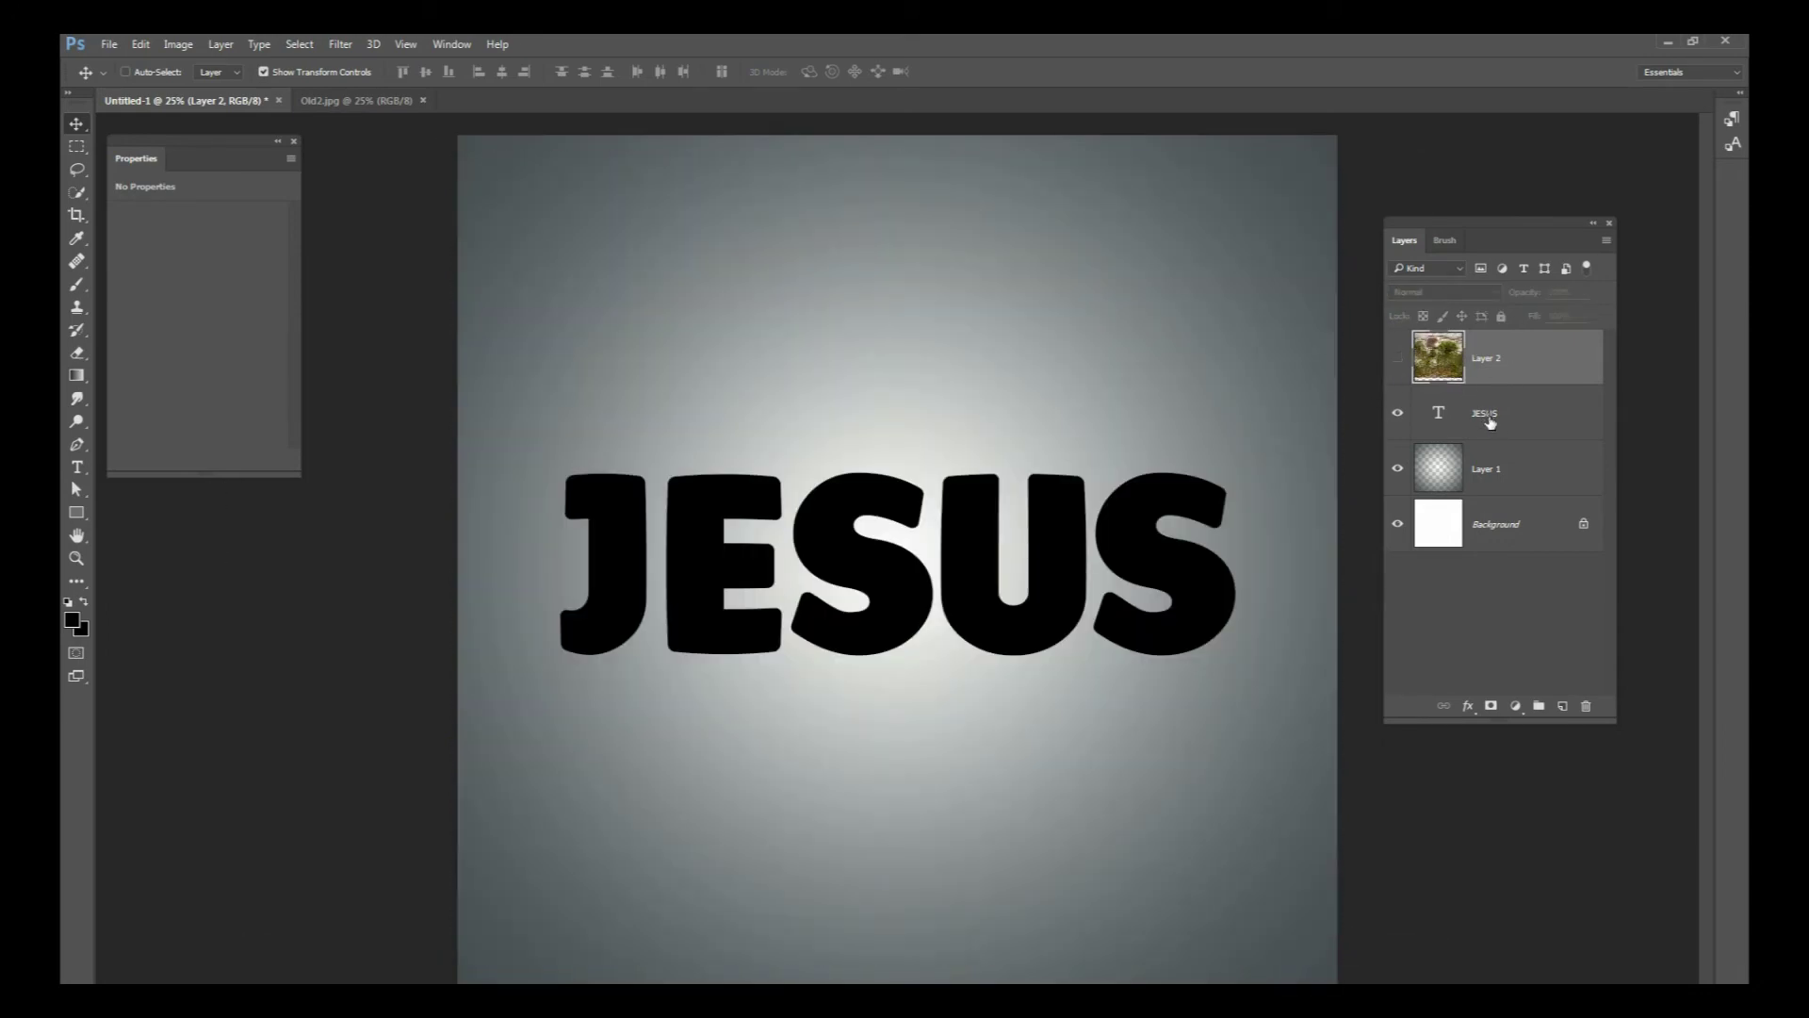
{"action": "left_click", "coordinate": [1487, 420]}
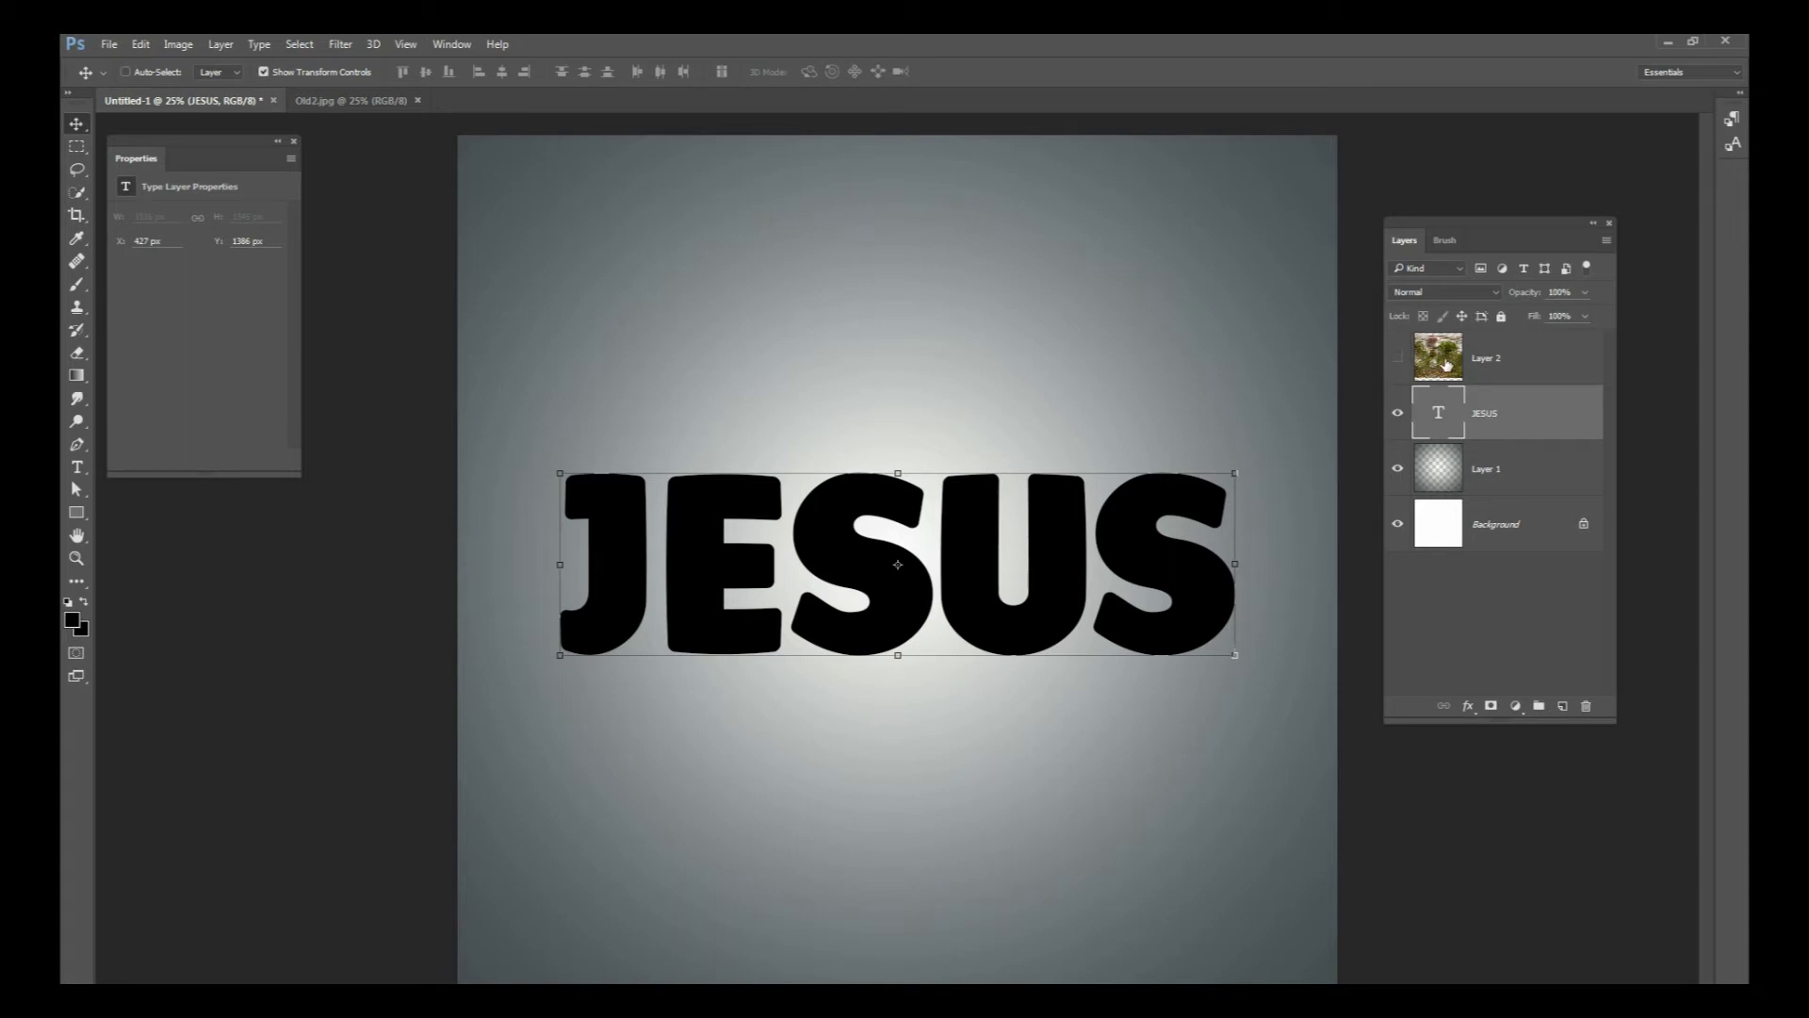
{"action": "left_click", "coordinate": [1397, 357]}
{"action": "double_click", "coordinate": [1485, 360]}
{"action": "type", "text": "texture"}
{"action": "key", "text": "Return"}
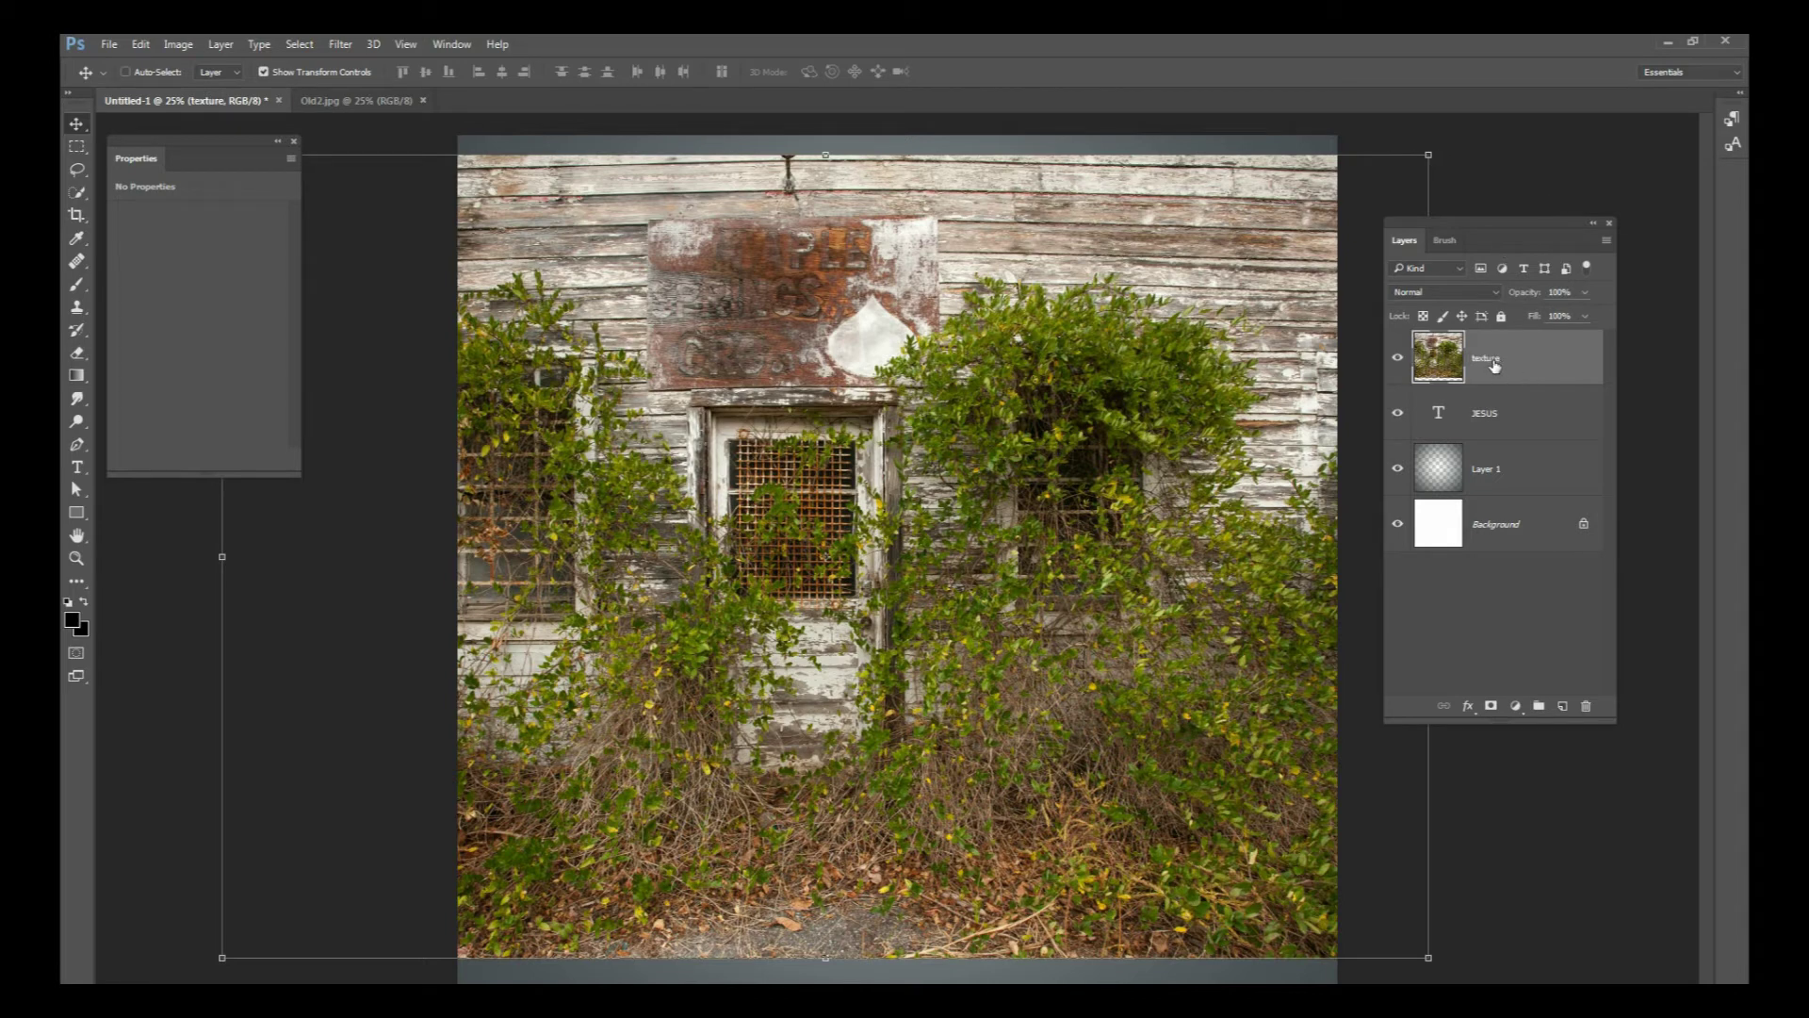
Step: Clip the texture layer to the JESUS text layer and shift the photo slightly within the letters
{"action": "key", "text": "ctrl"}
{"action": "key", "text": "ctrl+alt+g"}
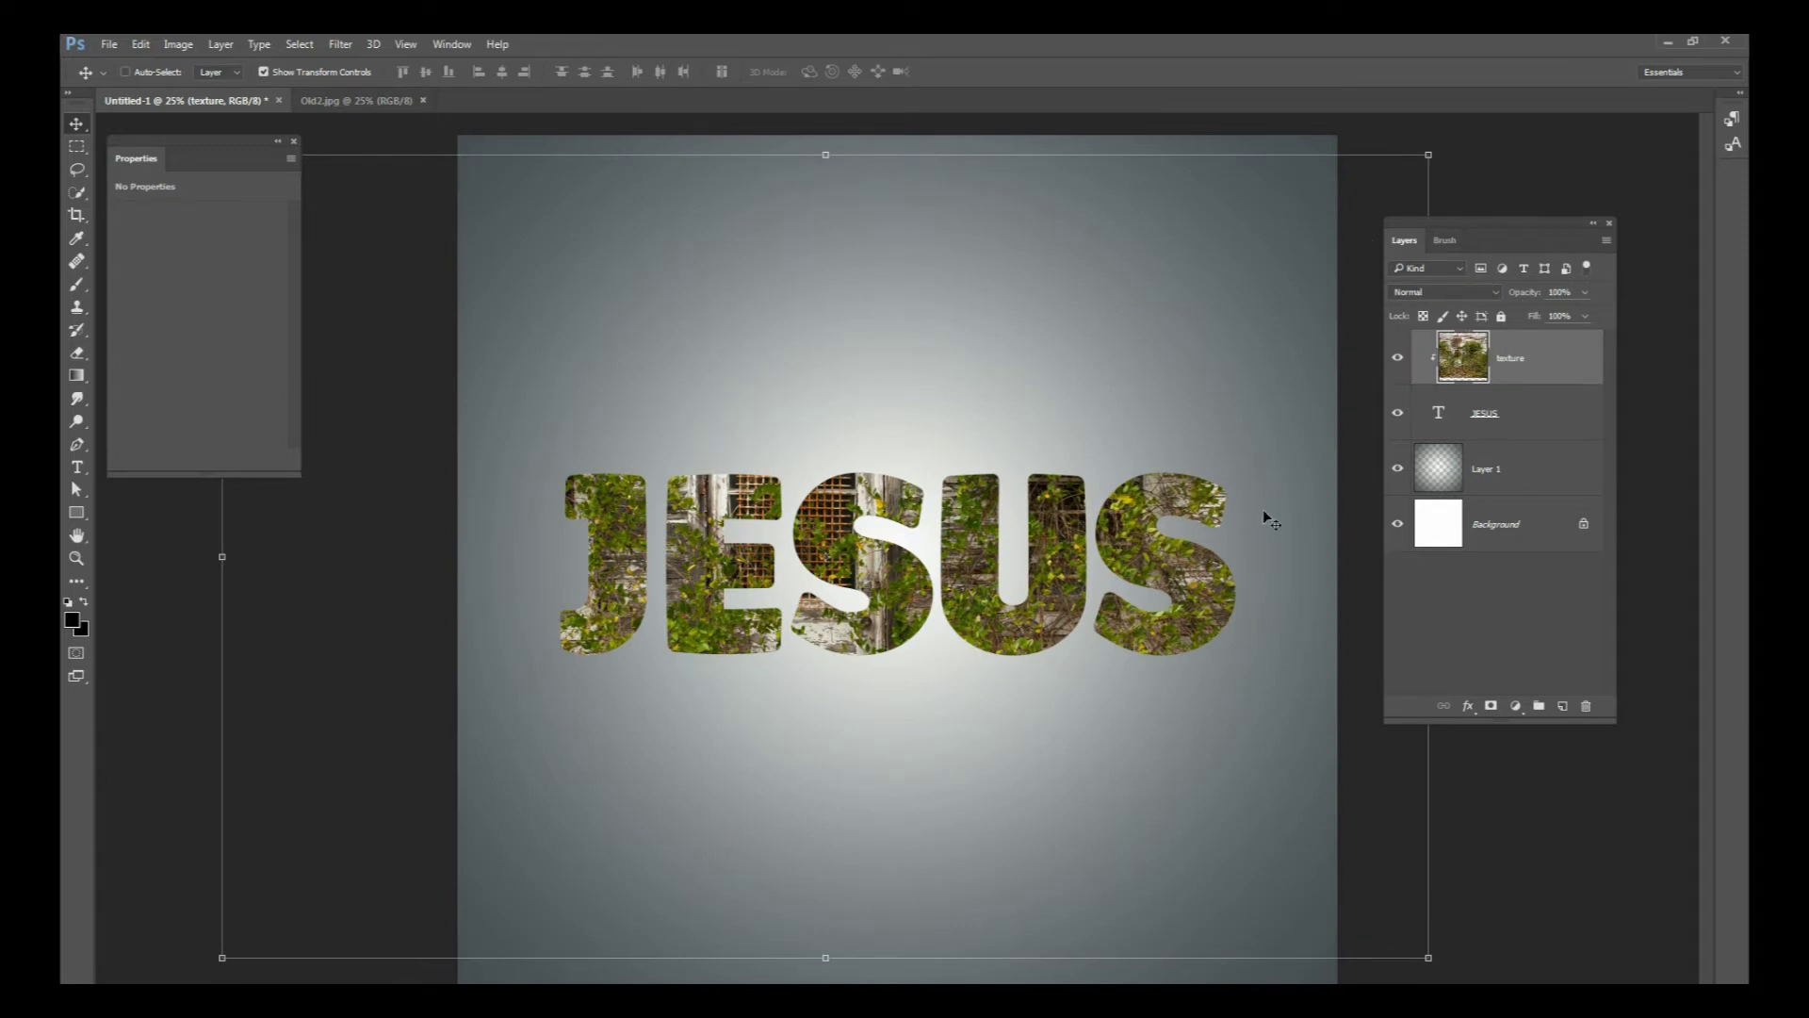
{"action": "left_click_drag", "start_coordinate": [1070, 424], "coordinate": [1097, 431]}
Step: Try replacing the JESUS text with christ, and undo the wording change
{"action": "left_click", "coordinate": [1506, 413]}
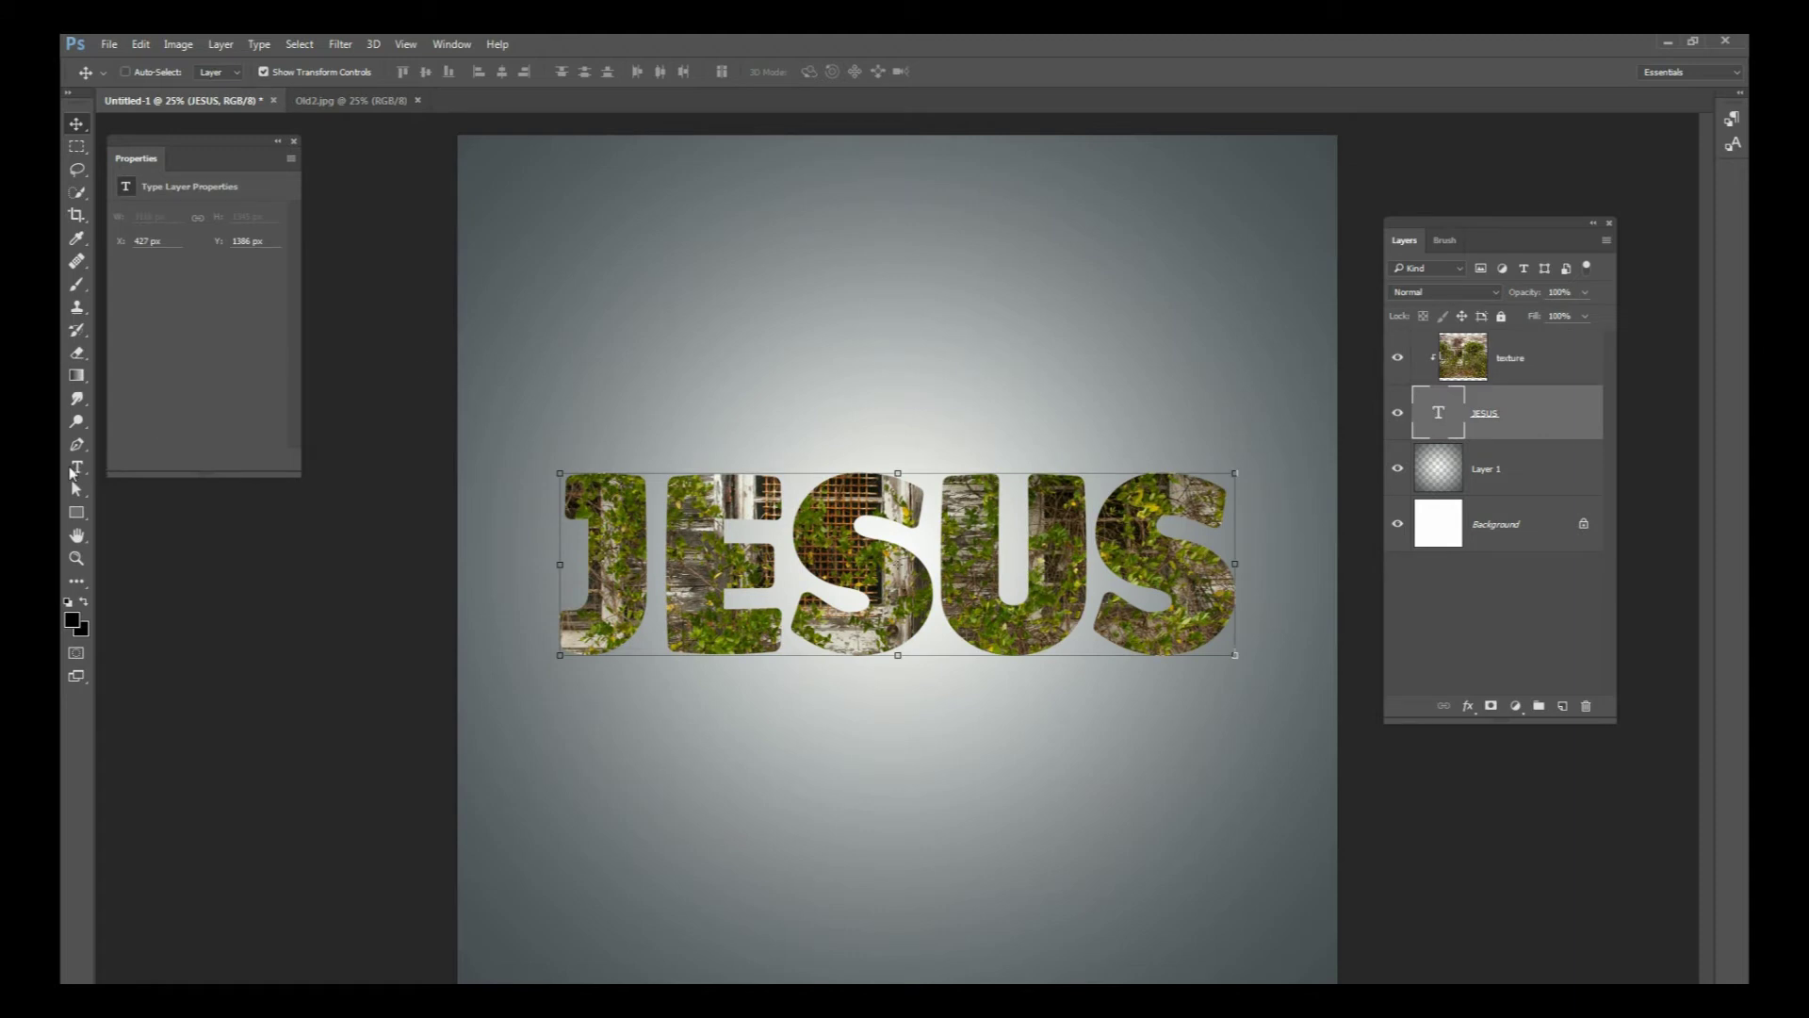
{"action": "key", "text": "t"}
{"action": "left_click_drag", "start_coordinate": [600, 535], "coordinate": [1127, 525]}
{"action": "left_click", "coordinate": [1127, 525]}
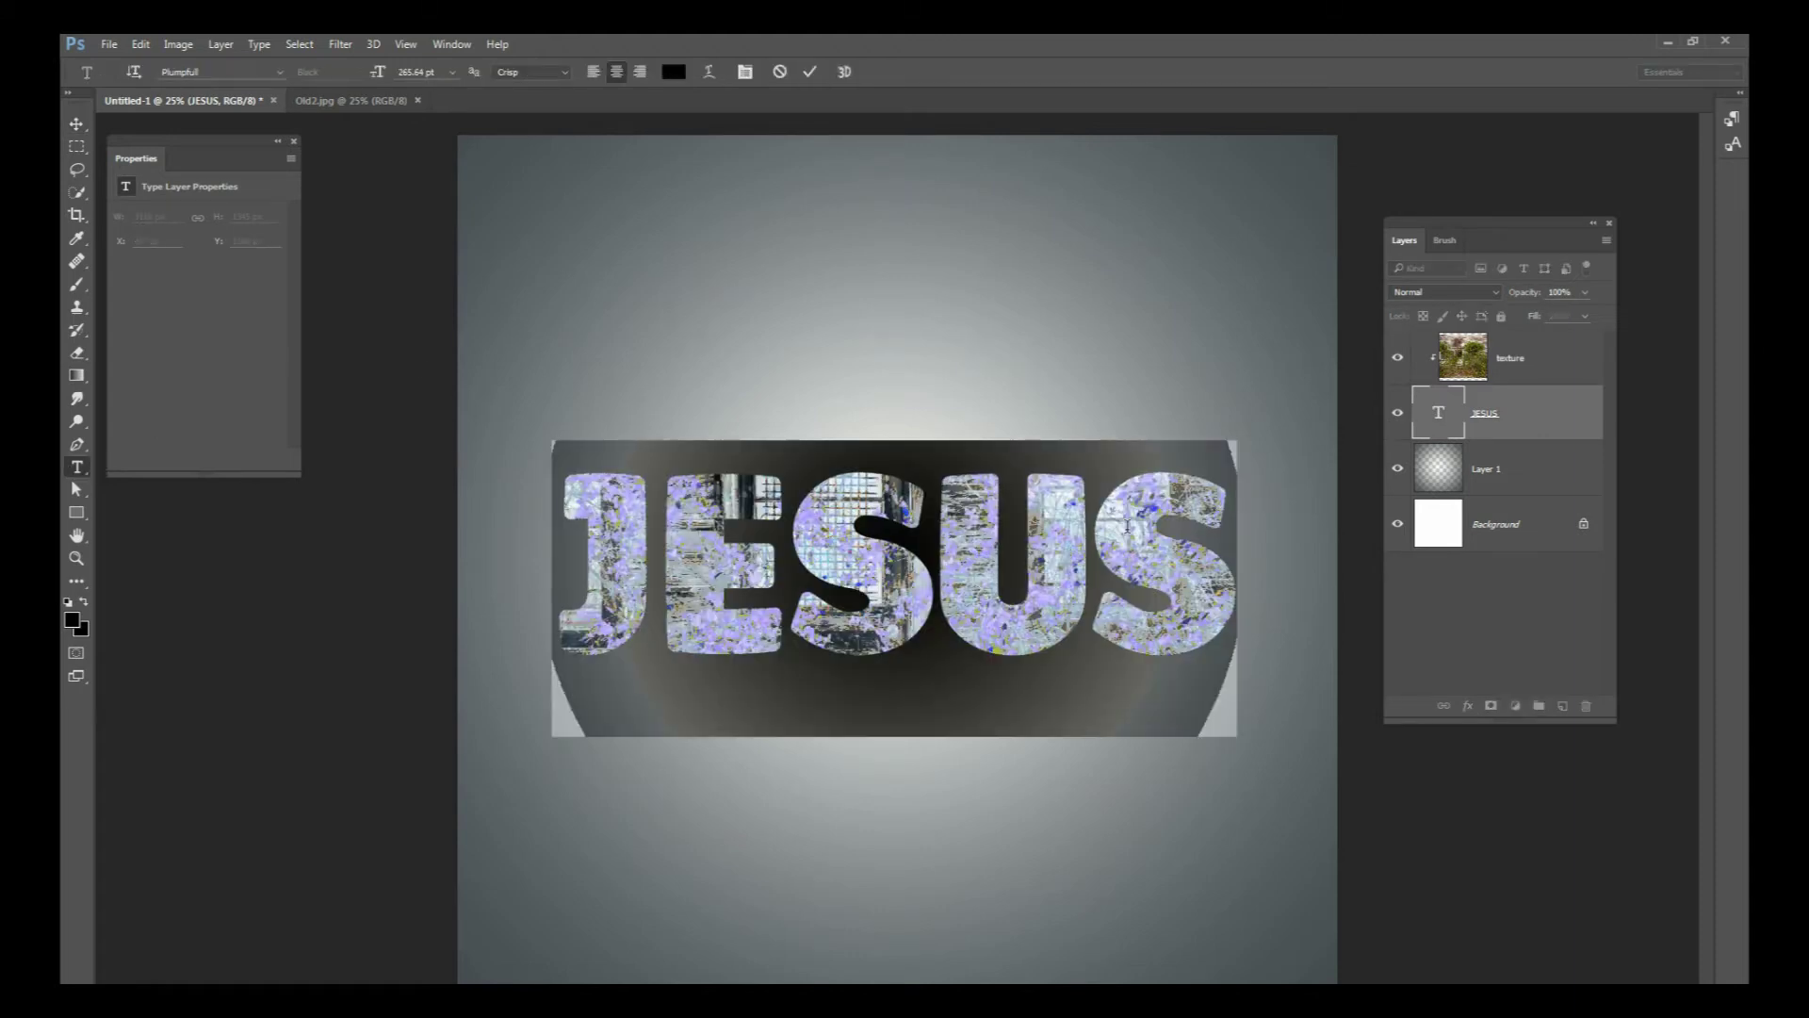
{"action": "type", "text": "chr"}
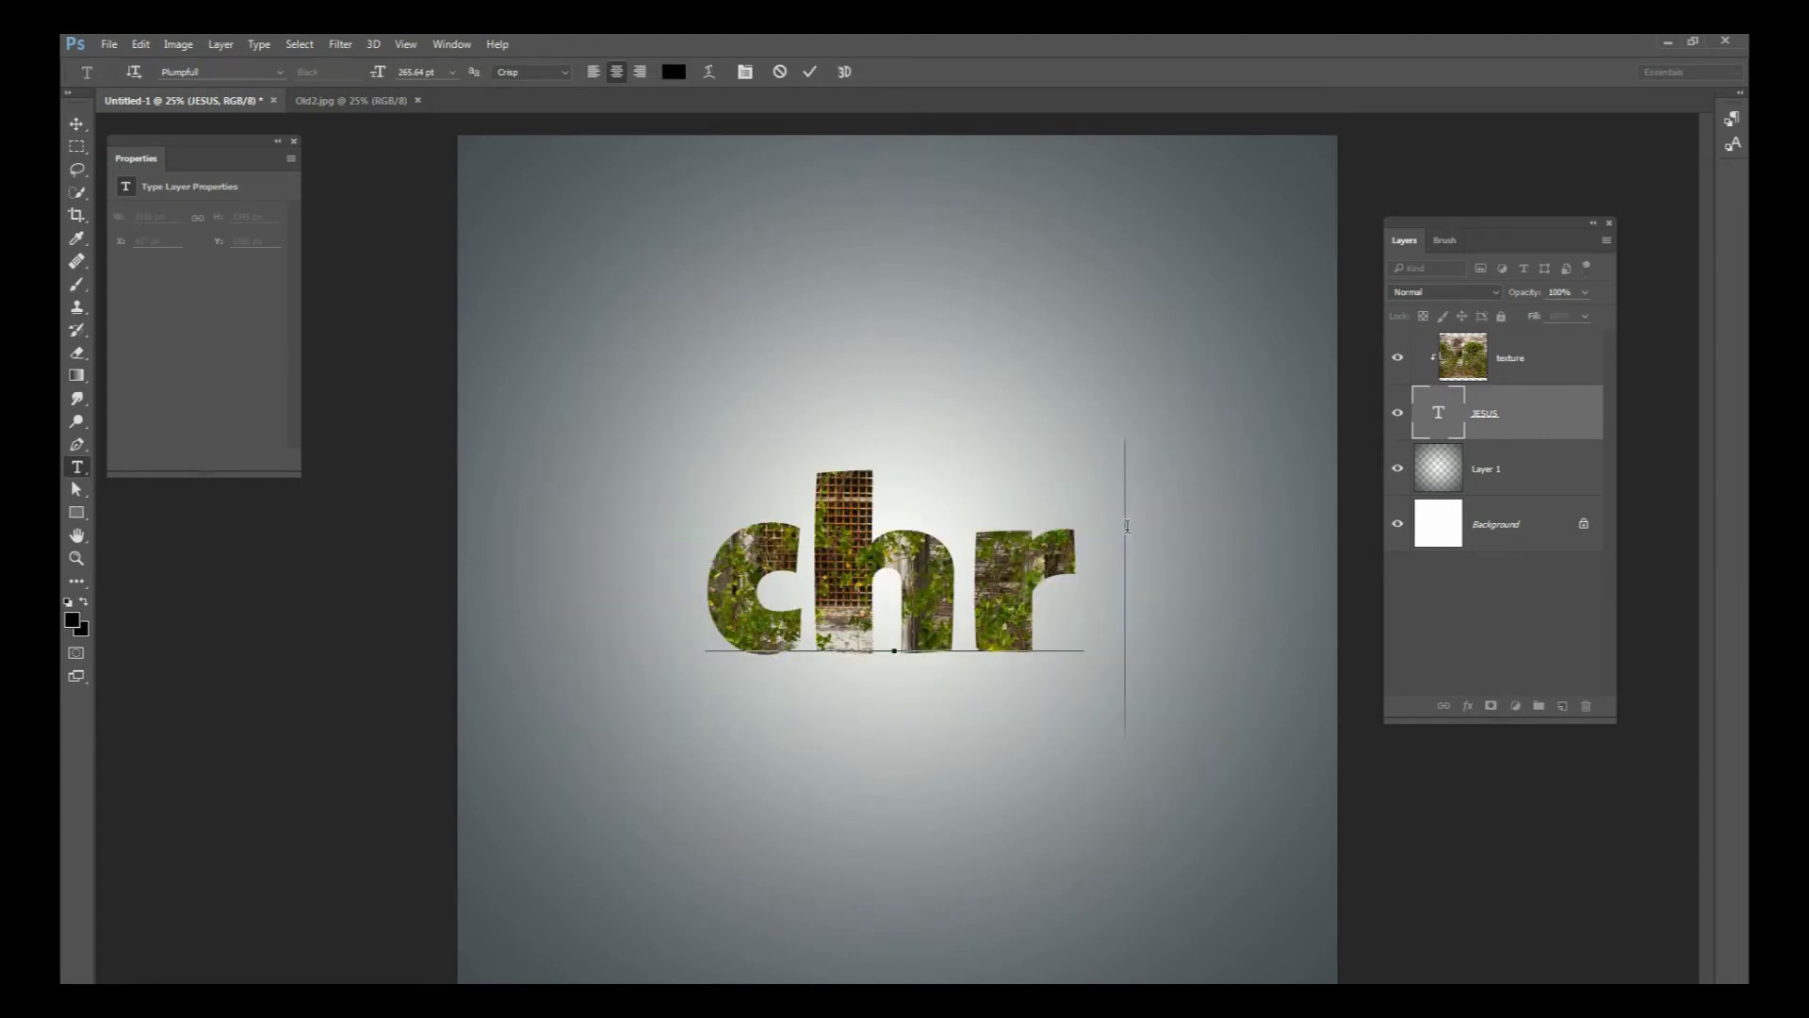
{"action": "type", "text": "ist"}
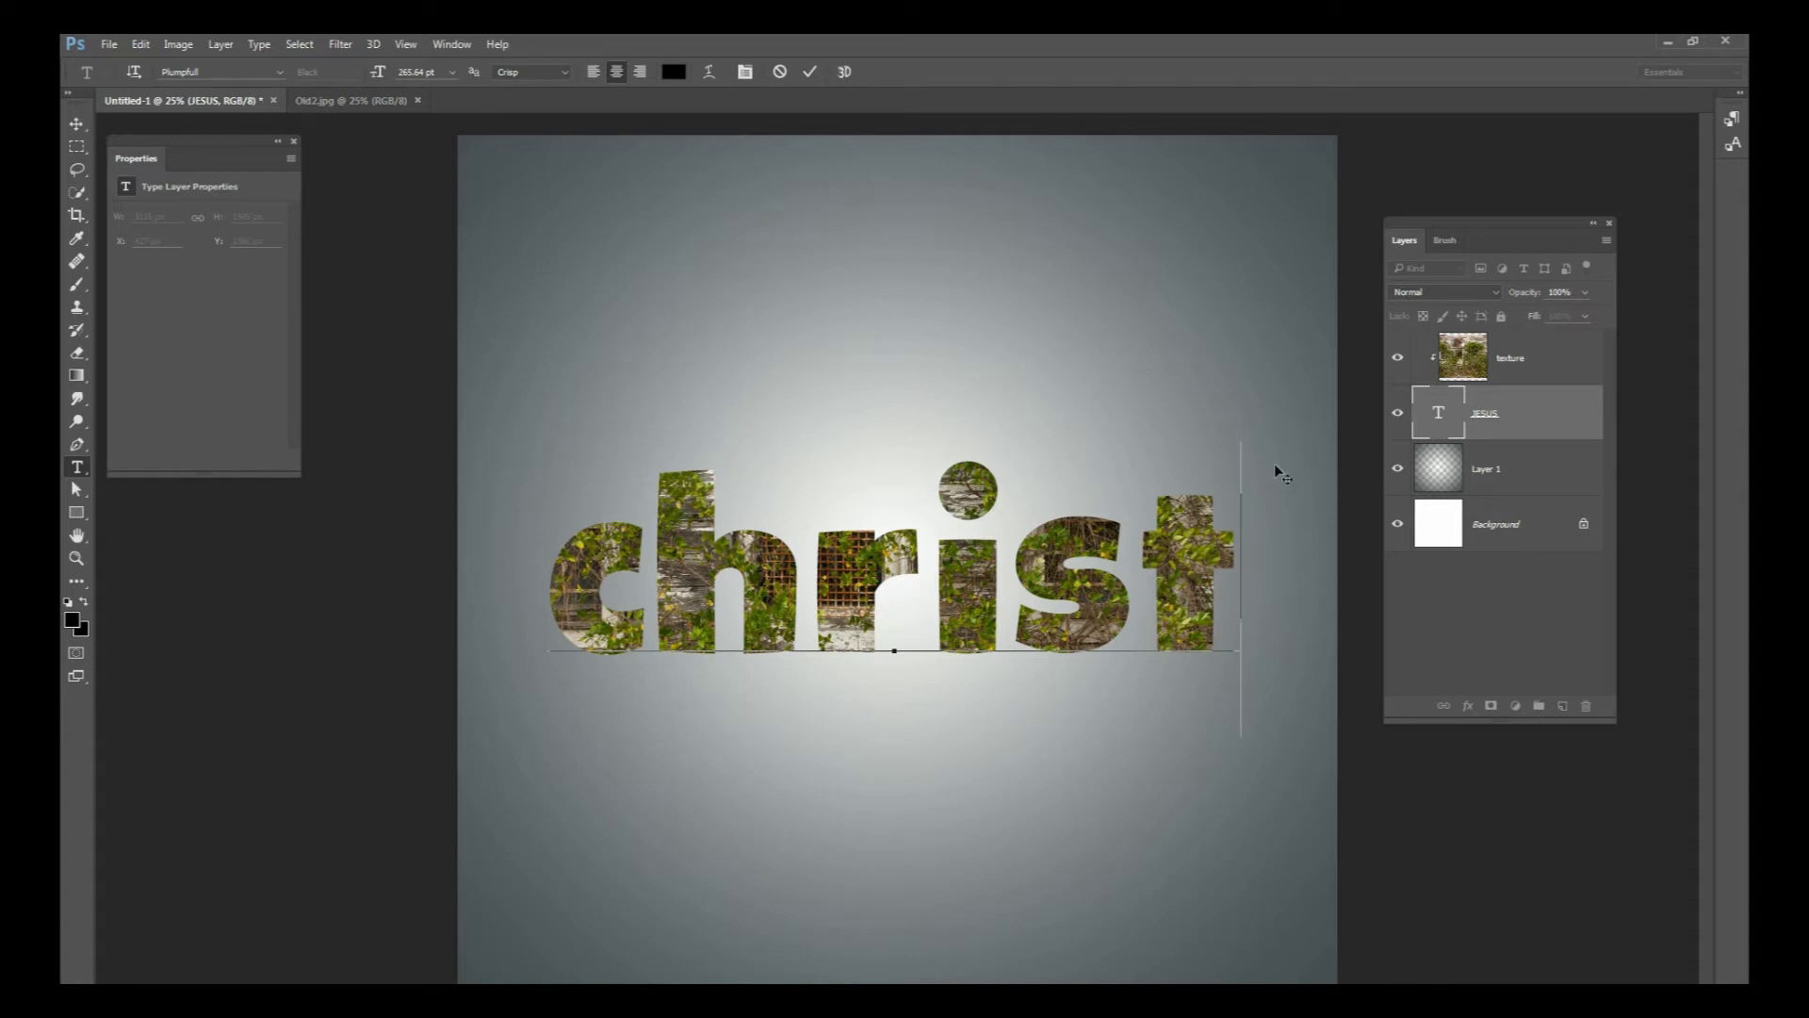
{"action": "key", "text": "ctrl"}
{"action": "key", "text": "ctrl+z"}
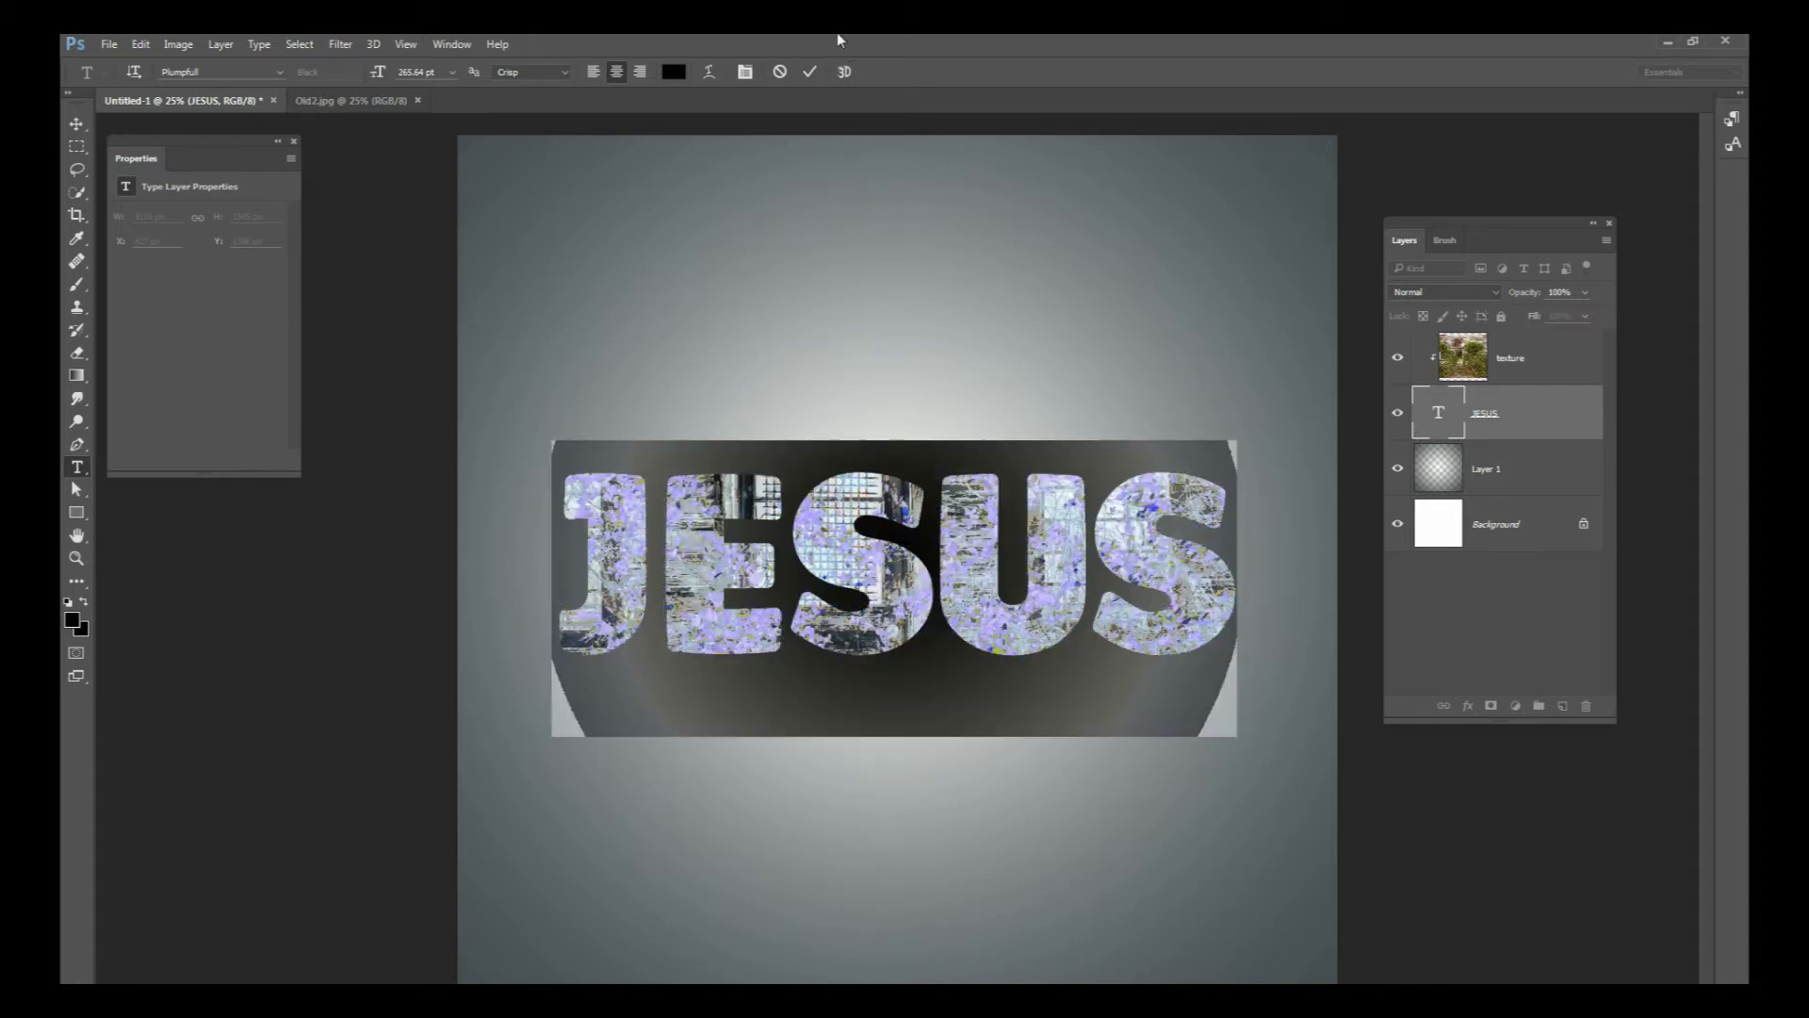
{"action": "left_click", "coordinate": [812, 76]}
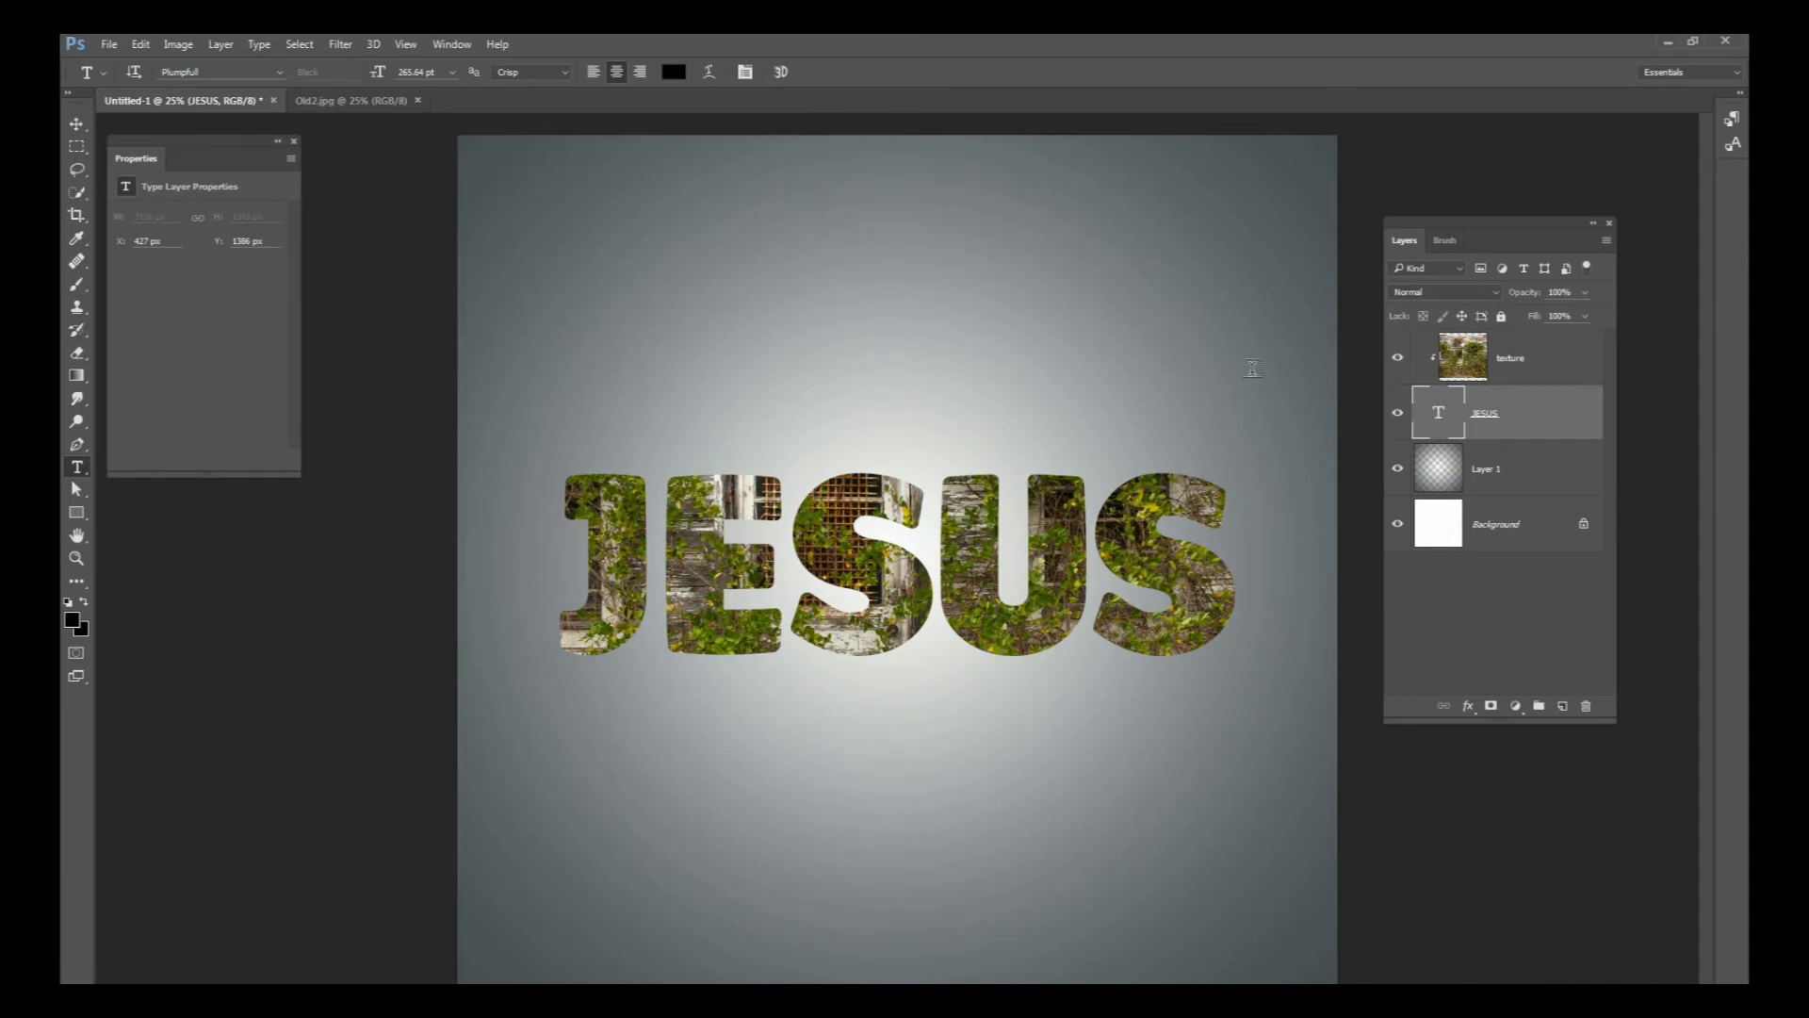
Step: Scale the clipped texture layer down to about 84.85% and reposition the photo within the JESUS letters
{"action": "left_click", "coordinate": [1515, 363]}
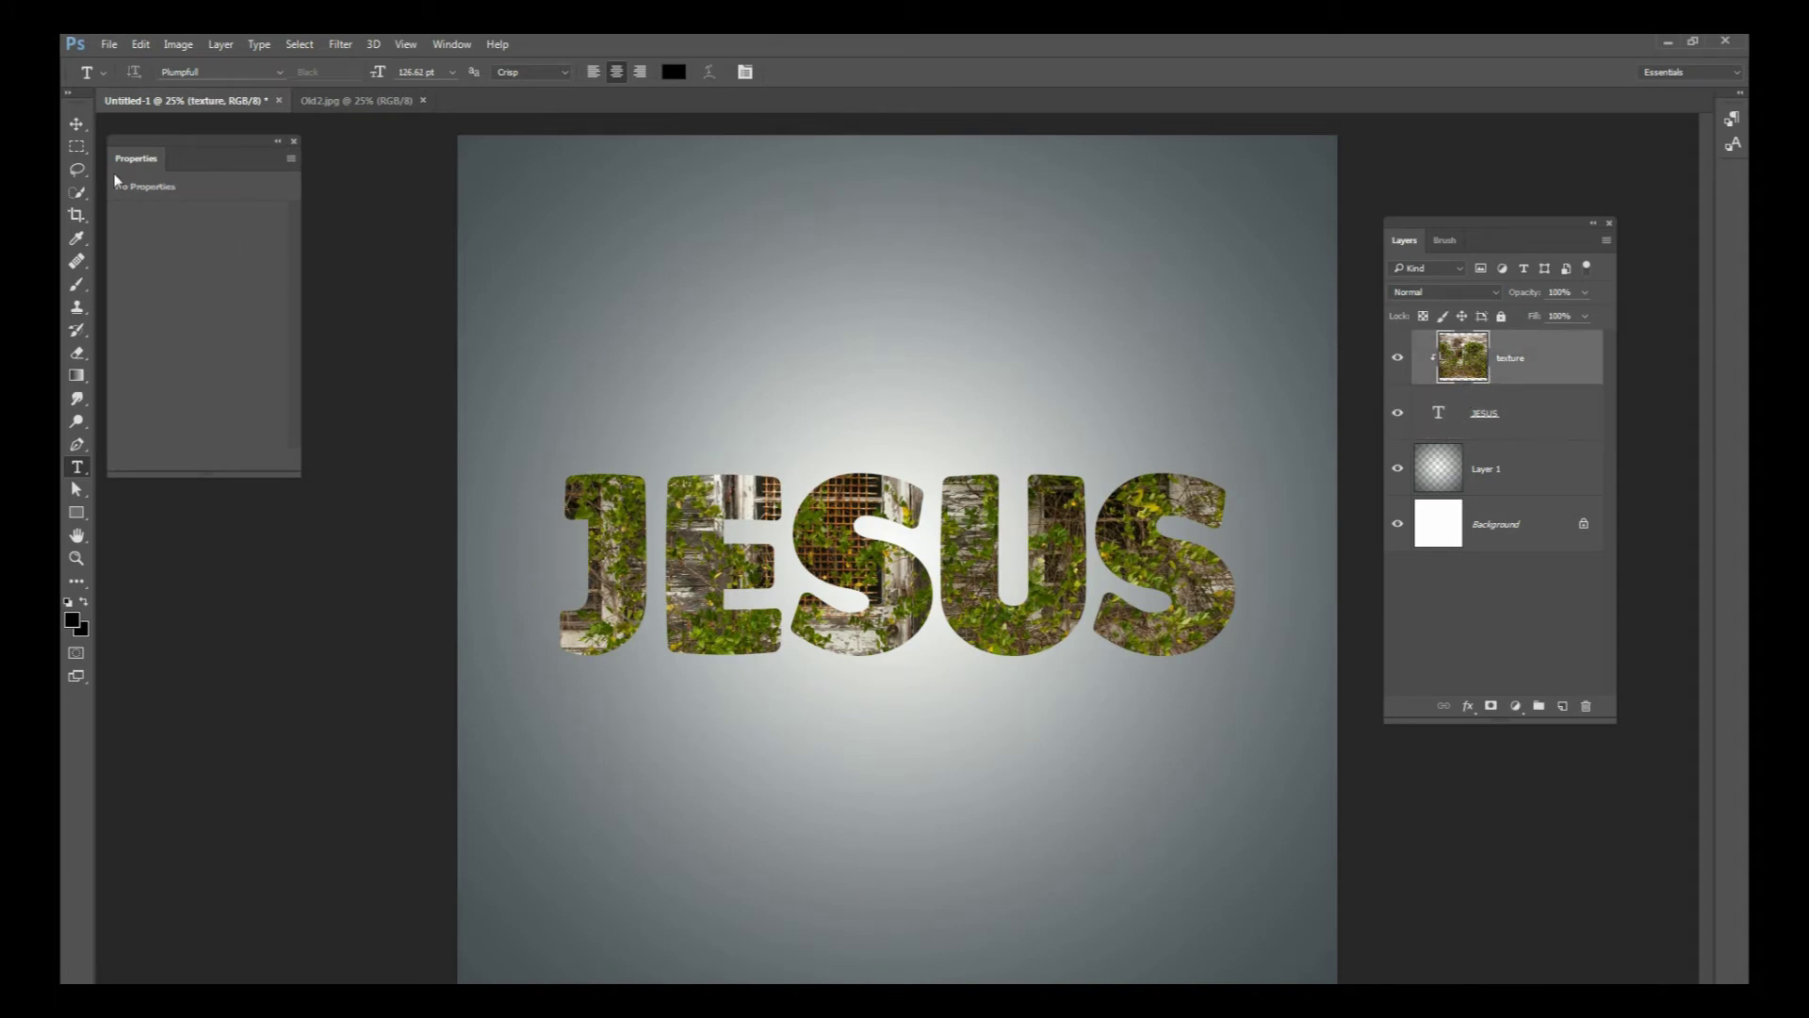
{"action": "key", "text": "v"}
{"action": "left_click_drag", "start_coordinate": [1050, 540], "coordinate": [1110, 514]}
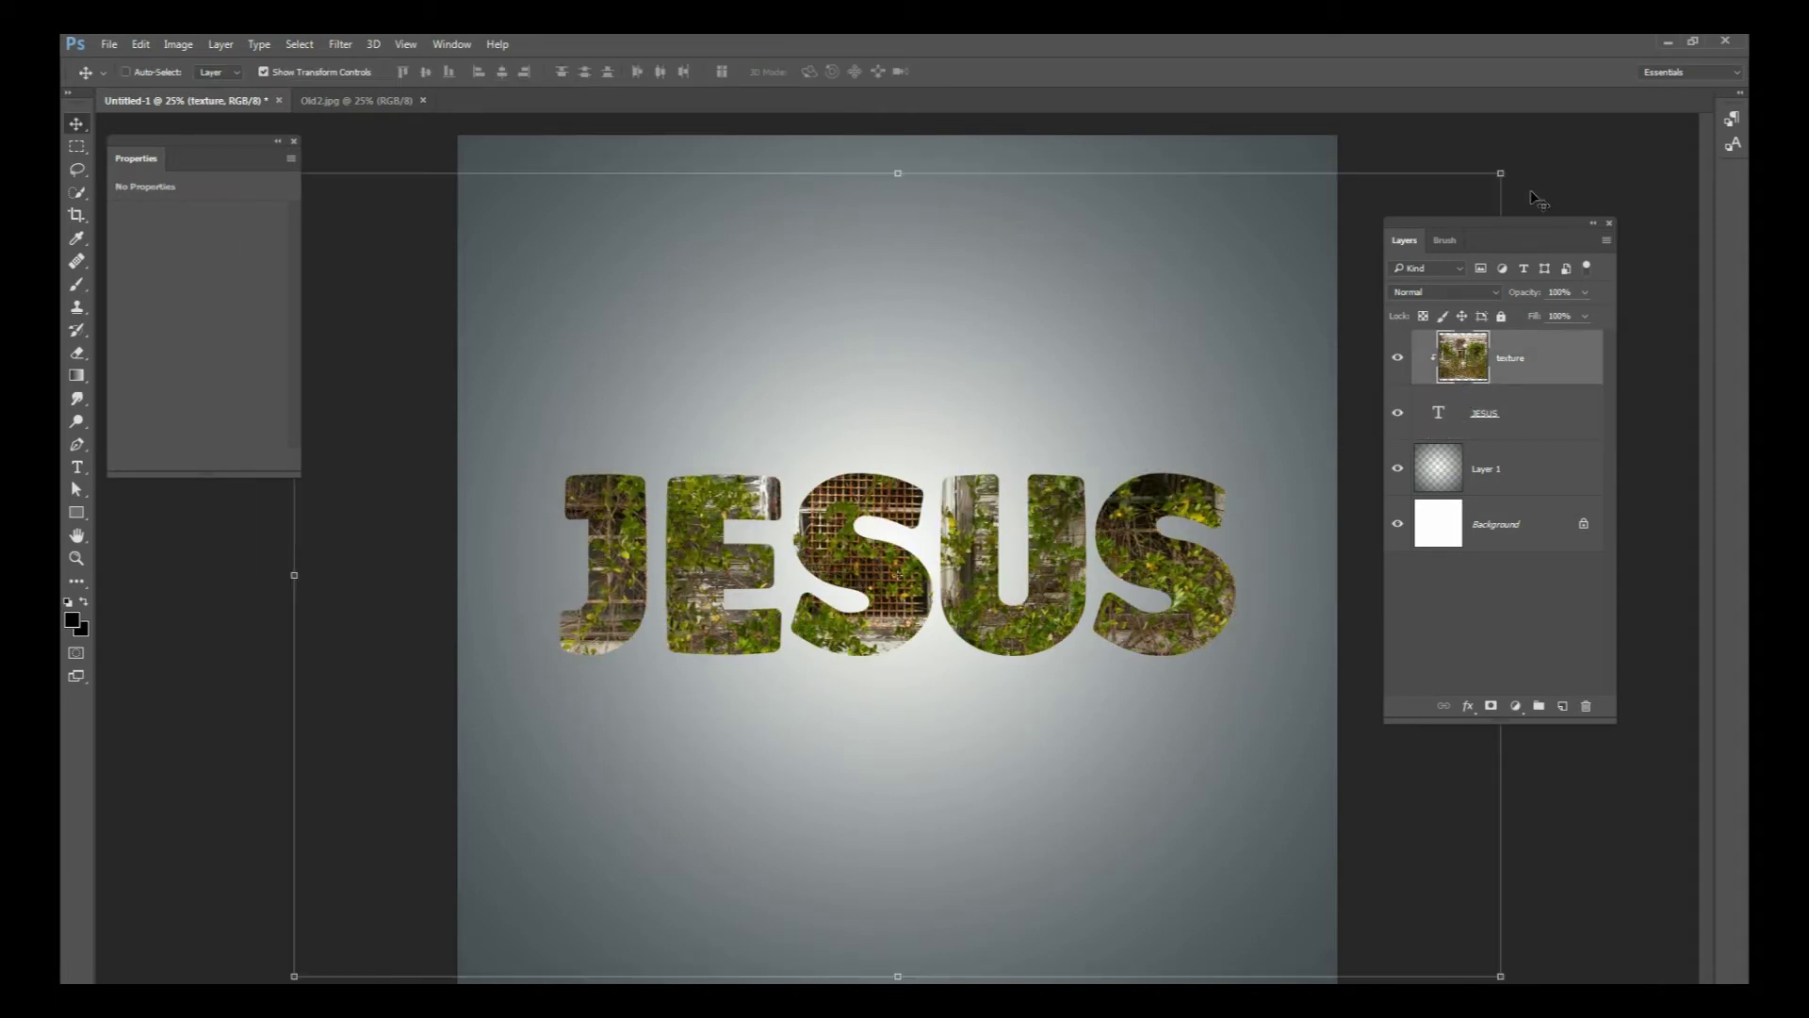
{"action": "left_click_drag", "start_coordinate": [1500, 173], "coordinate": [1367, 257]}
{"action": "left_click_drag", "start_coordinate": [1247, 348], "coordinate": [1300, 362]}
{"action": "left_click_drag", "start_coordinate": [1200, 466], "coordinate": [1195, 480]}
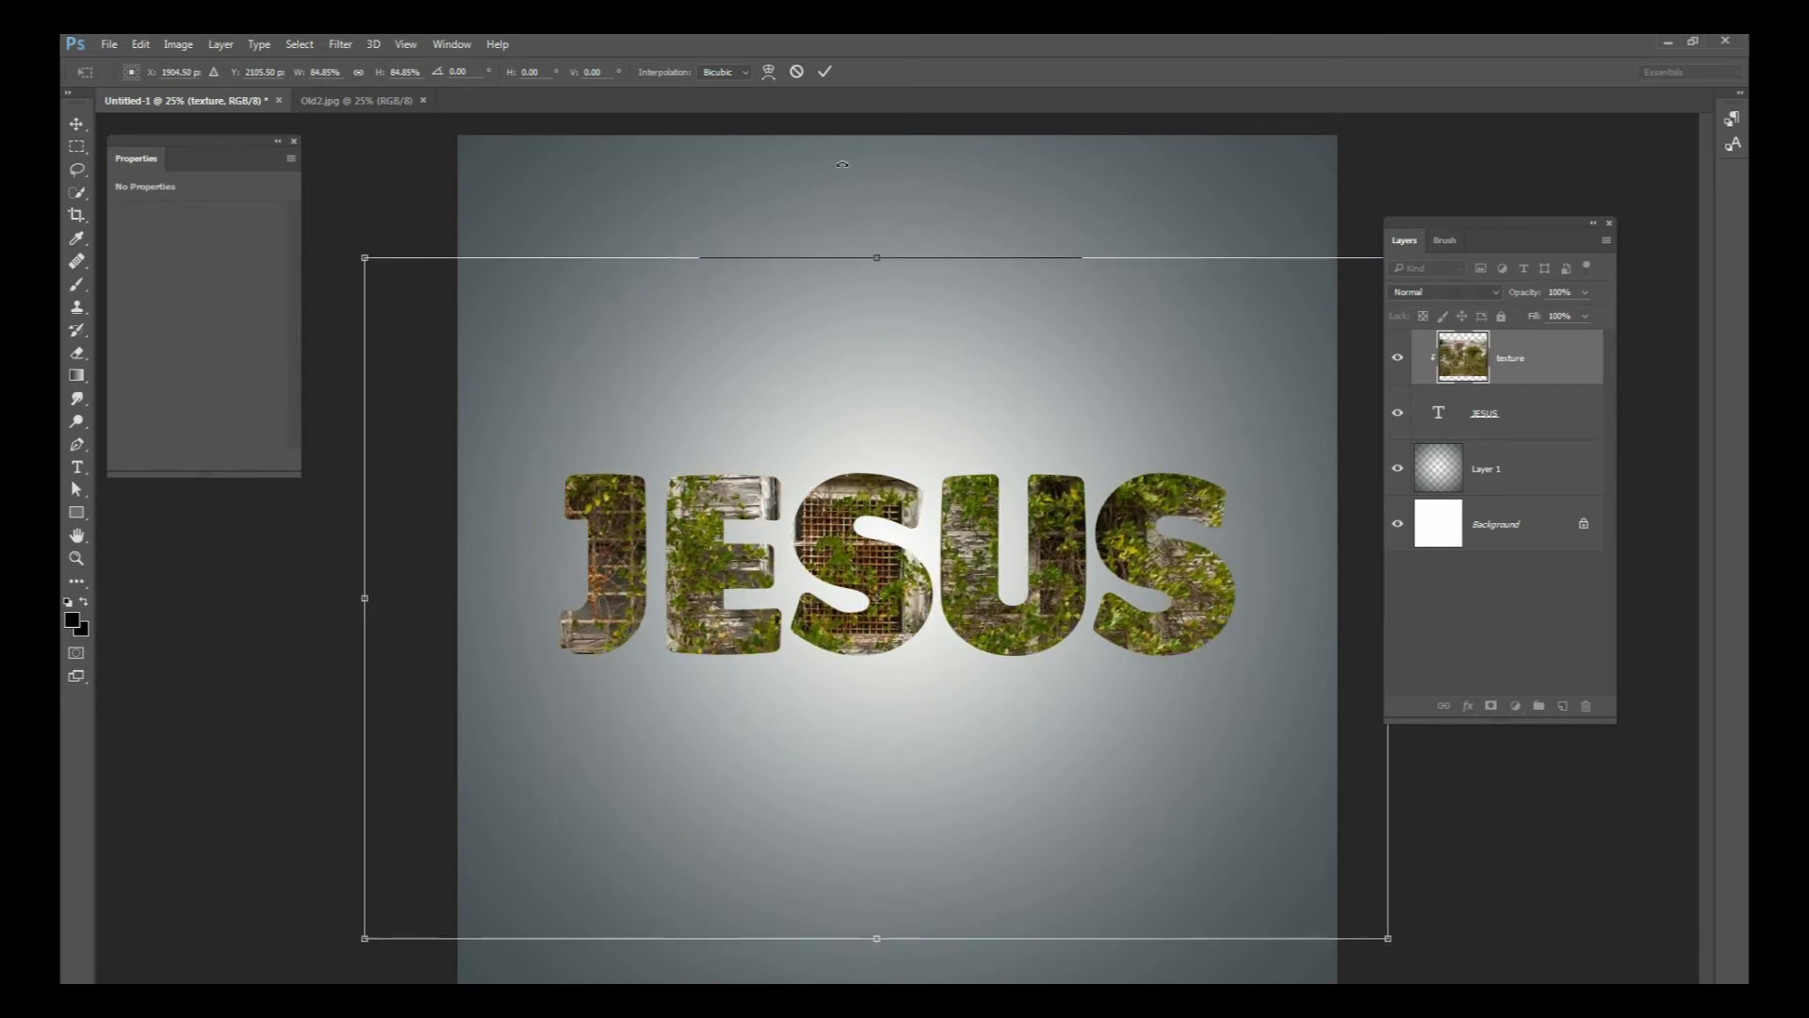
{"action": "left_click", "coordinate": [824, 71]}
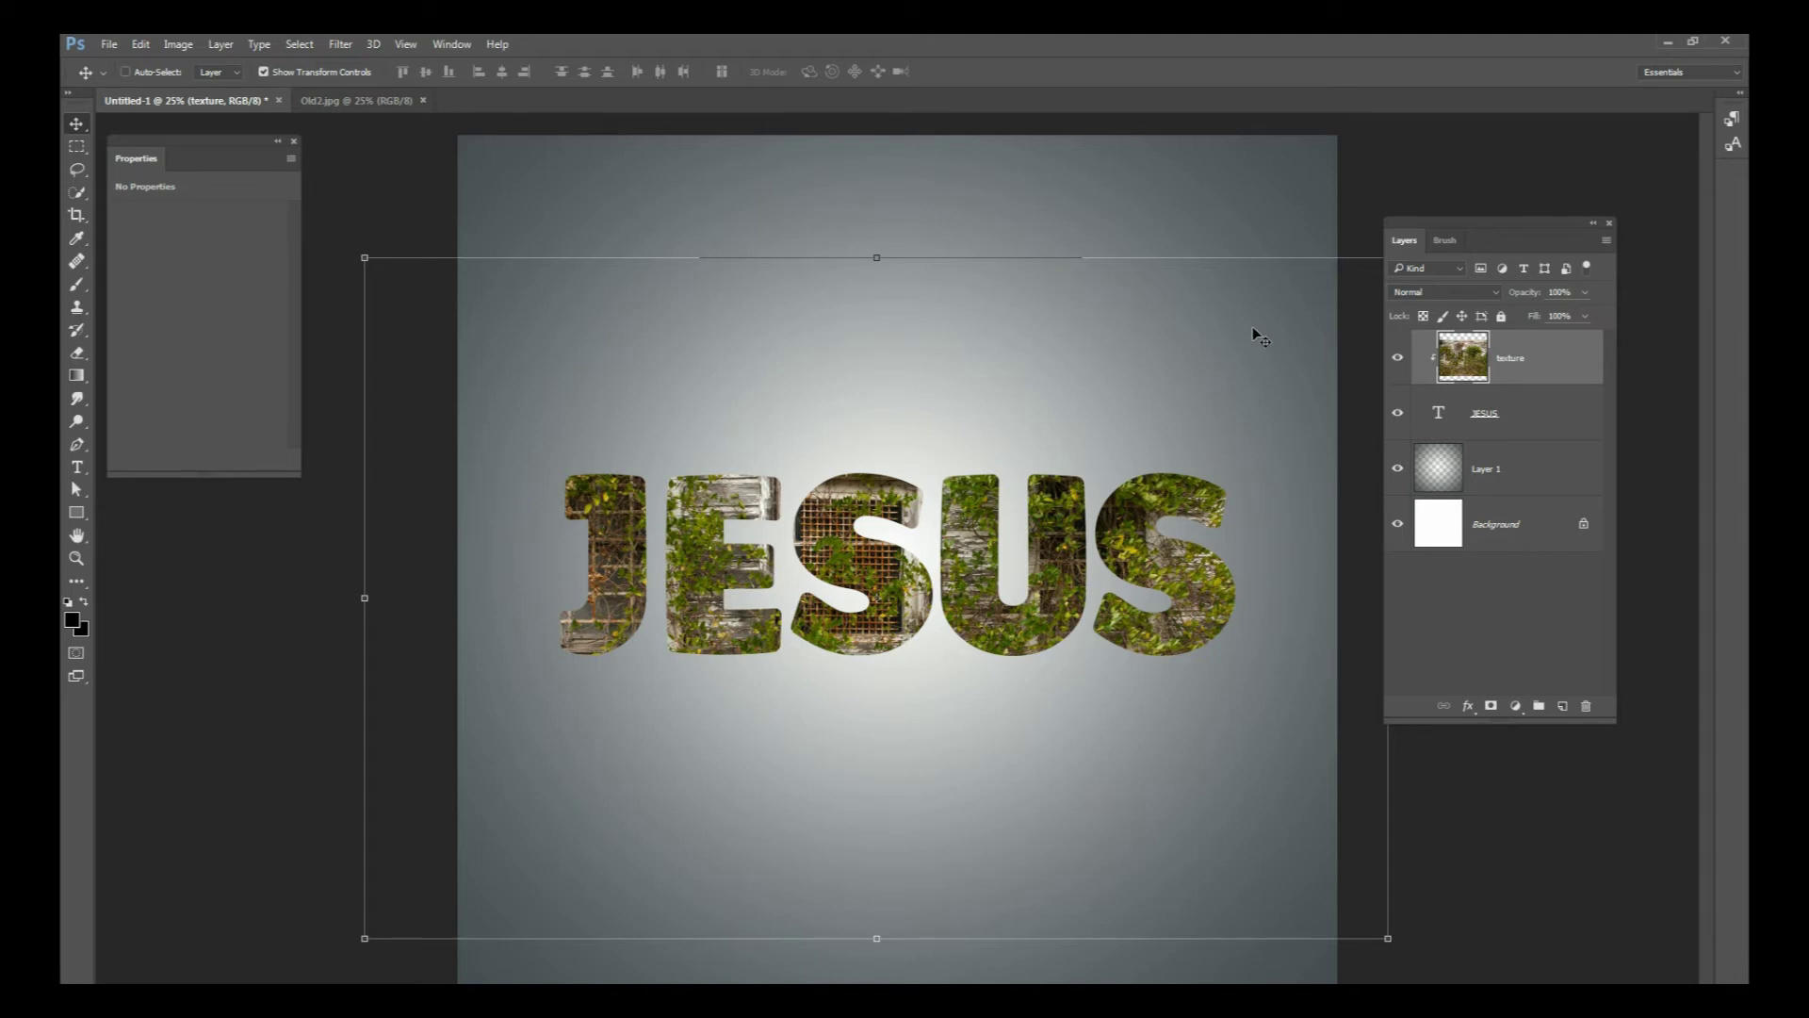
Step: Rasterize the JESUS text layer and activate the Brush tool
{"action": "left_click", "coordinate": [1466, 436]}
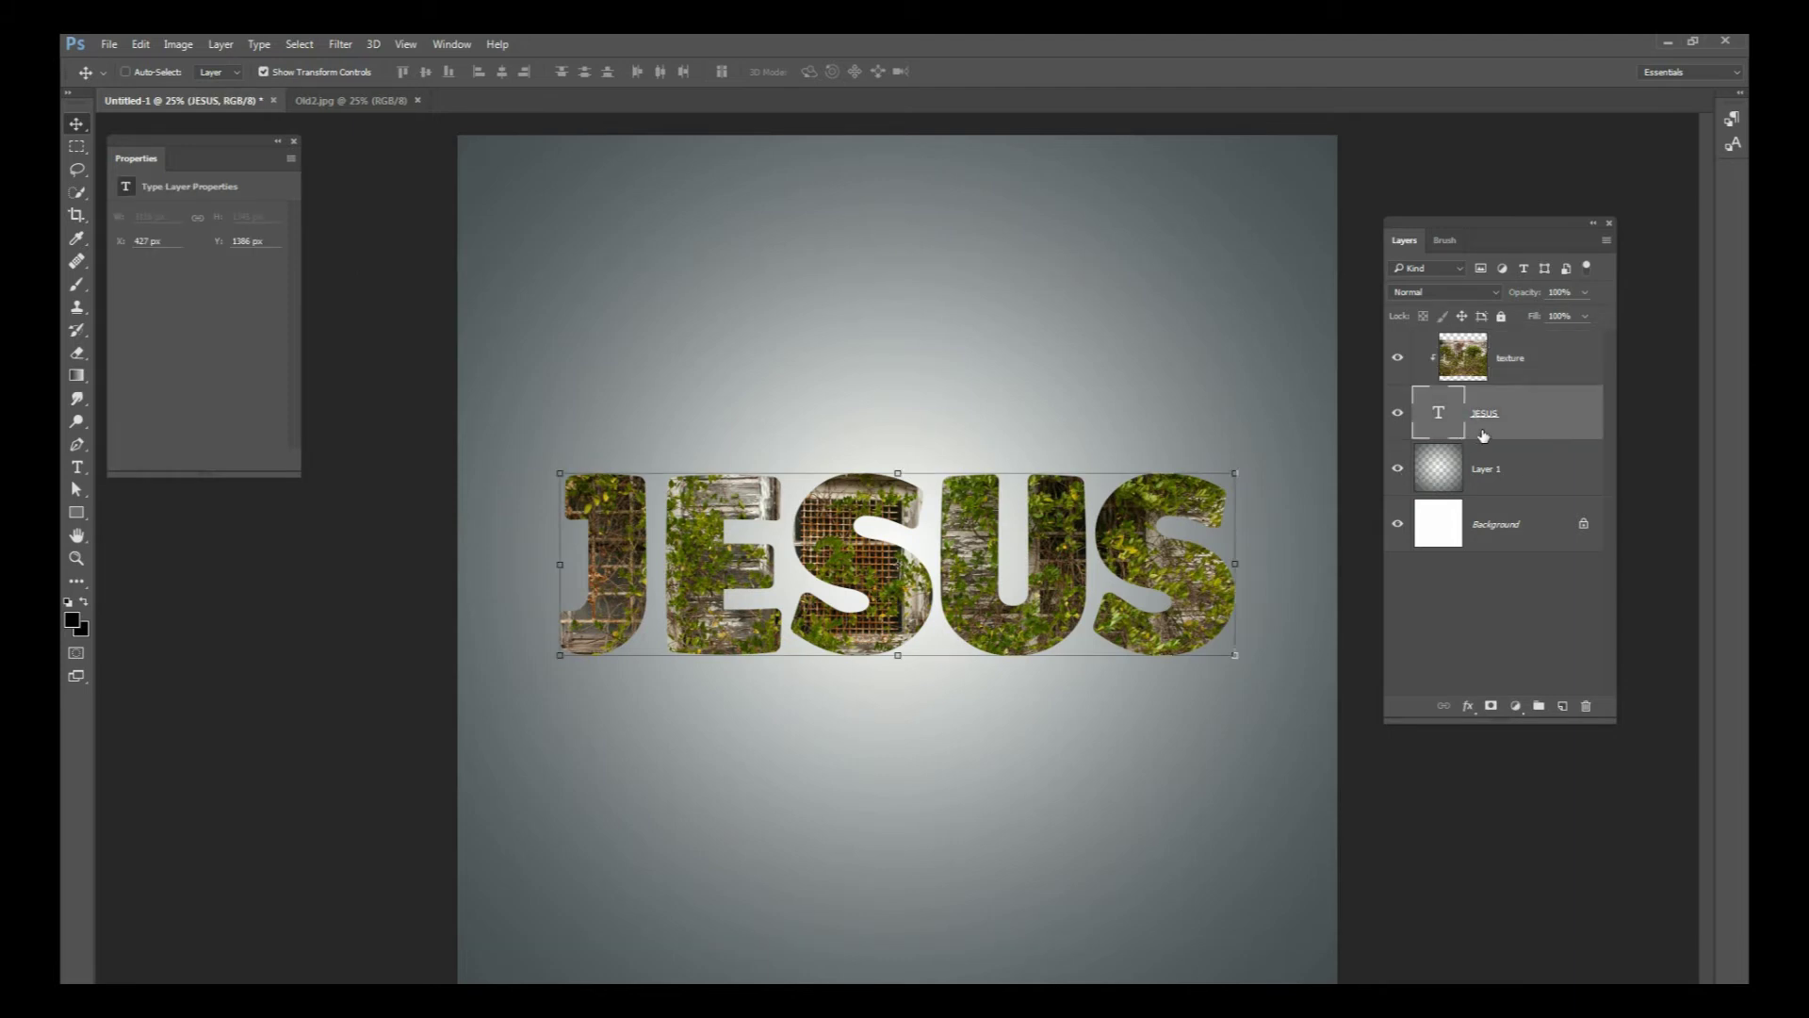
{"action": "right_click", "coordinate": [1481, 421]}
{"action": "left_click", "coordinate": [1533, 437]}
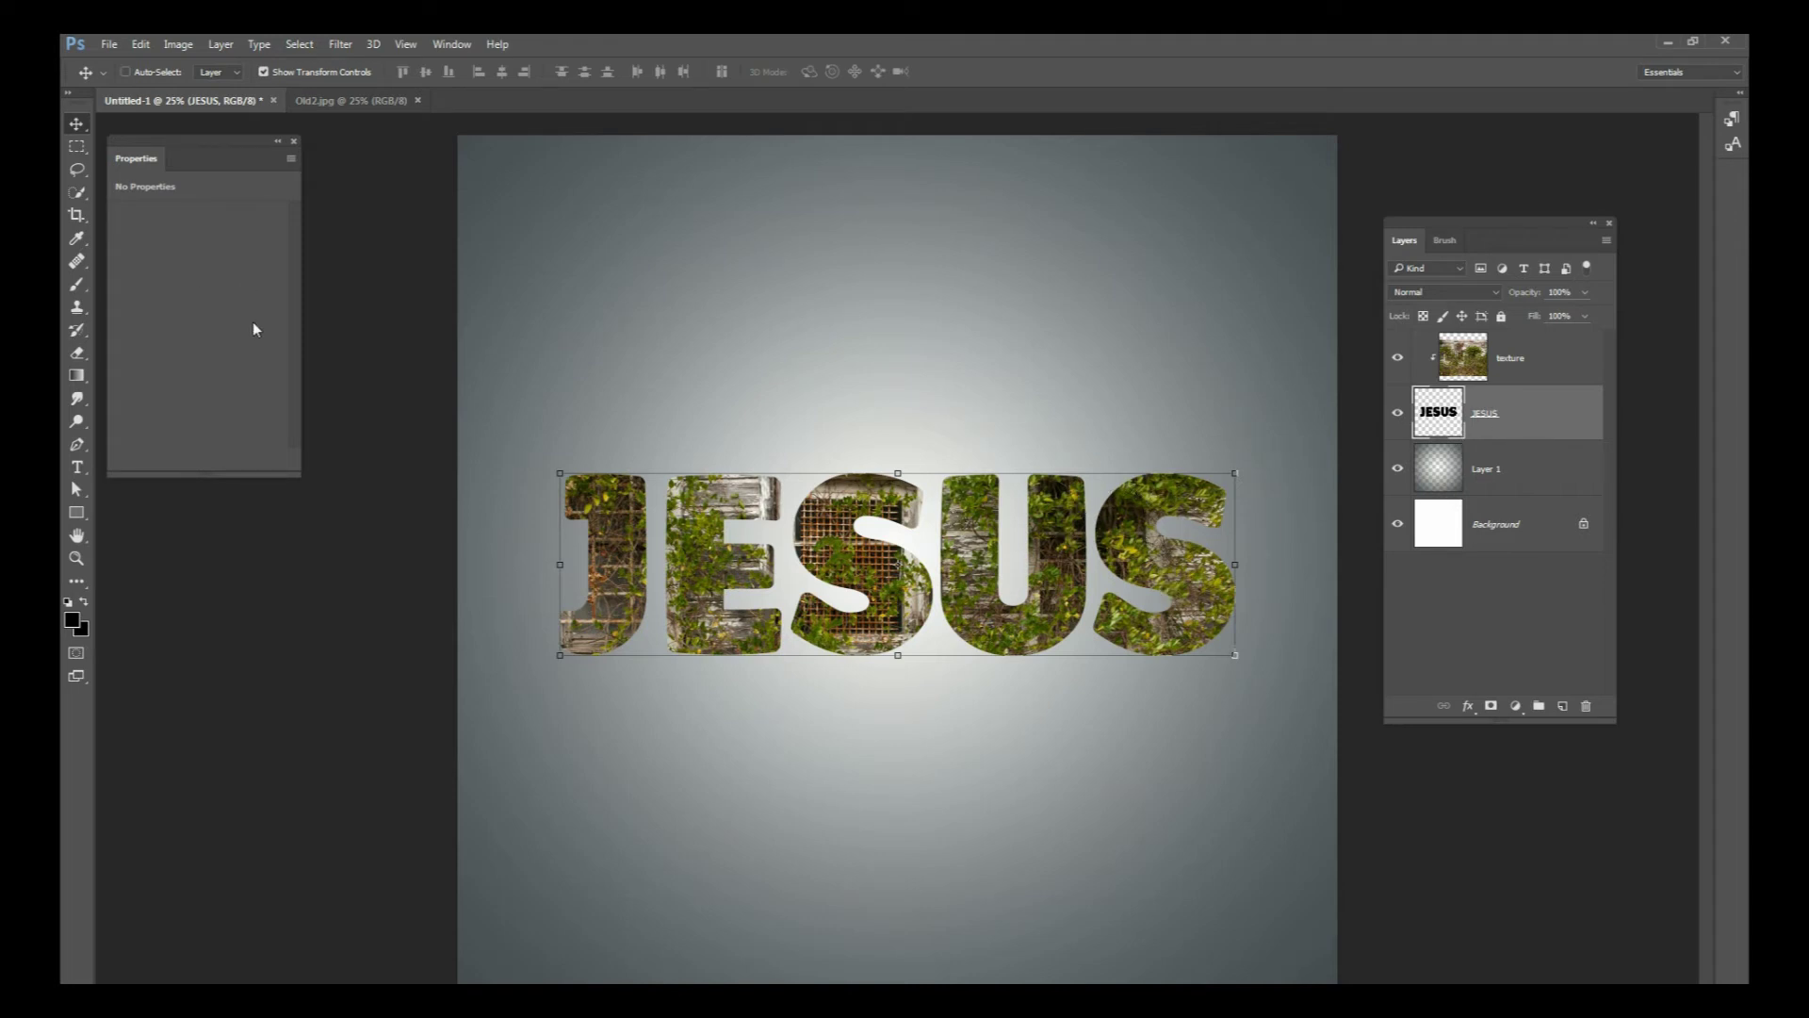
{"action": "left_click", "coordinate": [78, 286]}
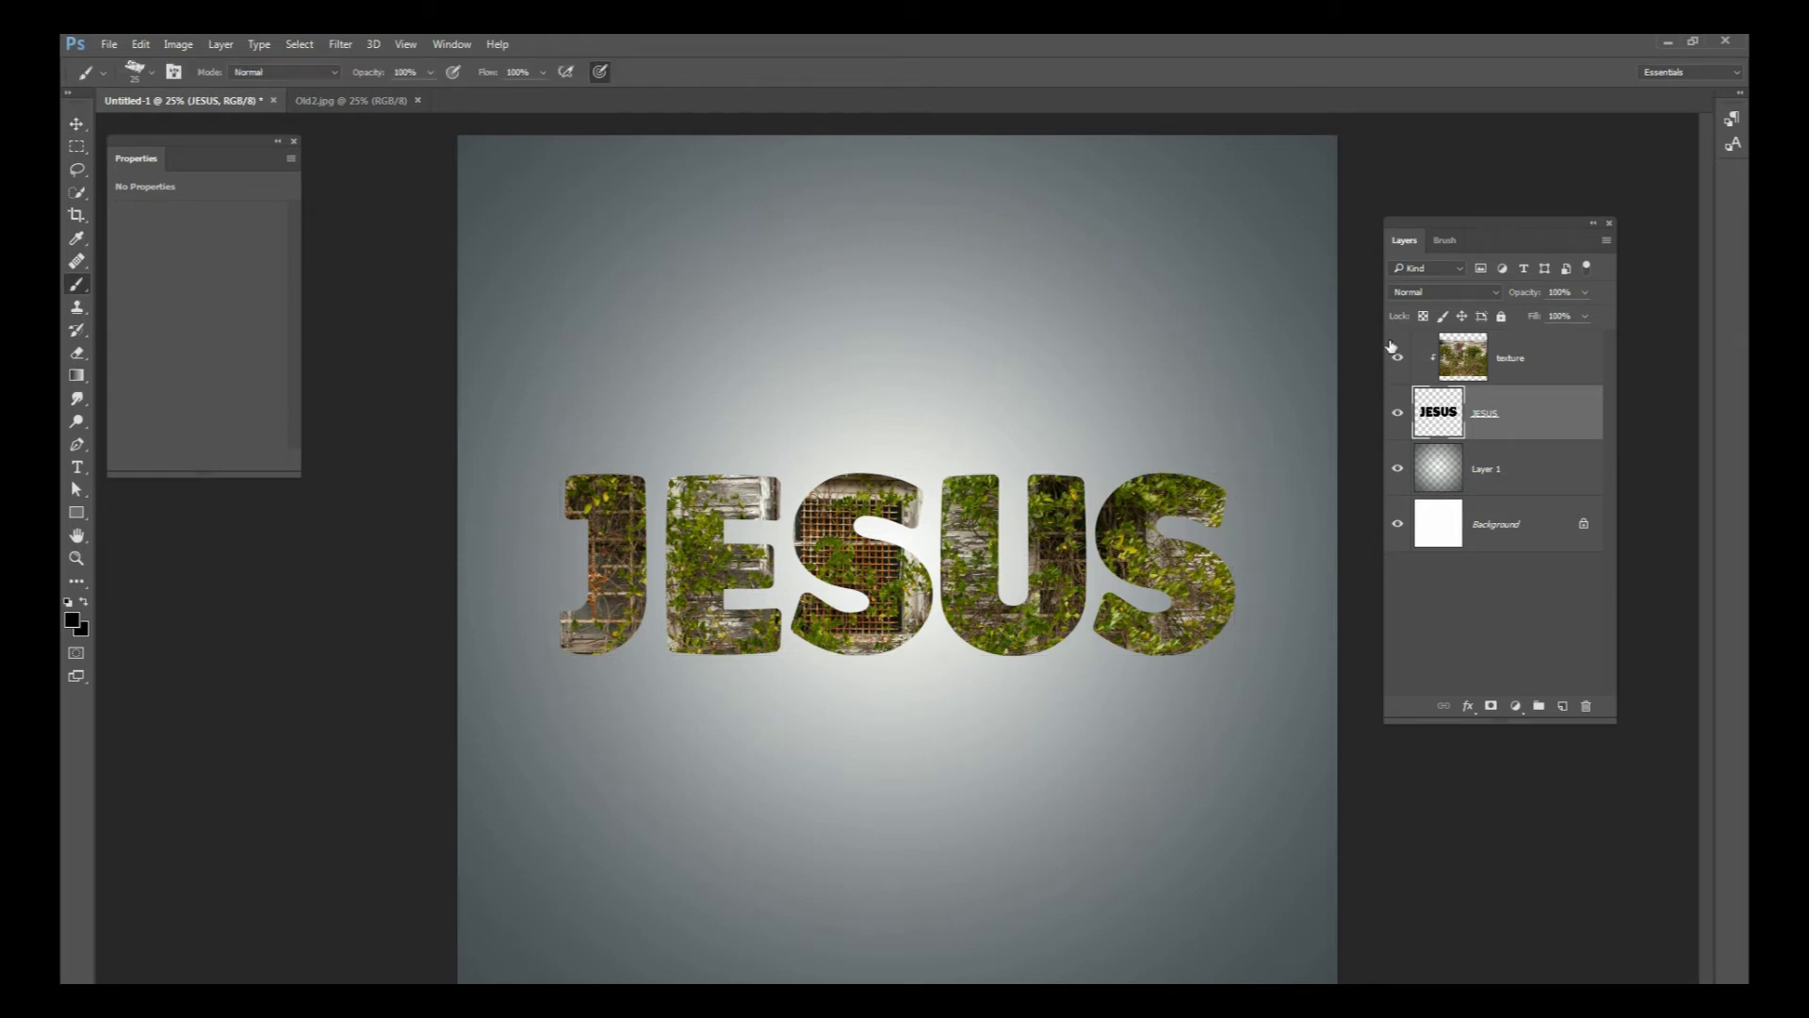
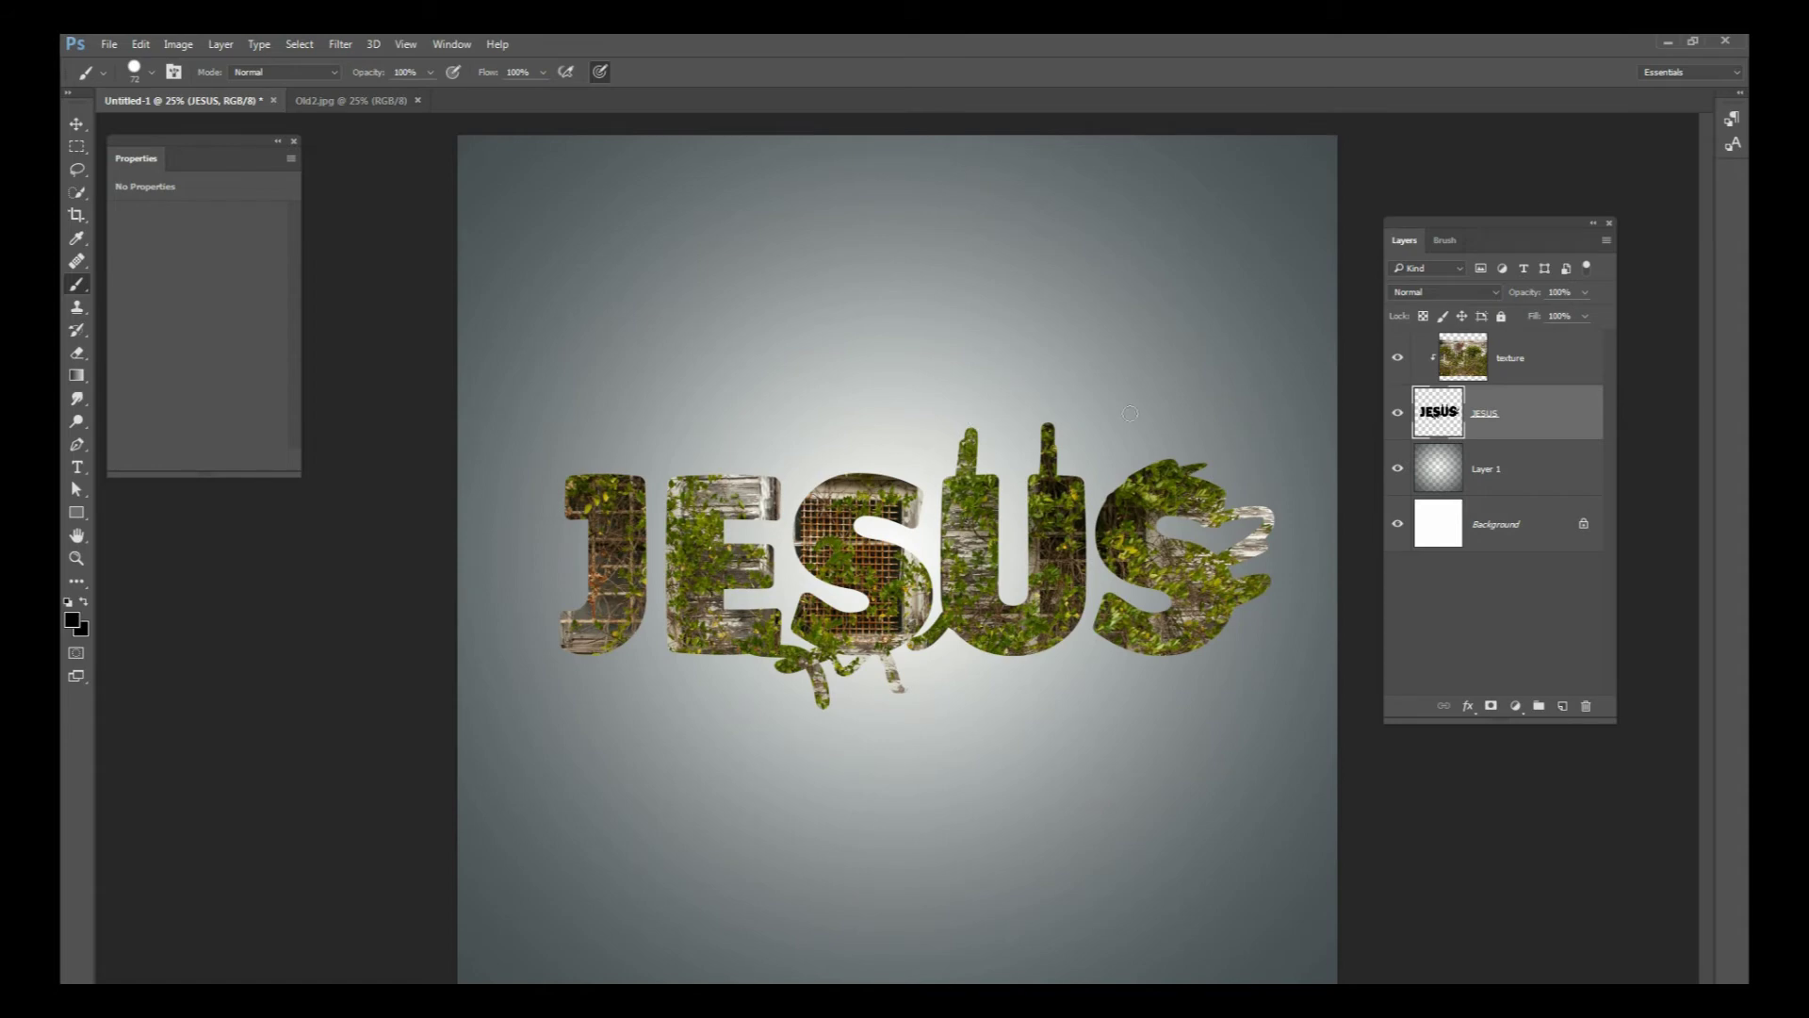
Step: Undo the trial brush strokes around the letters while the texture layer is briefly hidden, and show the texture again
{"action": "left_click", "coordinate": [1397, 358]}
{"action": "key", "text": "ctrl+alt+z"}
{"action": "key", "text": "ctrl+alt+z"}
{"action": "key", "text": "ctrl+alt+z"}
{"action": "key", "text": "ctrl+alt+z"}
{"action": "key", "text": "ctrl+alt+z"}
{"action": "key", "text": "ctrl+alt+z"}
{"action": "key", "text": "ctrl+alt+z"}
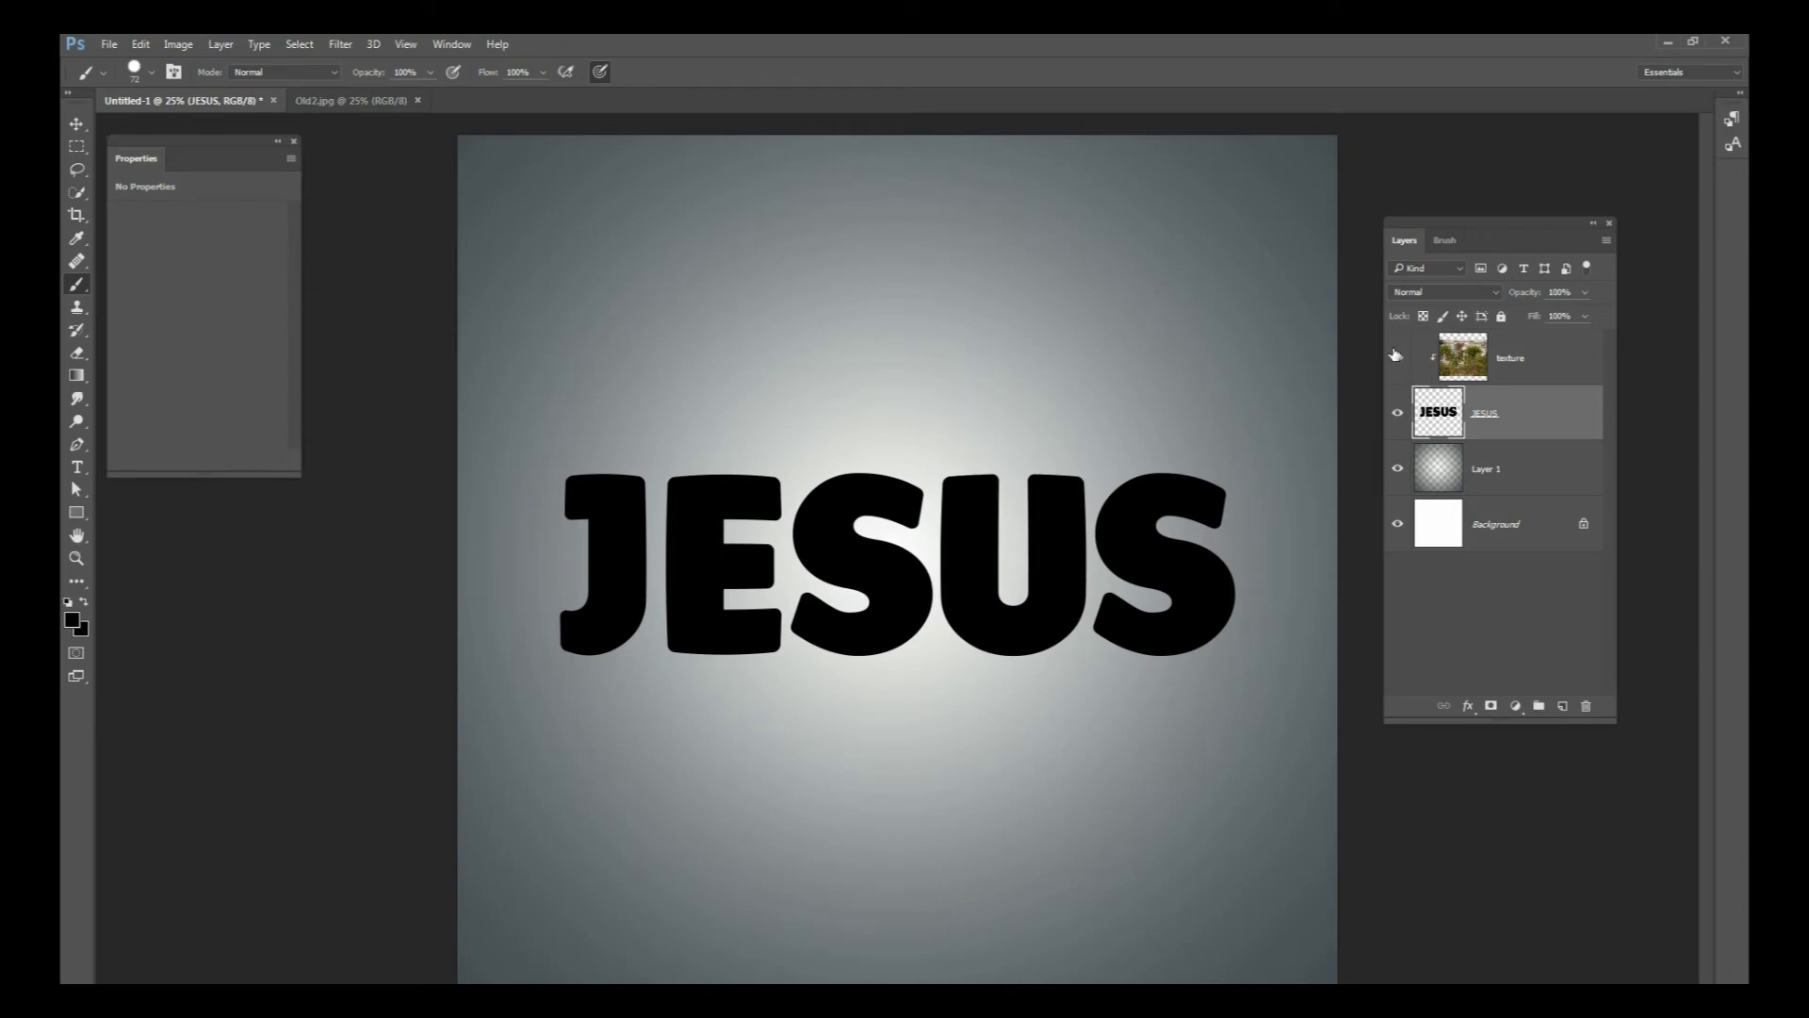
{"action": "left_click", "coordinate": [1394, 355]}
Step: Choose the 25 px rough-edged brush preset for the JESUS layer and reduce its size to 17 px
{"action": "key", "text": "ctrl+plus"}
{"action": "key", "text": "ctrl+plus"}
{"action": "key", "text": "ctrl+plus"}
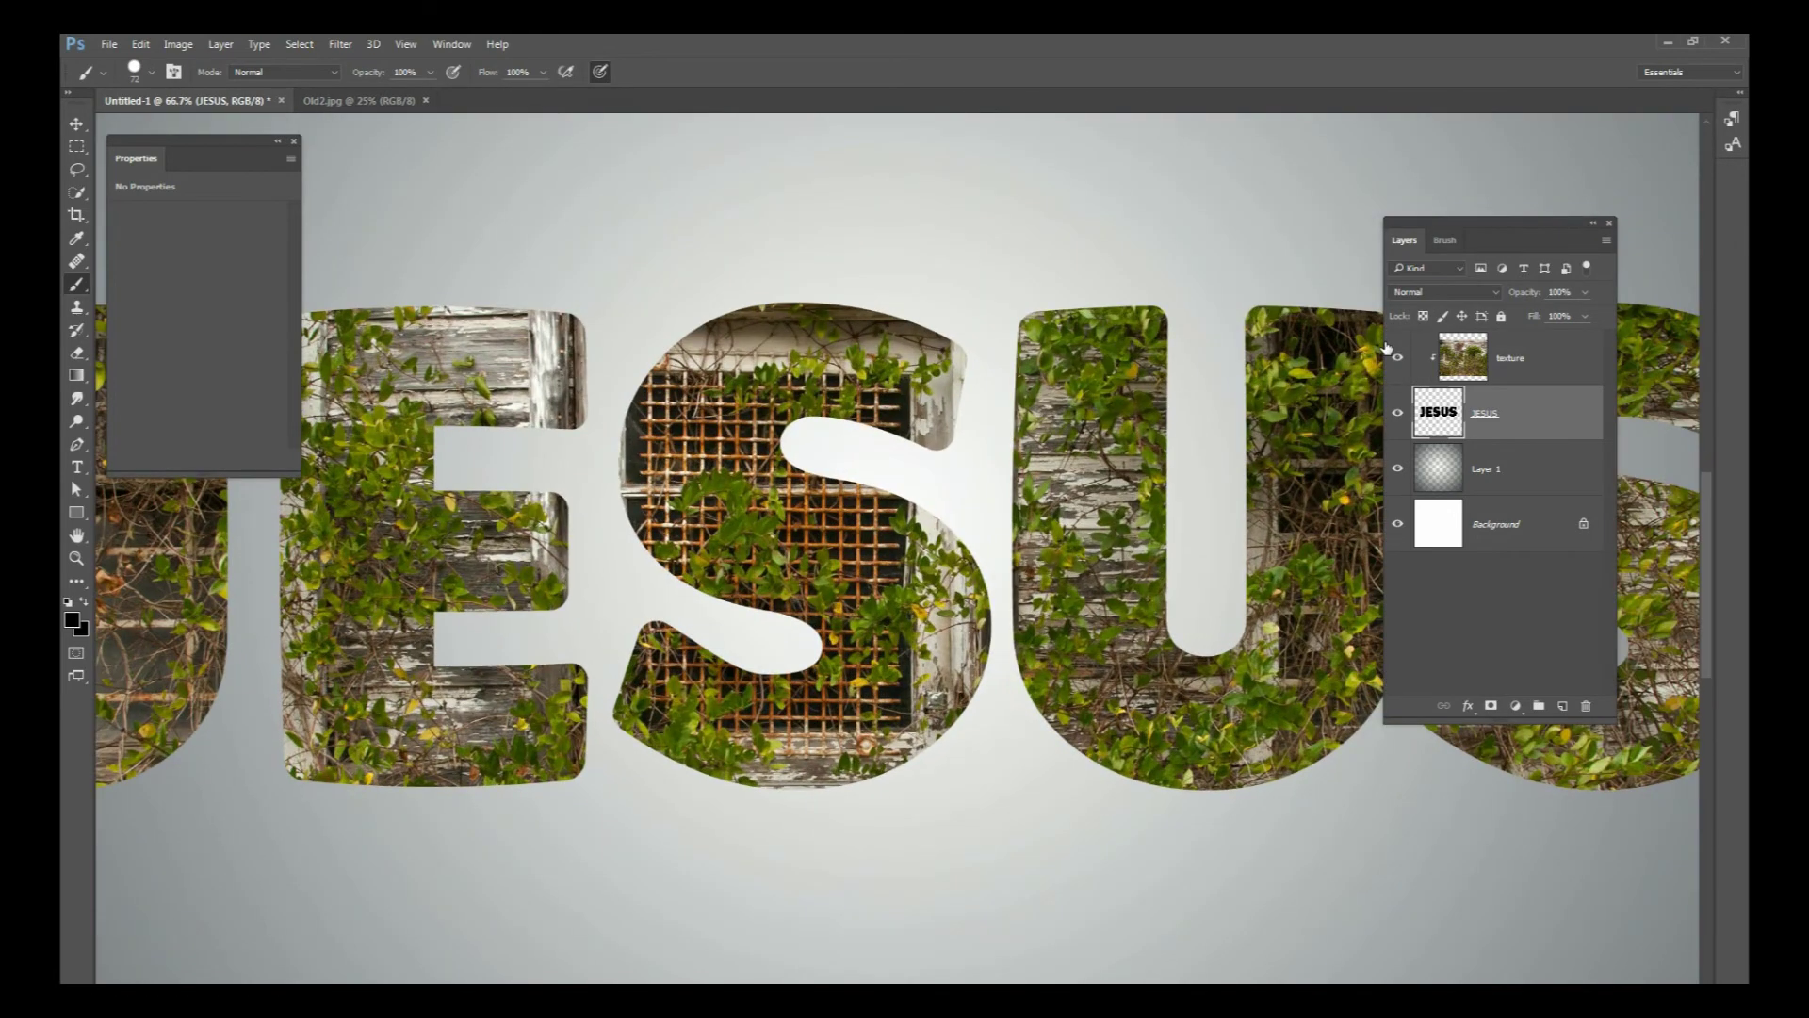
{"action": "right_click", "coordinate": [967, 376]}
{"action": "left_click", "coordinate": [1022, 486]}
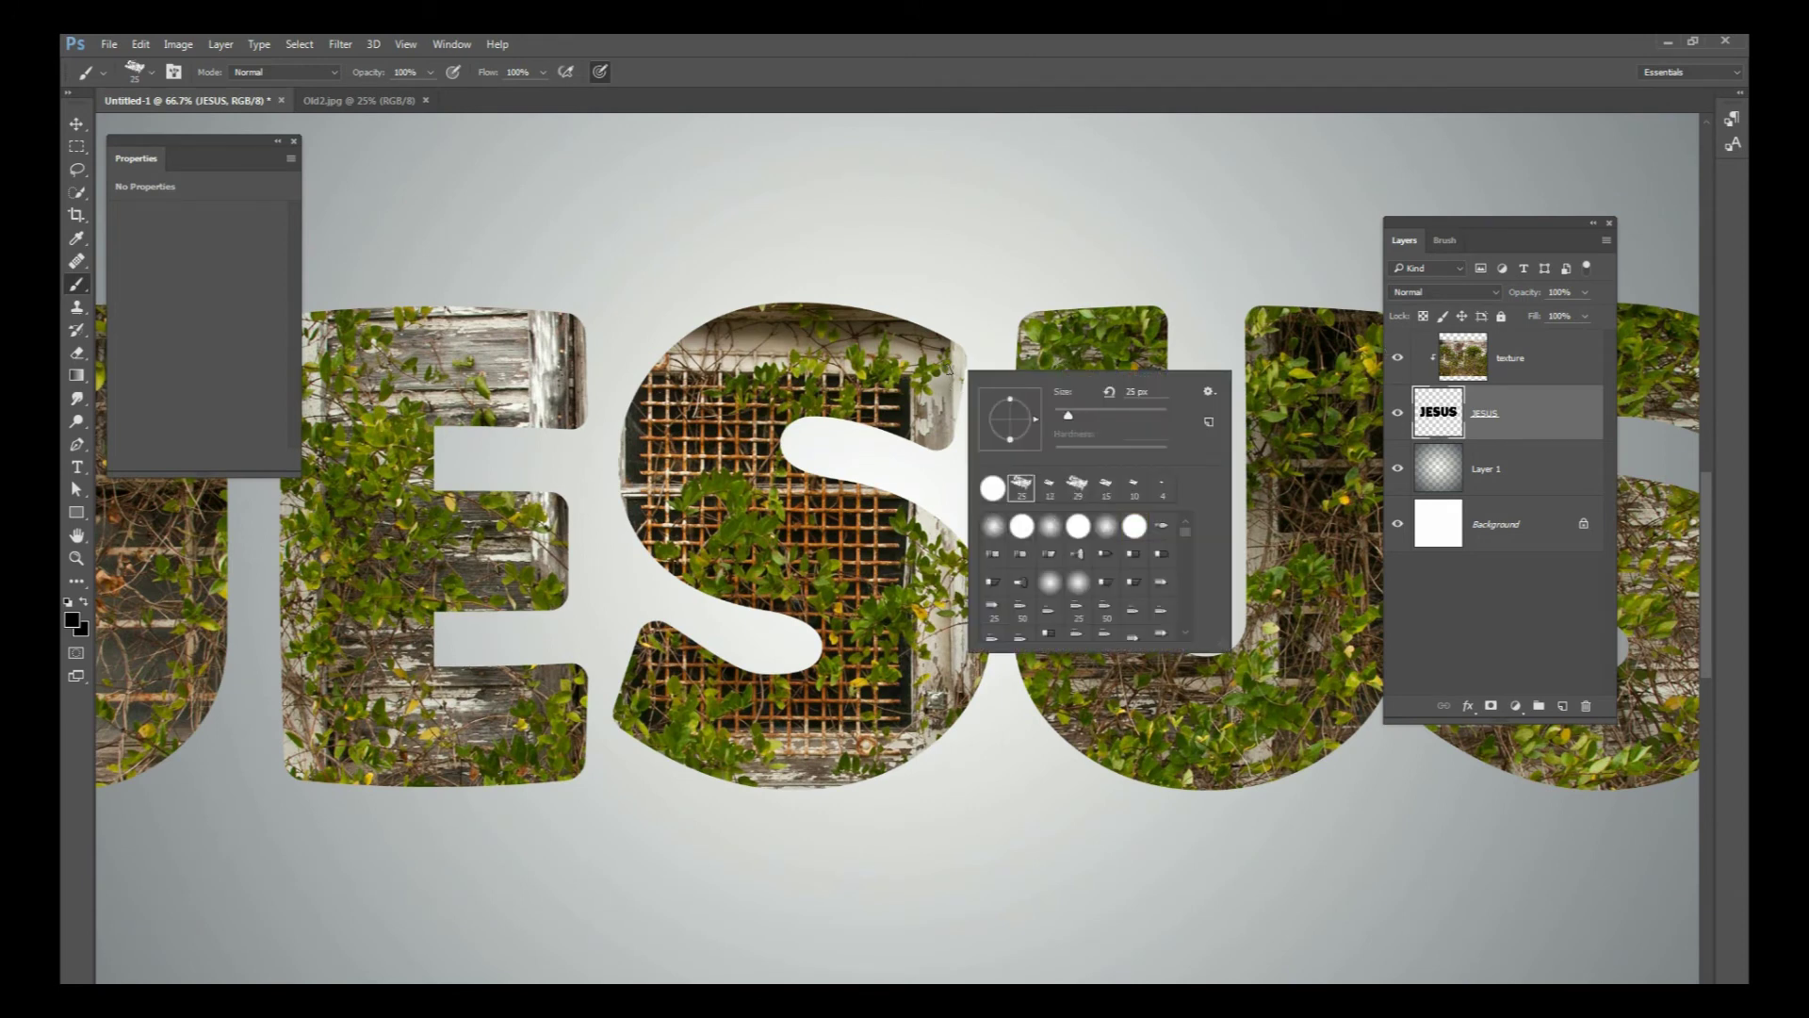
{"action": "left_click_drag", "start_coordinate": [1067, 415], "coordinate": [1072, 419]}
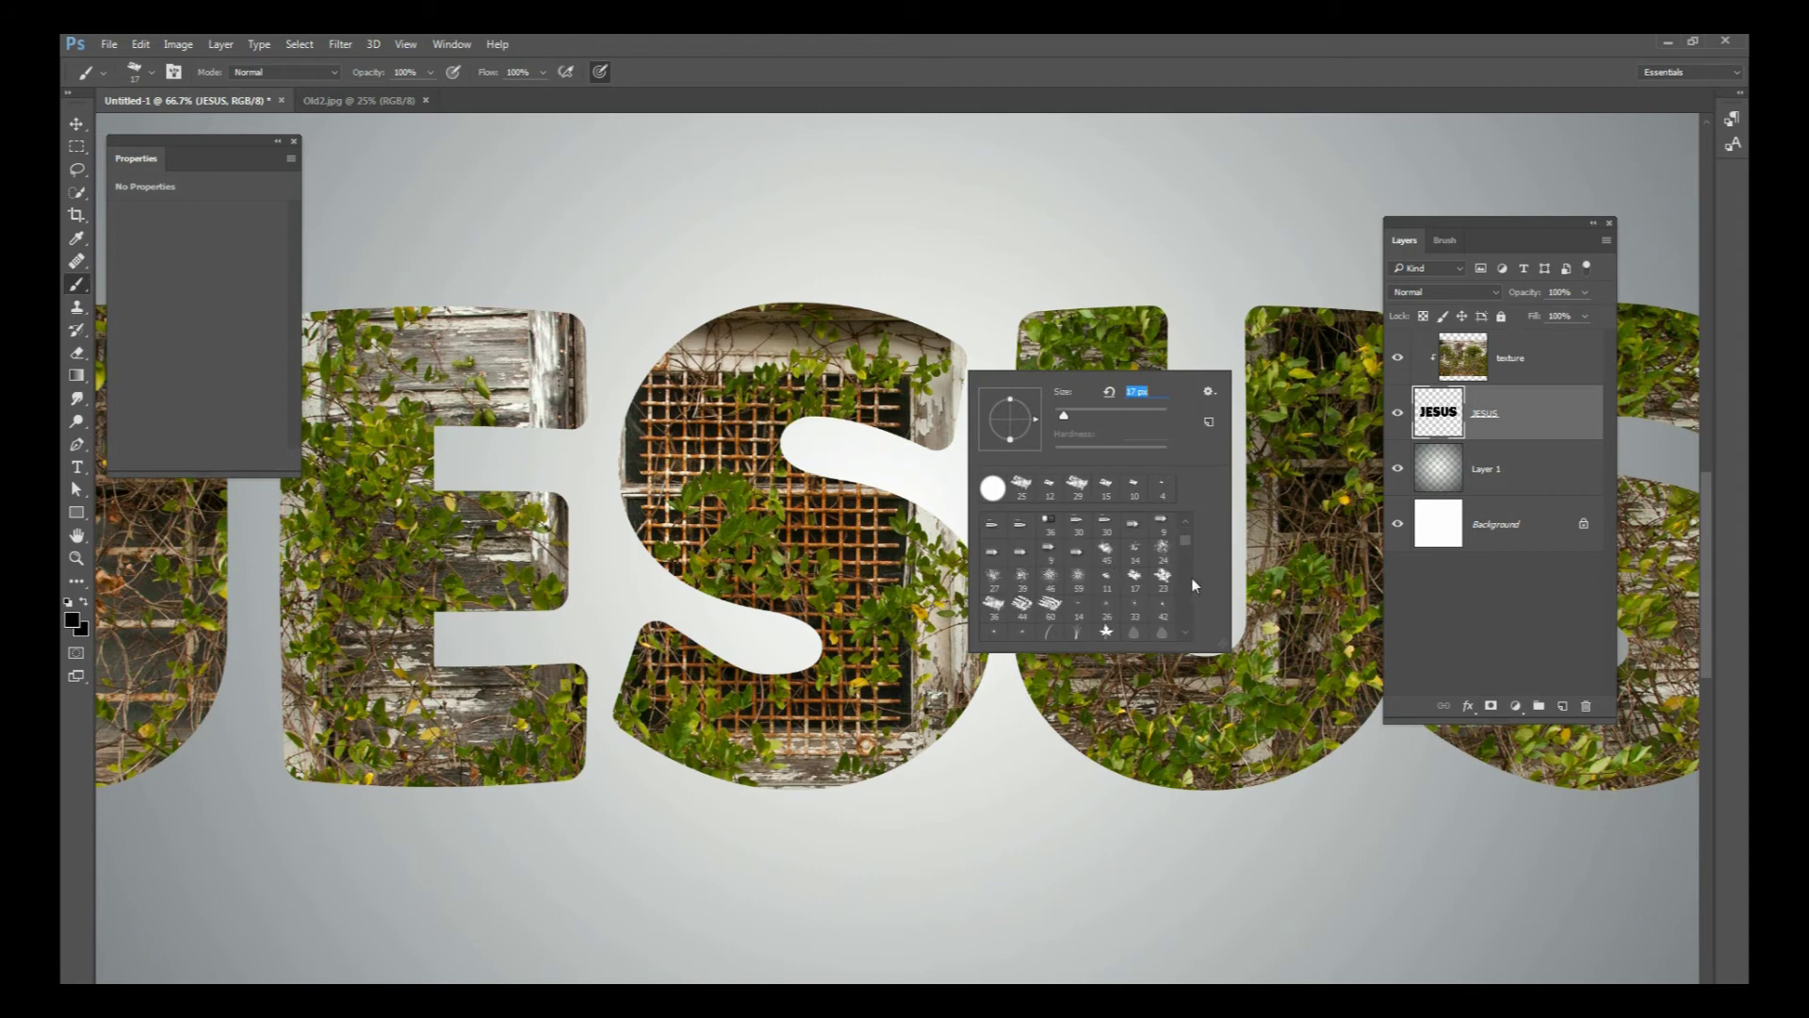
{"action": "scroll", "coordinate": [1186, 565], "scroll_direction": "down", "scroll_amount": 5}
{"action": "scroll", "coordinate": [1184, 543], "scroll_direction": "down", "scroll_amount": 5}
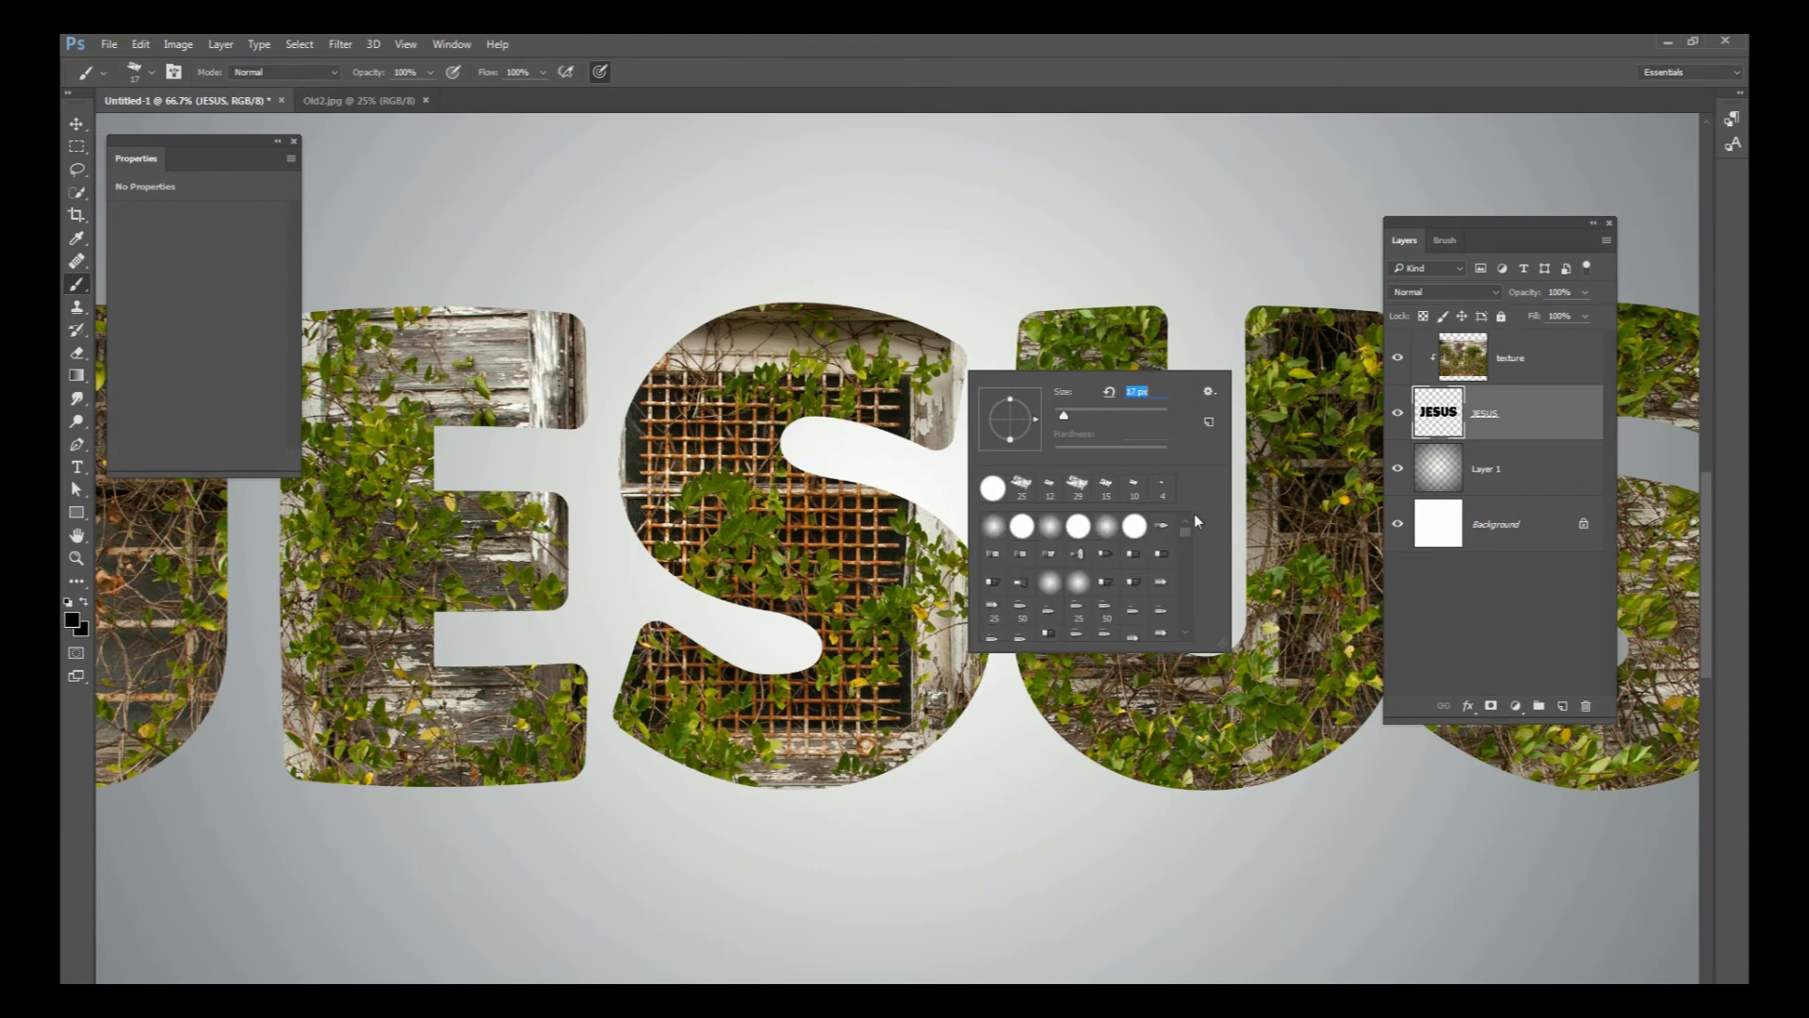
{"action": "left_click", "coordinate": [1028, 69]}
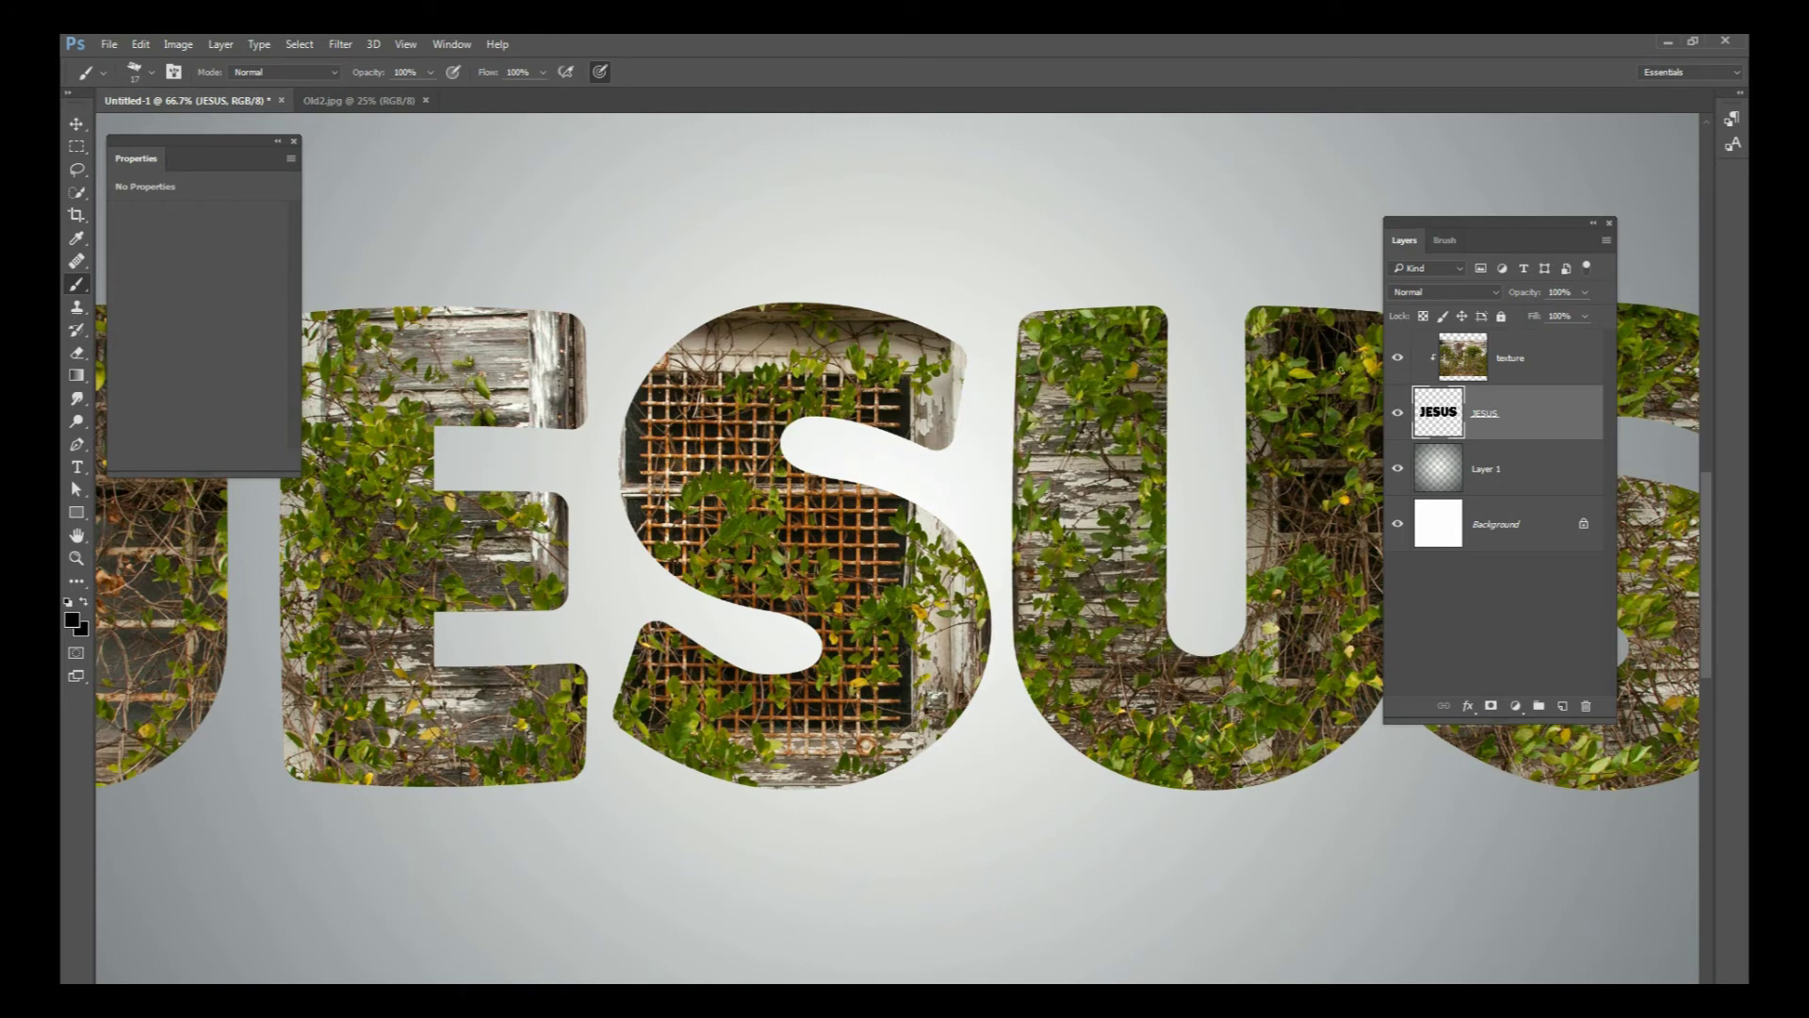
Step: Paint a leafy ragged edge on the U's first stem top and a thin branch linking the middle S to the U
{"action": "mouse_move", "coordinate": [1052, 311]}
{"action": "left_mouse_down"}
{"action": "mouse_move", "coordinate": [1138, 300]}
{"action": "mouse_move", "coordinate": [1159, 311]}
{"action": "mouse_move", "coordinate": [1148, 326]}
{"action": "mouse_move", "coordinate": [1166, 318]}
{"action": "mouse_move", "coordinate": [1145, 439]}
{"action": "left_mouse_up"}
{"action": "right_click", "coordinate": [1186, 442]}
{"action": "left_click", "coordinate": [1135, 445]}
{"action": "mouse_move", "coordinate": [973, 563]}
{"action": "left_mouse_down"}
{"action": "mouse_move", "coordinate": [1009, 525]}
{"action": "mouse_move", "coordinate": [984, 554]}
{"action": "left_mouse_up"}
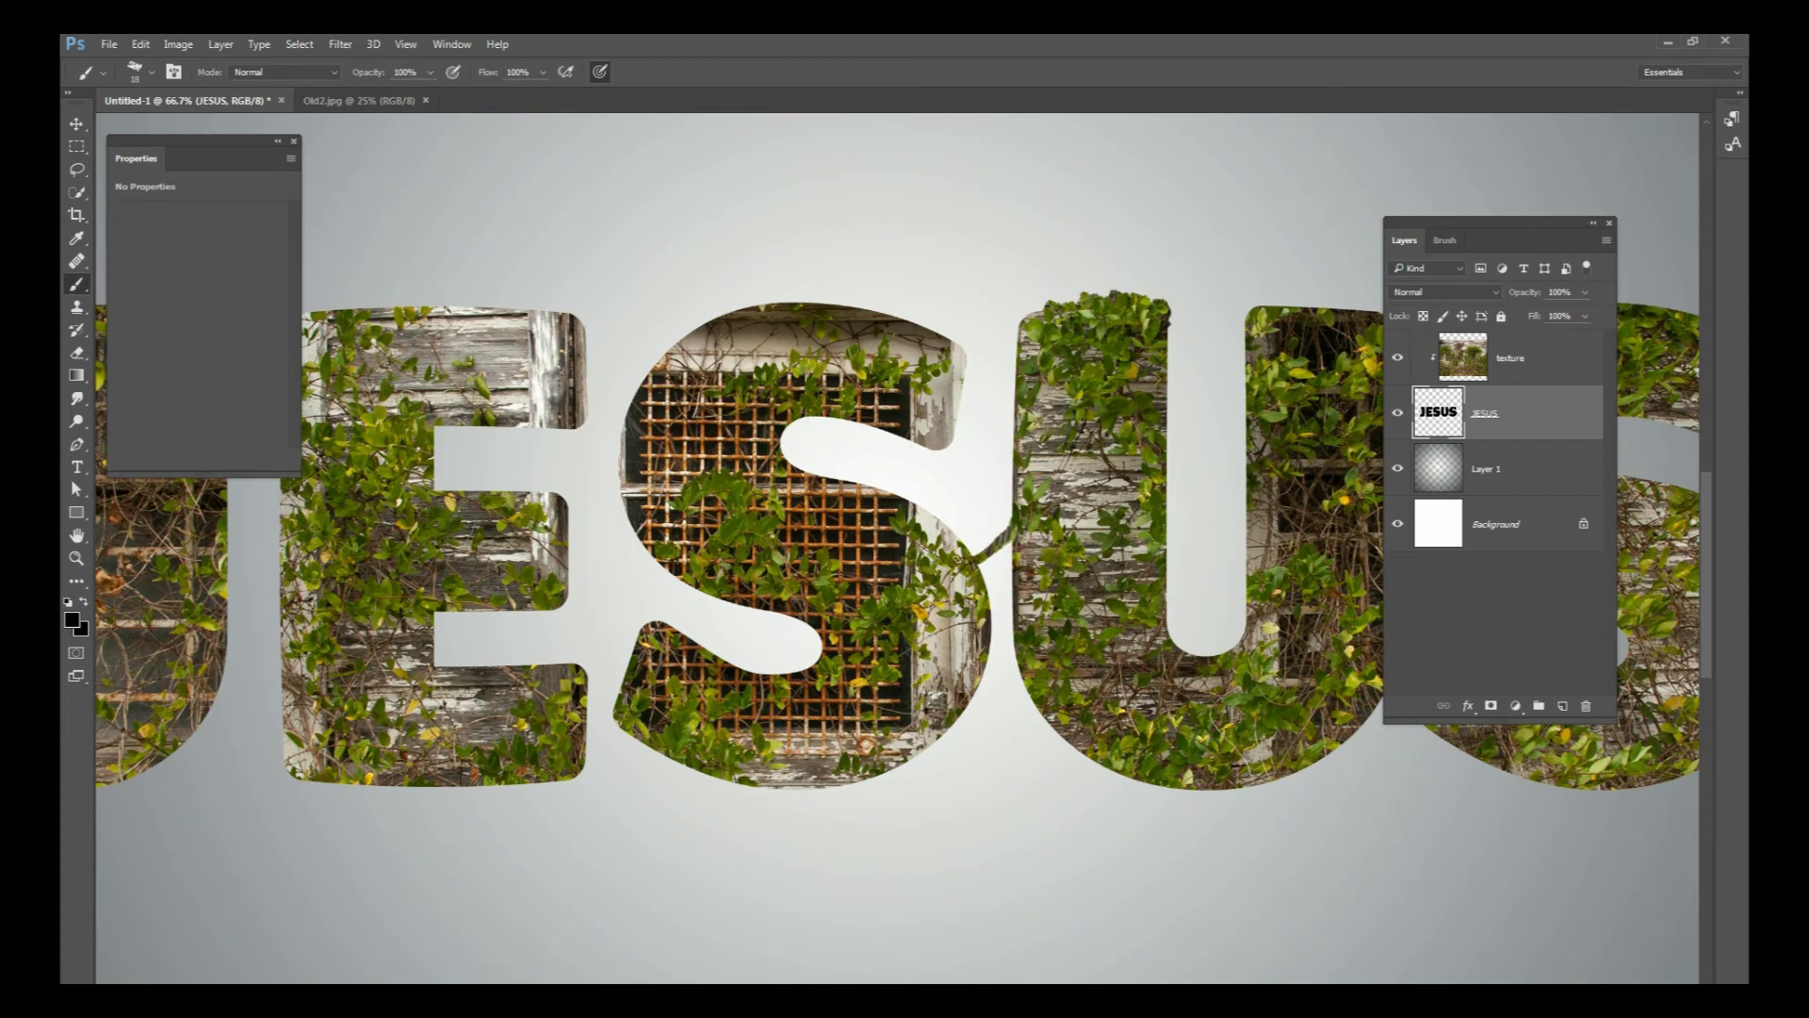
{"action": "key", "text": "ctrl+minus"}
{"action": "key", "text": "ctrl+minus"}
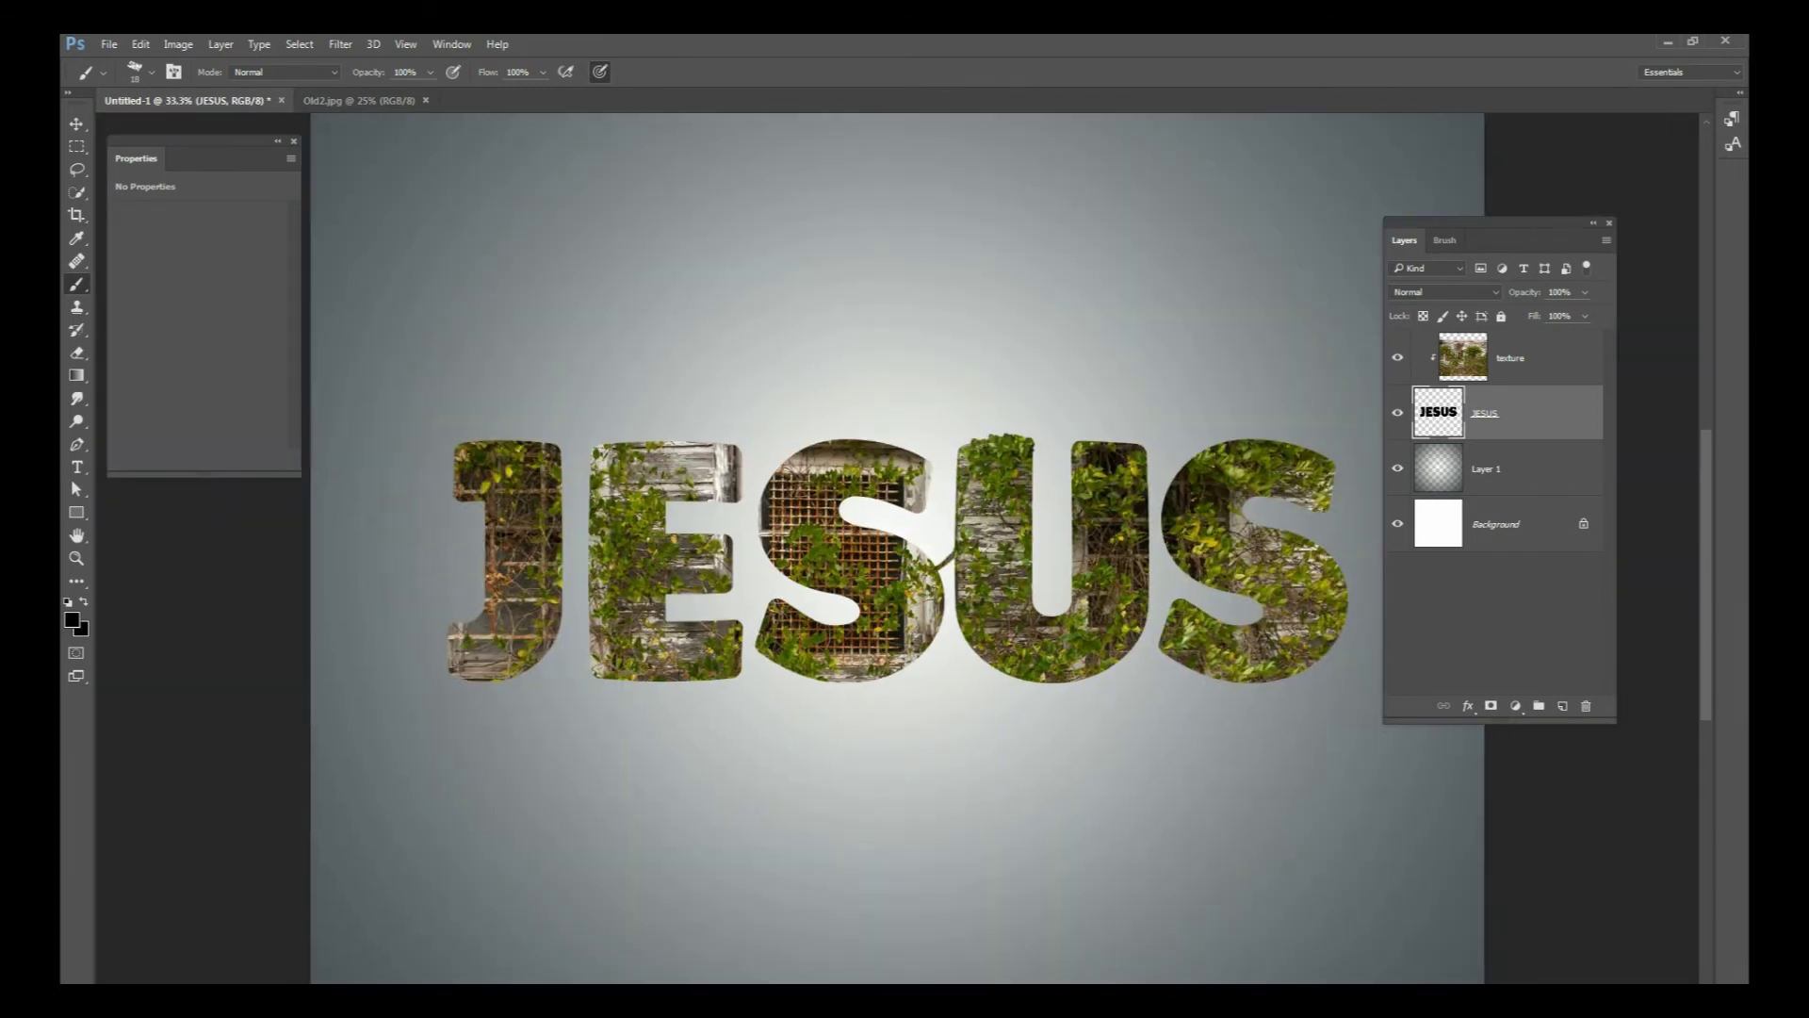
Step: Paint thin vines inside the U's opening and between the U and the final S with a 14 px brush
{"action": "right_click", "coordinate": [1166, 332]}
{"action": "left_click_drag", "start_coordinate": [1273, 379], "coordinate": [1269, 379]}
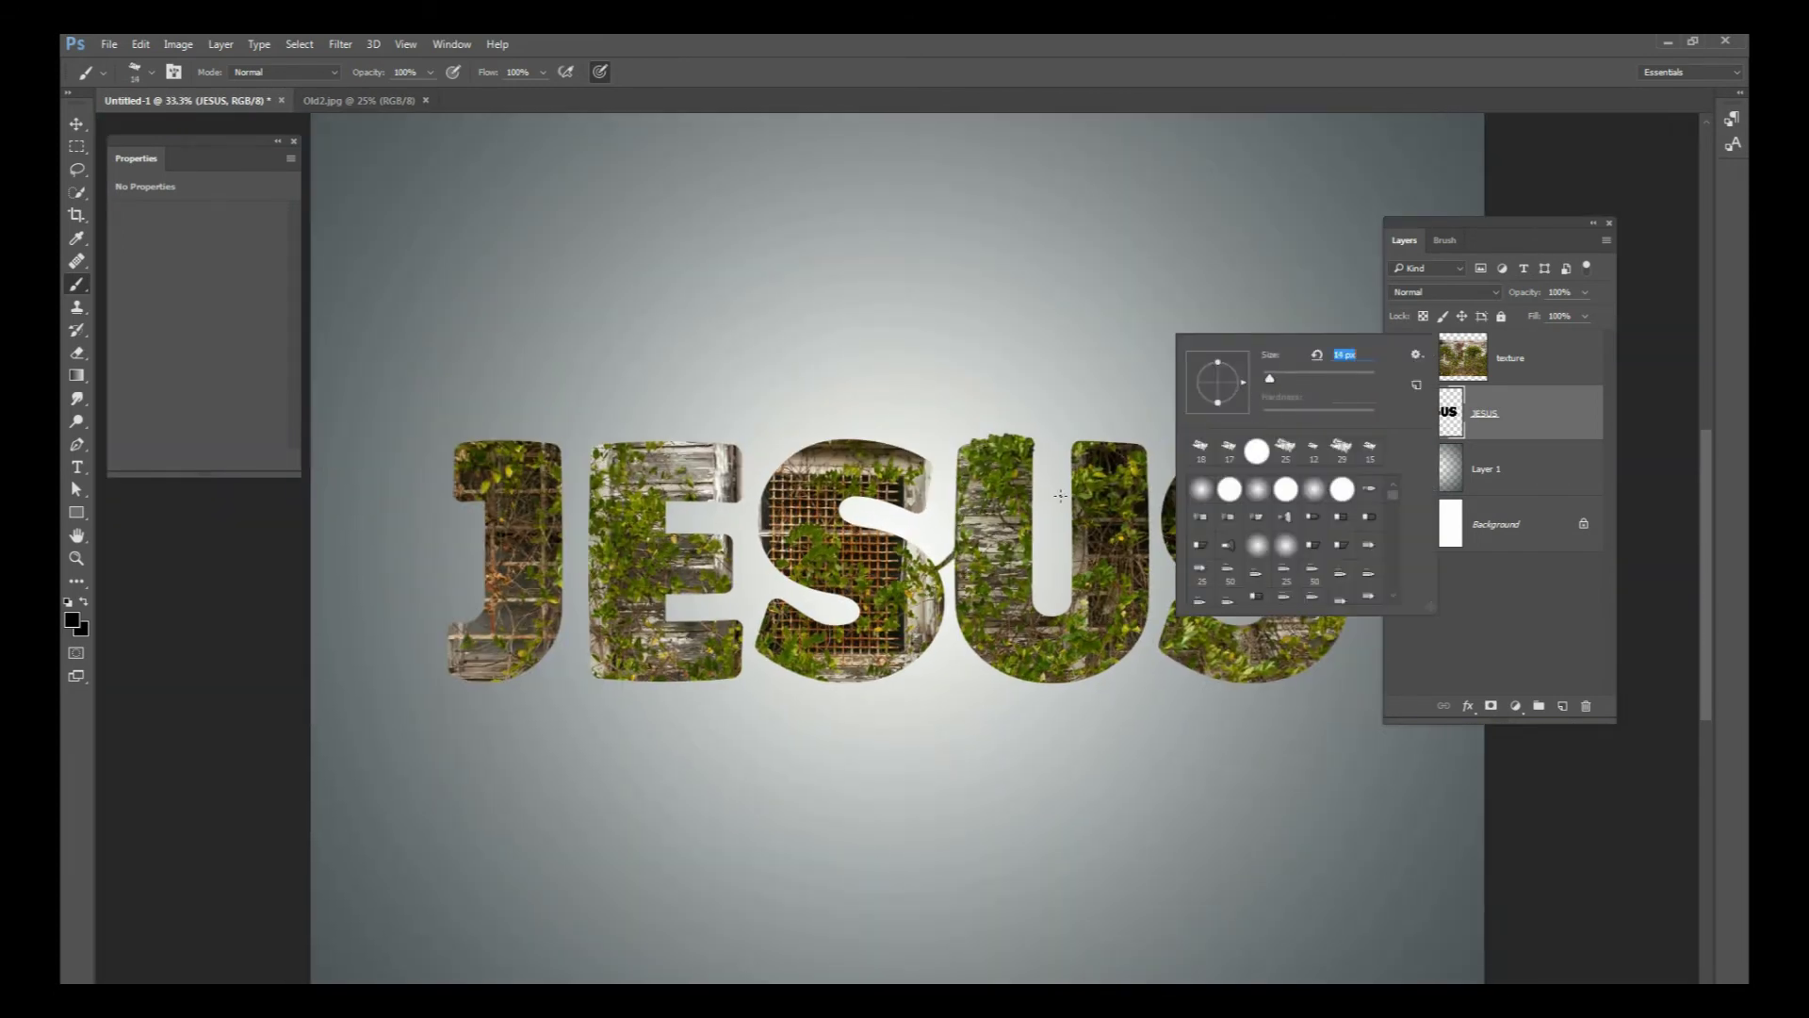
{"action": "left_click_drag", "start_coordinate": [1034, 490], "coordinate": [1064, 539]}
{"action": "key", "text": "ctrl+z"}
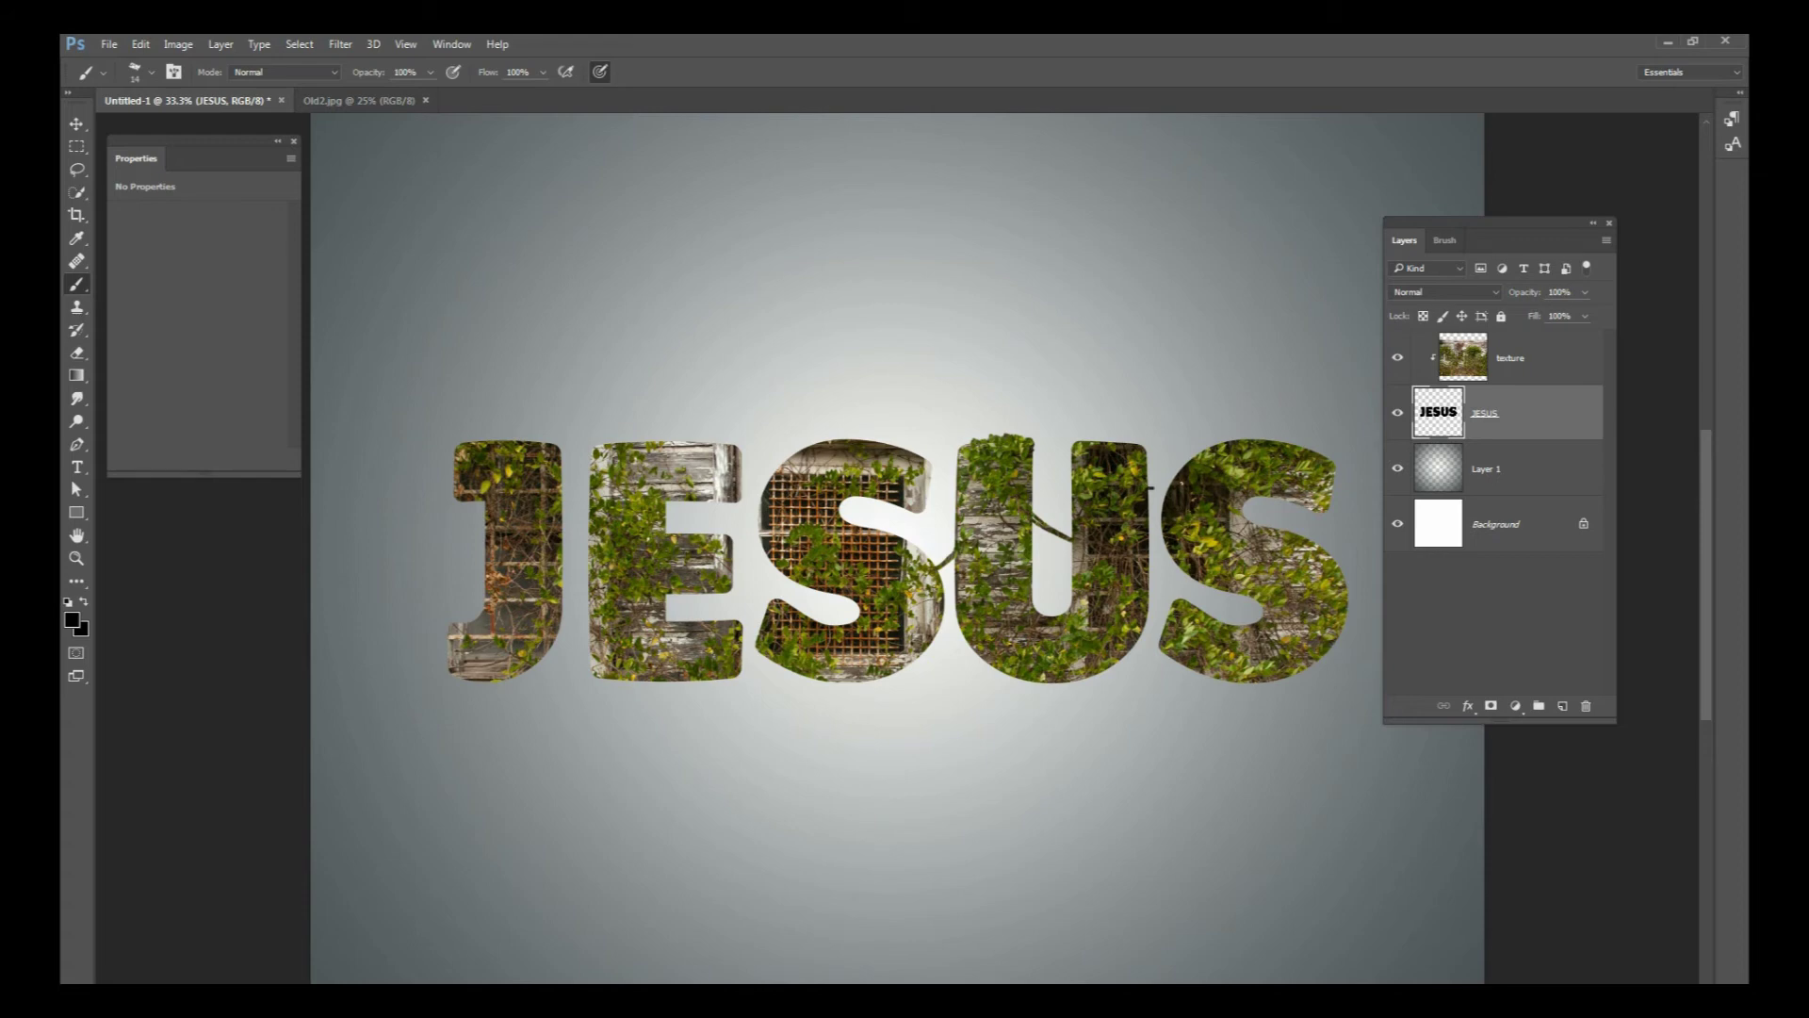
{"action": "key", "text": "ctrl+z"}
{"action": "left_click_drag", "start_coordinate": [1149, 494], "coordinate": [1178, 487]}
Step: Paint leafy tufts along the tops of the final S and the U's second stem, finishing with an 18 px brush
{"action": "left_click_drag", "start_coordinate": [1196, 554], "coordinate": [1040, 539]}
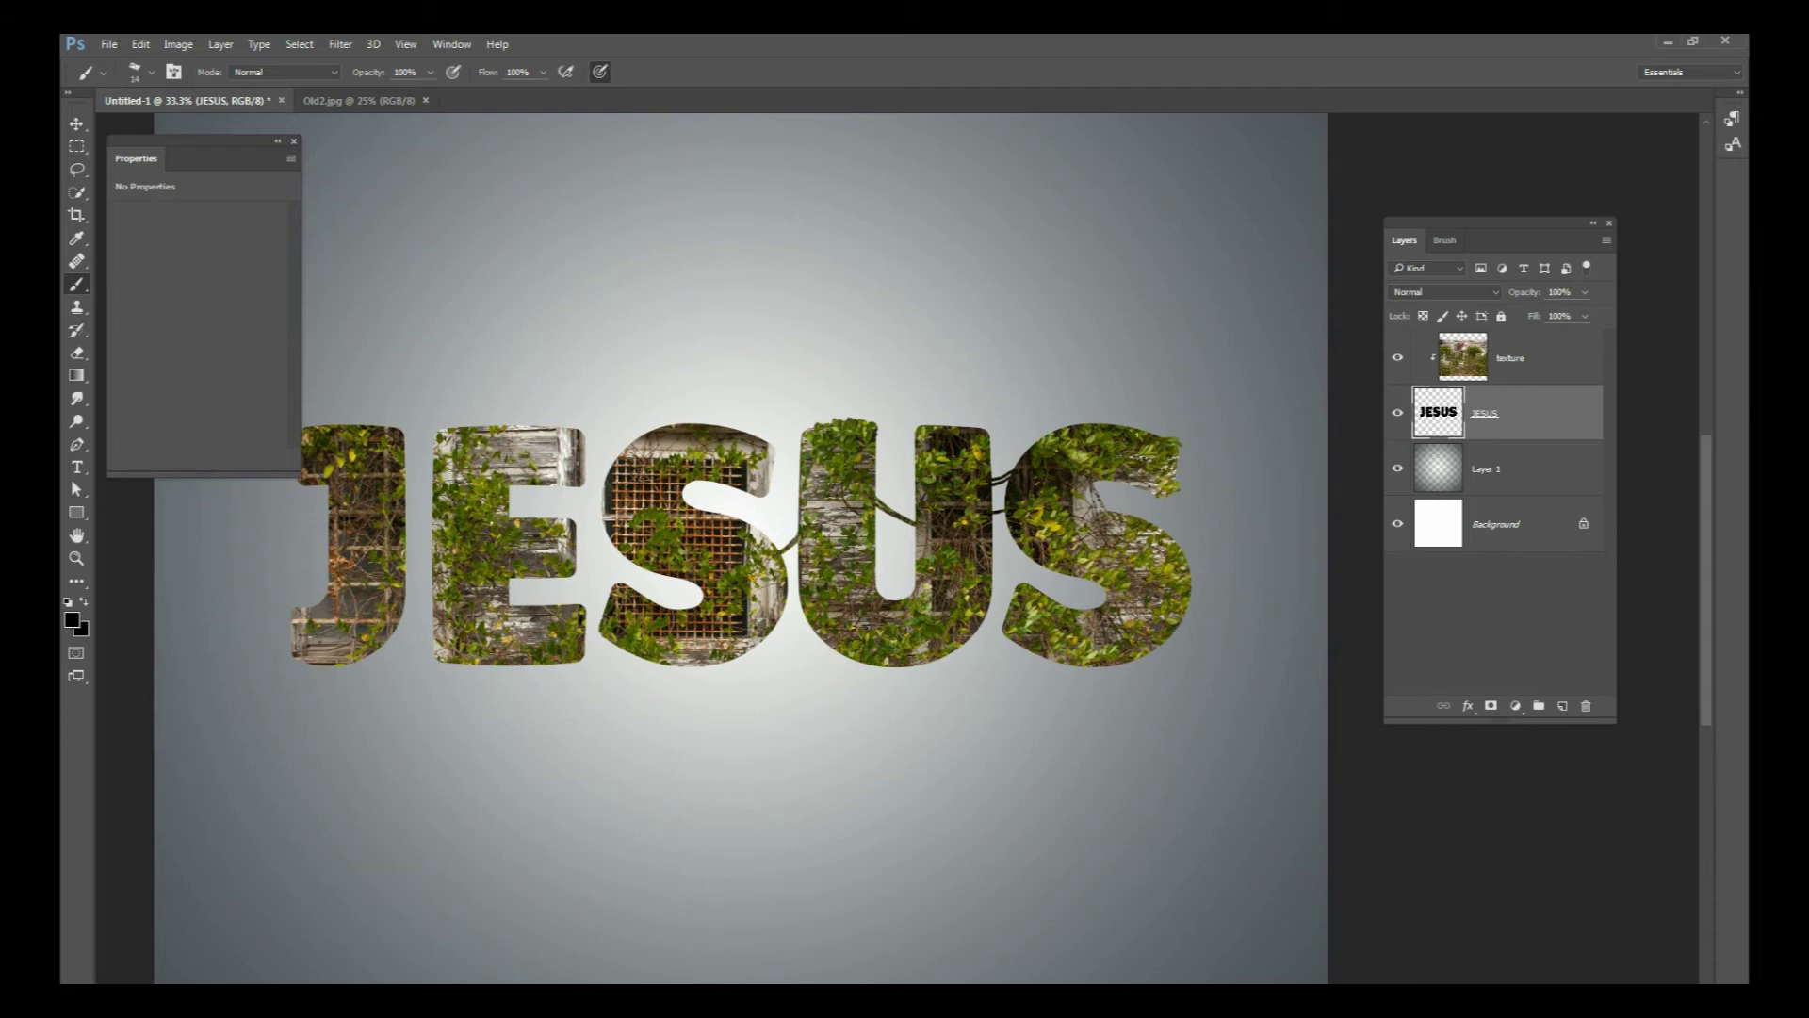
{"action": "left_click_drag", "start_coordinate": [1149, 432], "coordinate": [1114, 424]}
{"action": "right_click", "coordinate": [1113, 424]}
{"action": "left_click_drag", "start_coordinate": [1211, 463], "coordinate": [1213, 462]}
{"action": "left_click", "coordinate": [1091, 425]}
{"action": "left_click", "coordinate": [1088, 423]}
{"action": "left_click_drag", "start_coordinate": [1080, 425], "coordinate": [1058, 433]}
{"action": "left_click", "coordinate": [1045, 431]}
{"action": "left_click", "coordinate": [1034, 440]}
{"action": "left_click", "coordinate": [1117, 422]}
{"action": "right_click", "coordinate": [1276, 489]}
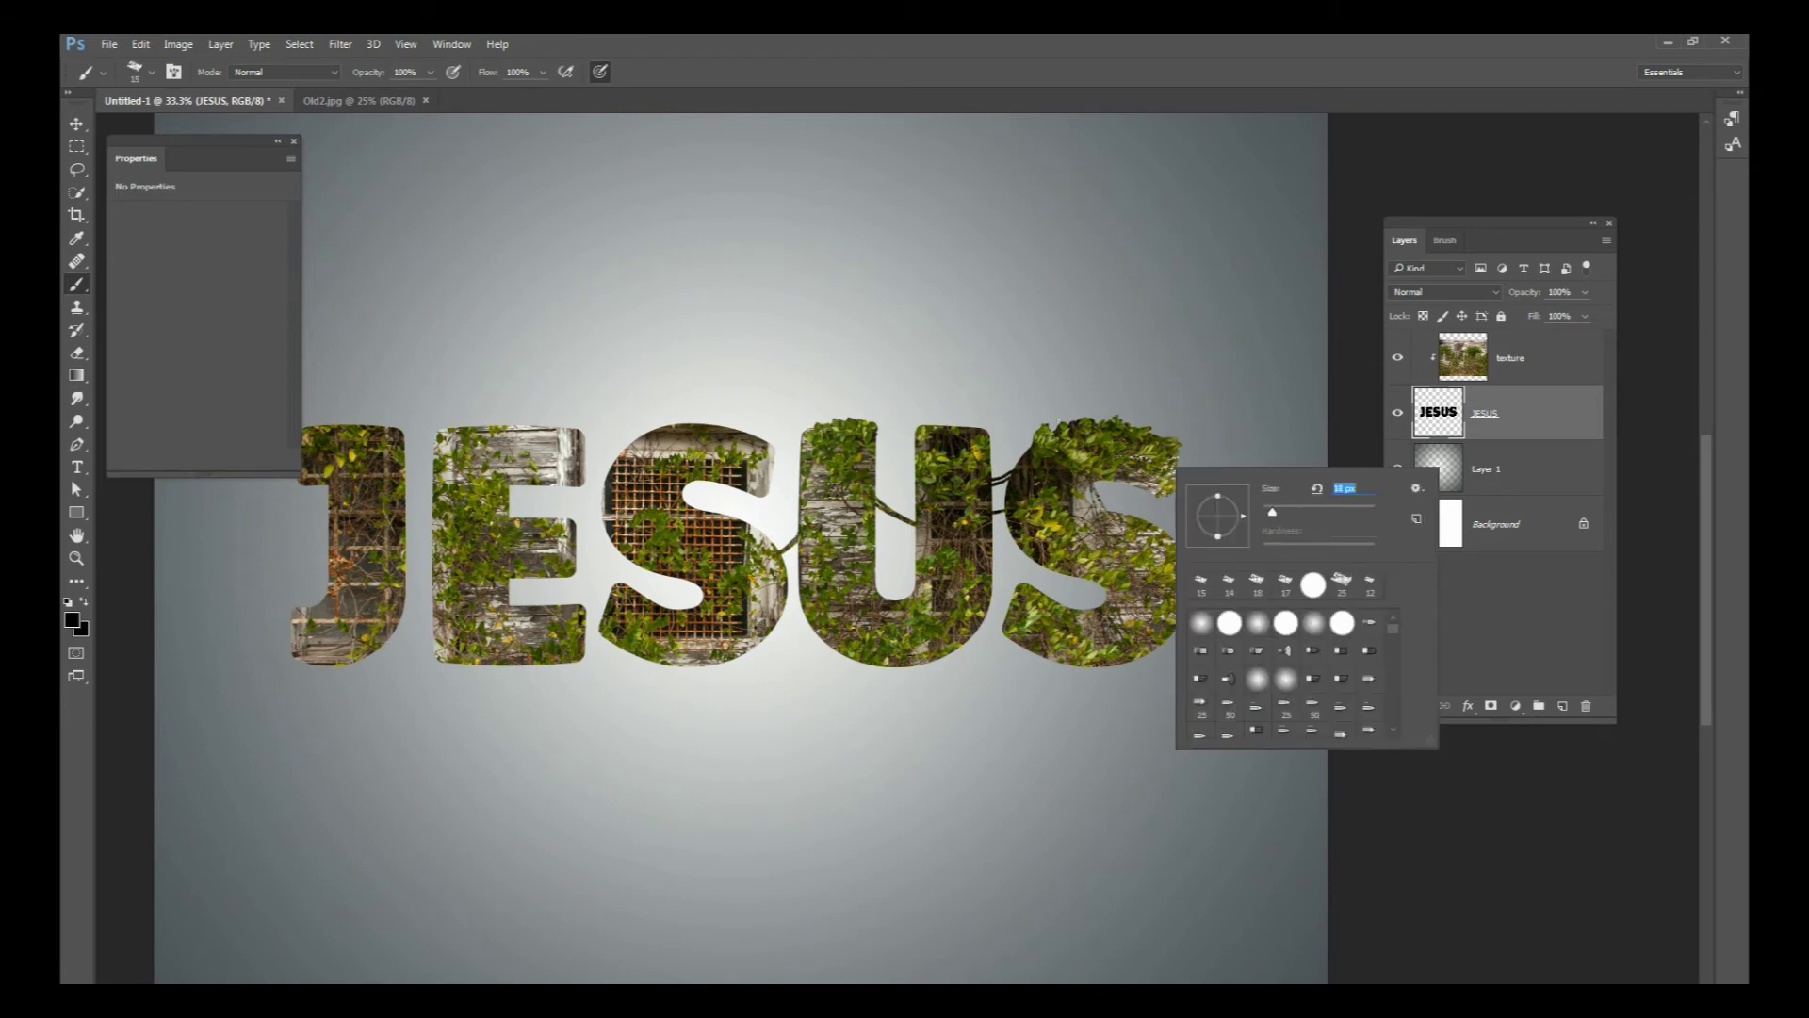
{"action": "key", "text": "Return"}
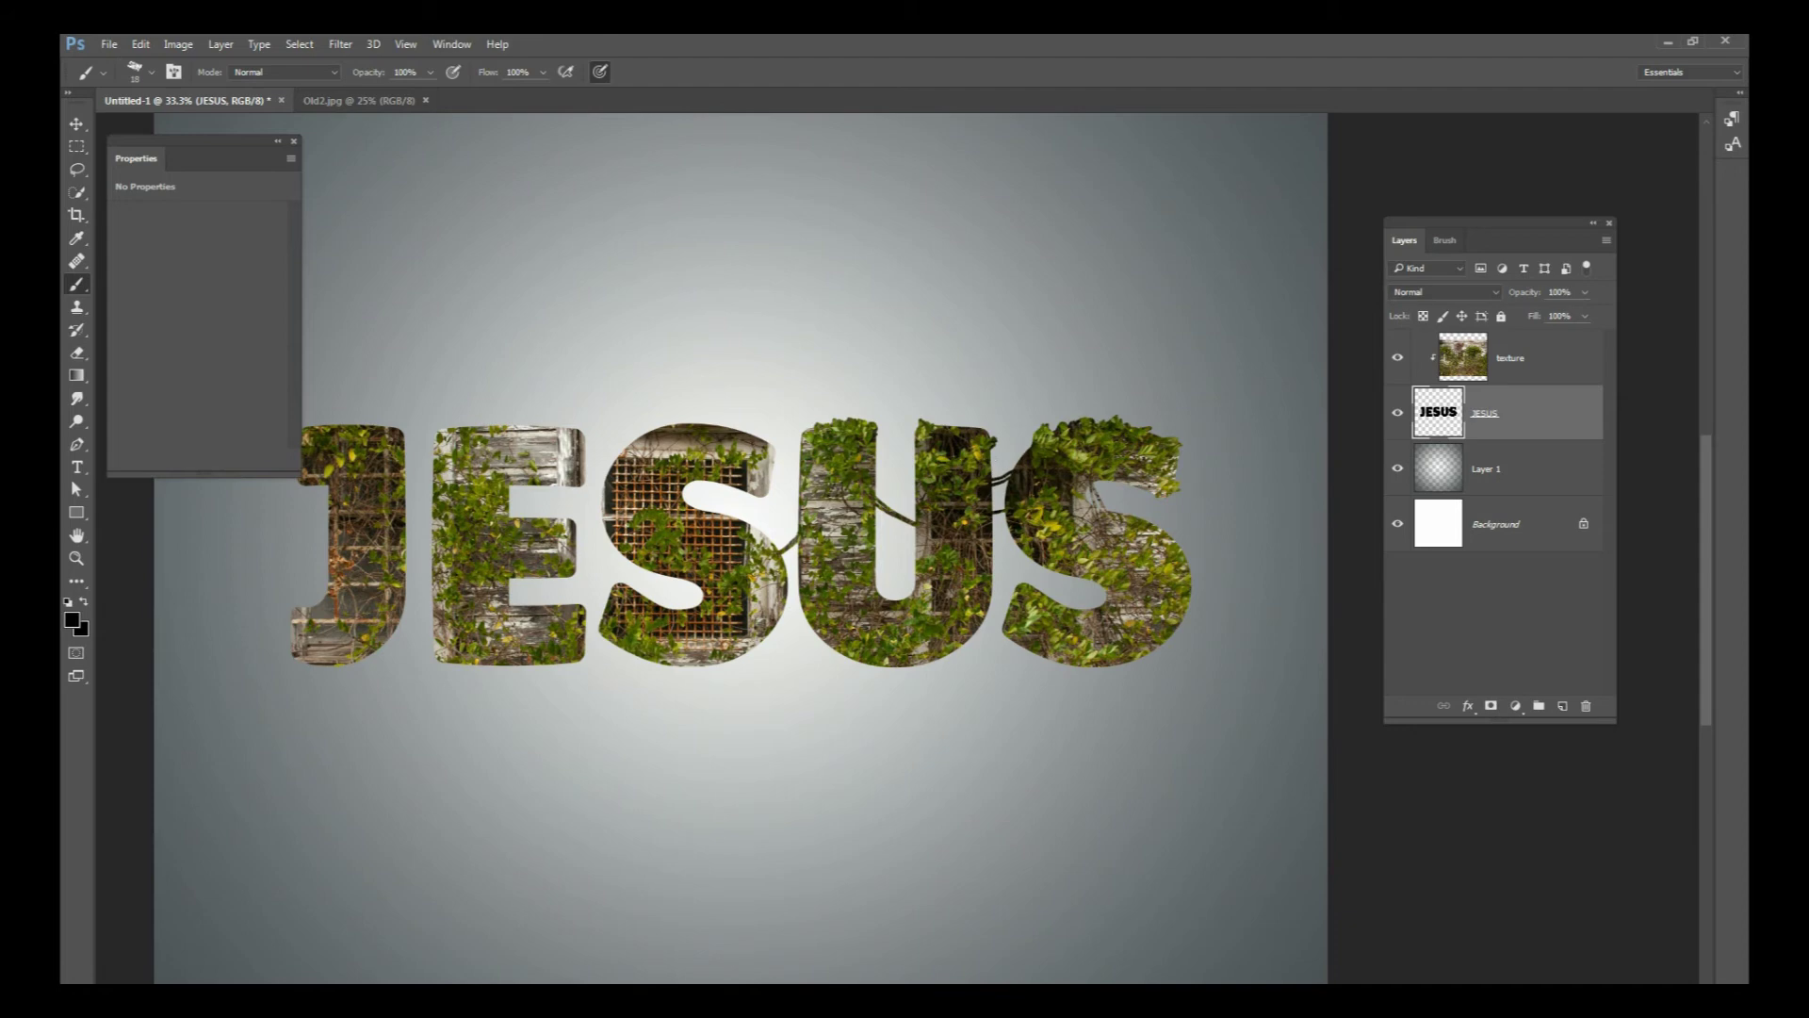
Step: With a 14 px brush, add a small vine inside the final S and roughen the lower edges of the U and final S
{"action": "right_click", "coordinate": [1195, 534]}
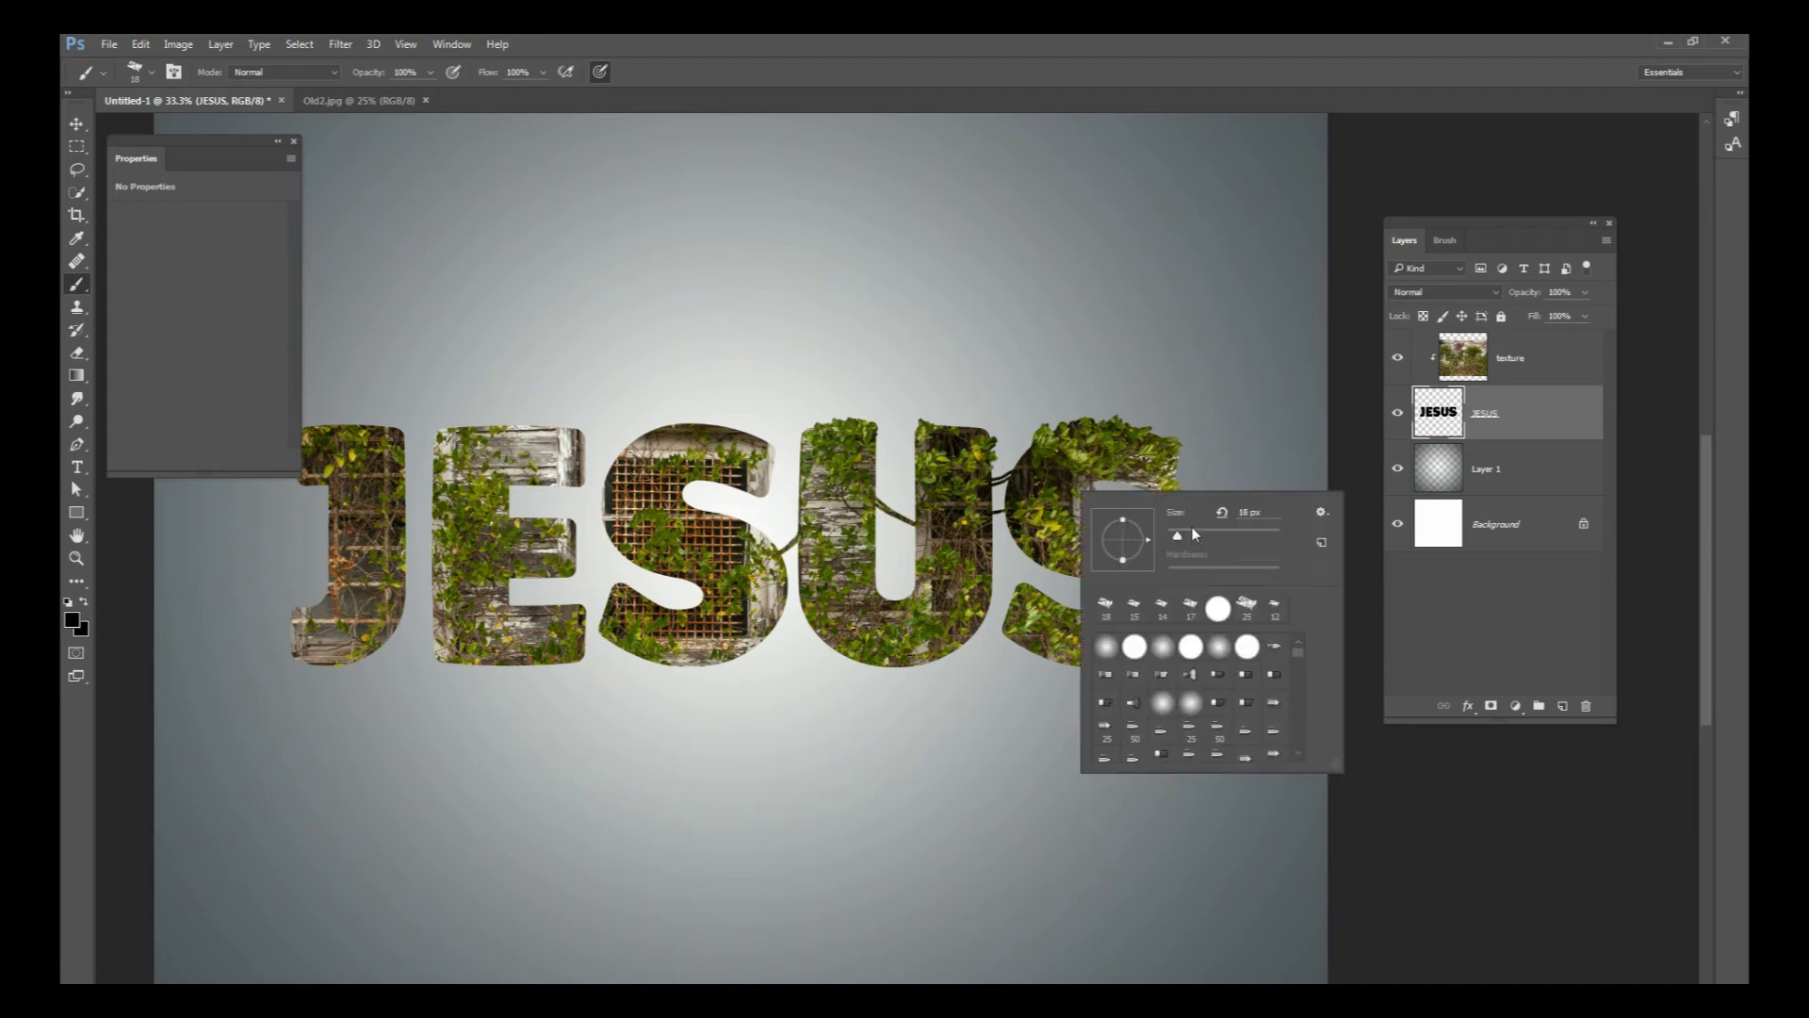
{"action": "left_click_drag", "start_coordinate": [1177, 539], "coordinate": [1174, 539]}
{"action": "key", "text": "Return"}
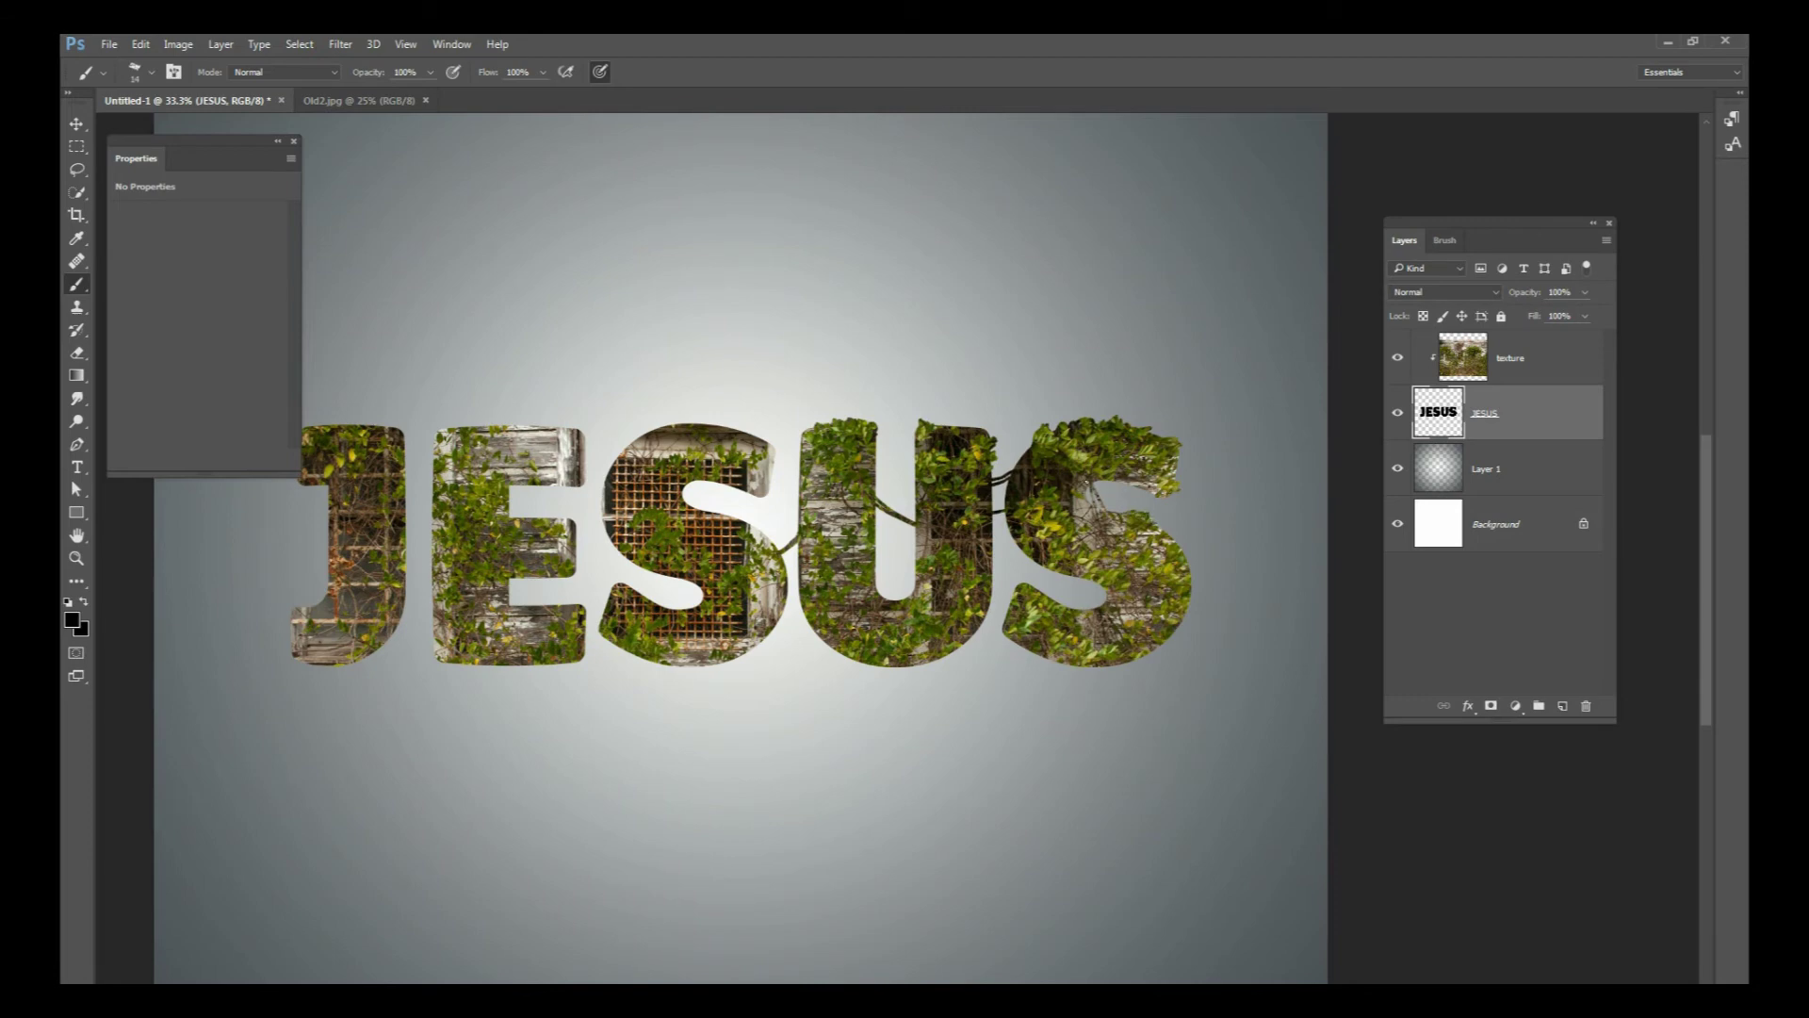
{"action": "mouse_move", "coordinate": [1057, 575]}
{"action": "left_mouse_down"}
{"action": "mouse_move", "coordinate": [1039, 590]}
{"action": "mouse_move", "coordinate": [1064, 577]}
{"action": "left_mouse_up"}
{"action": "mouse_move", "coordinate": [860, 671]}
{"action": "left_mouse_down"}
{"action": "mouse_move", "coordinate": [877, 666]}
{"action": "mouse_move", "coordinate": [849, 661]}
{"action": "left_mouse_up"}
{"action": "mouse_move", "coordinate": [1085, 673]}
{"action": "left_mouse_down"}
{"action": "mouse_move", "coordinate": [1071, 669]}
{"action": "mouse_move", "coordinate": [1120, 670]}
{"action": "left_mouse_up"}
{"action": "left_click", "coordinate": [1055, 663]}
{"action": "left_click", "coordinate": [1124, 666]}
{"action": "left_click", "coordinate": [1137, 664]}
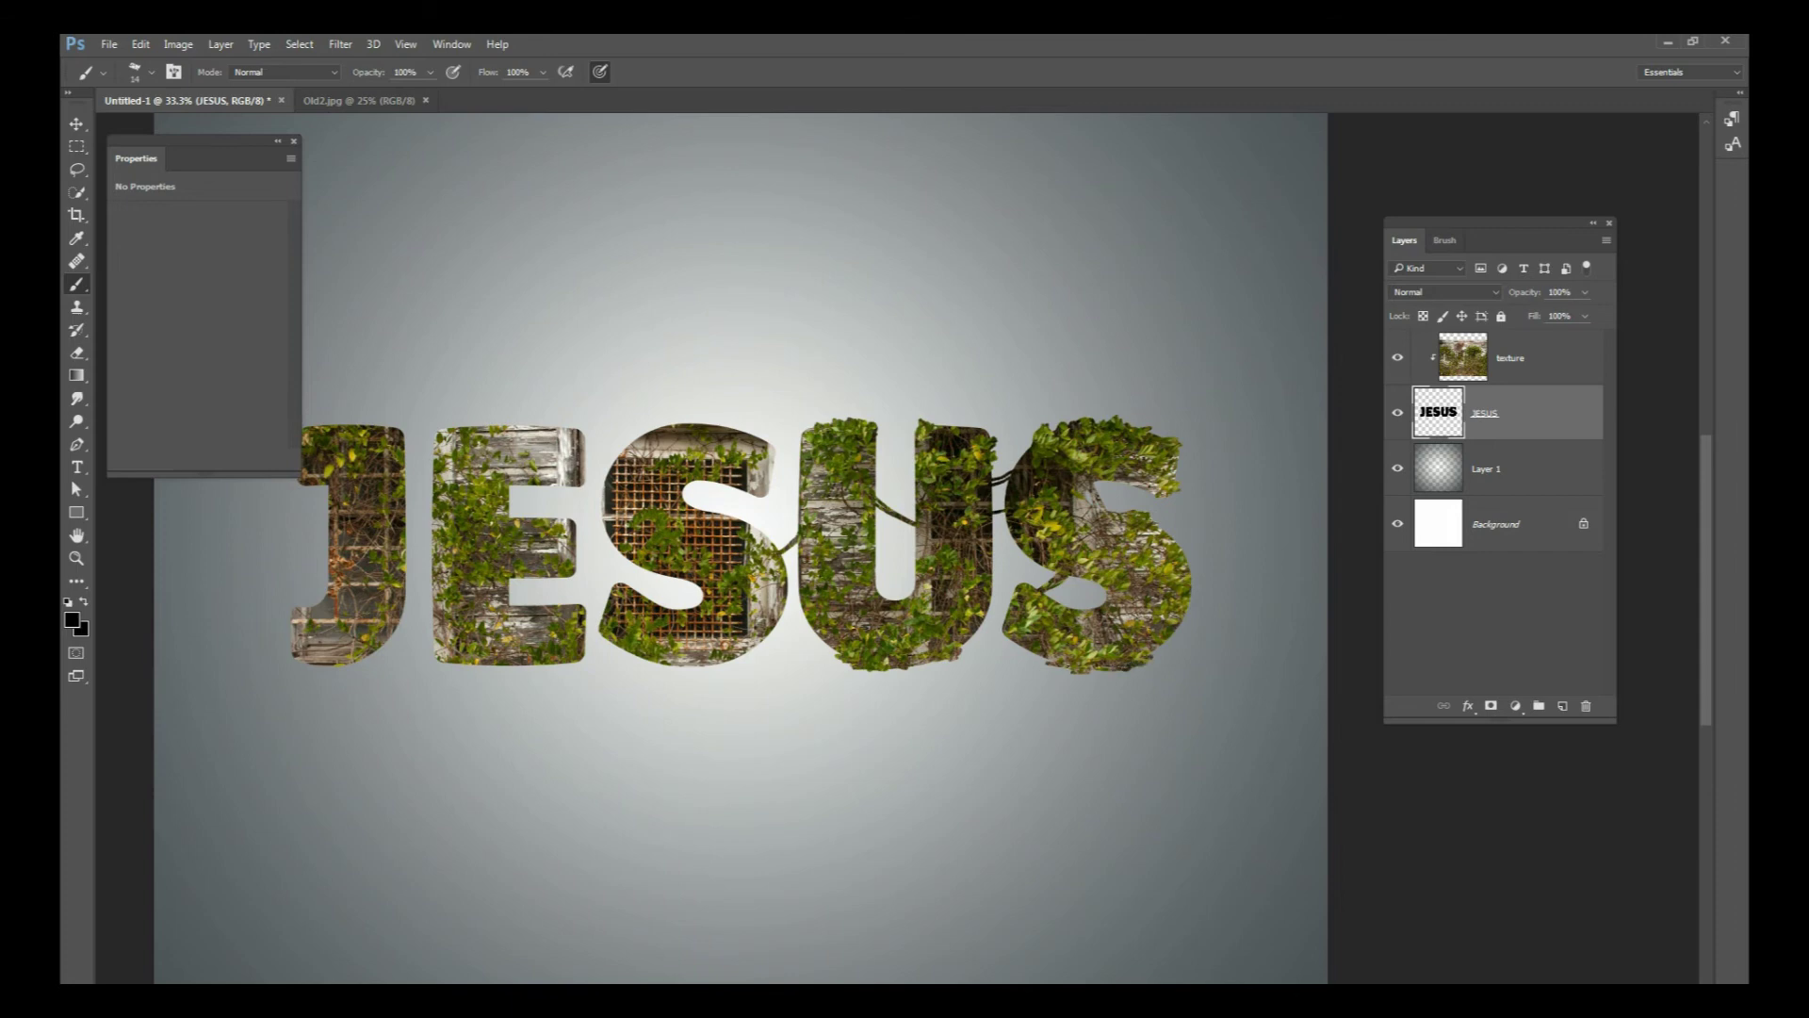
Step: Paint splintered wood spikes above the end of the E's upper arm with the 25 px brush
{"action": "left_click_drag", "start_coordinate": [609, 529], "coordinate": [844, 525]}
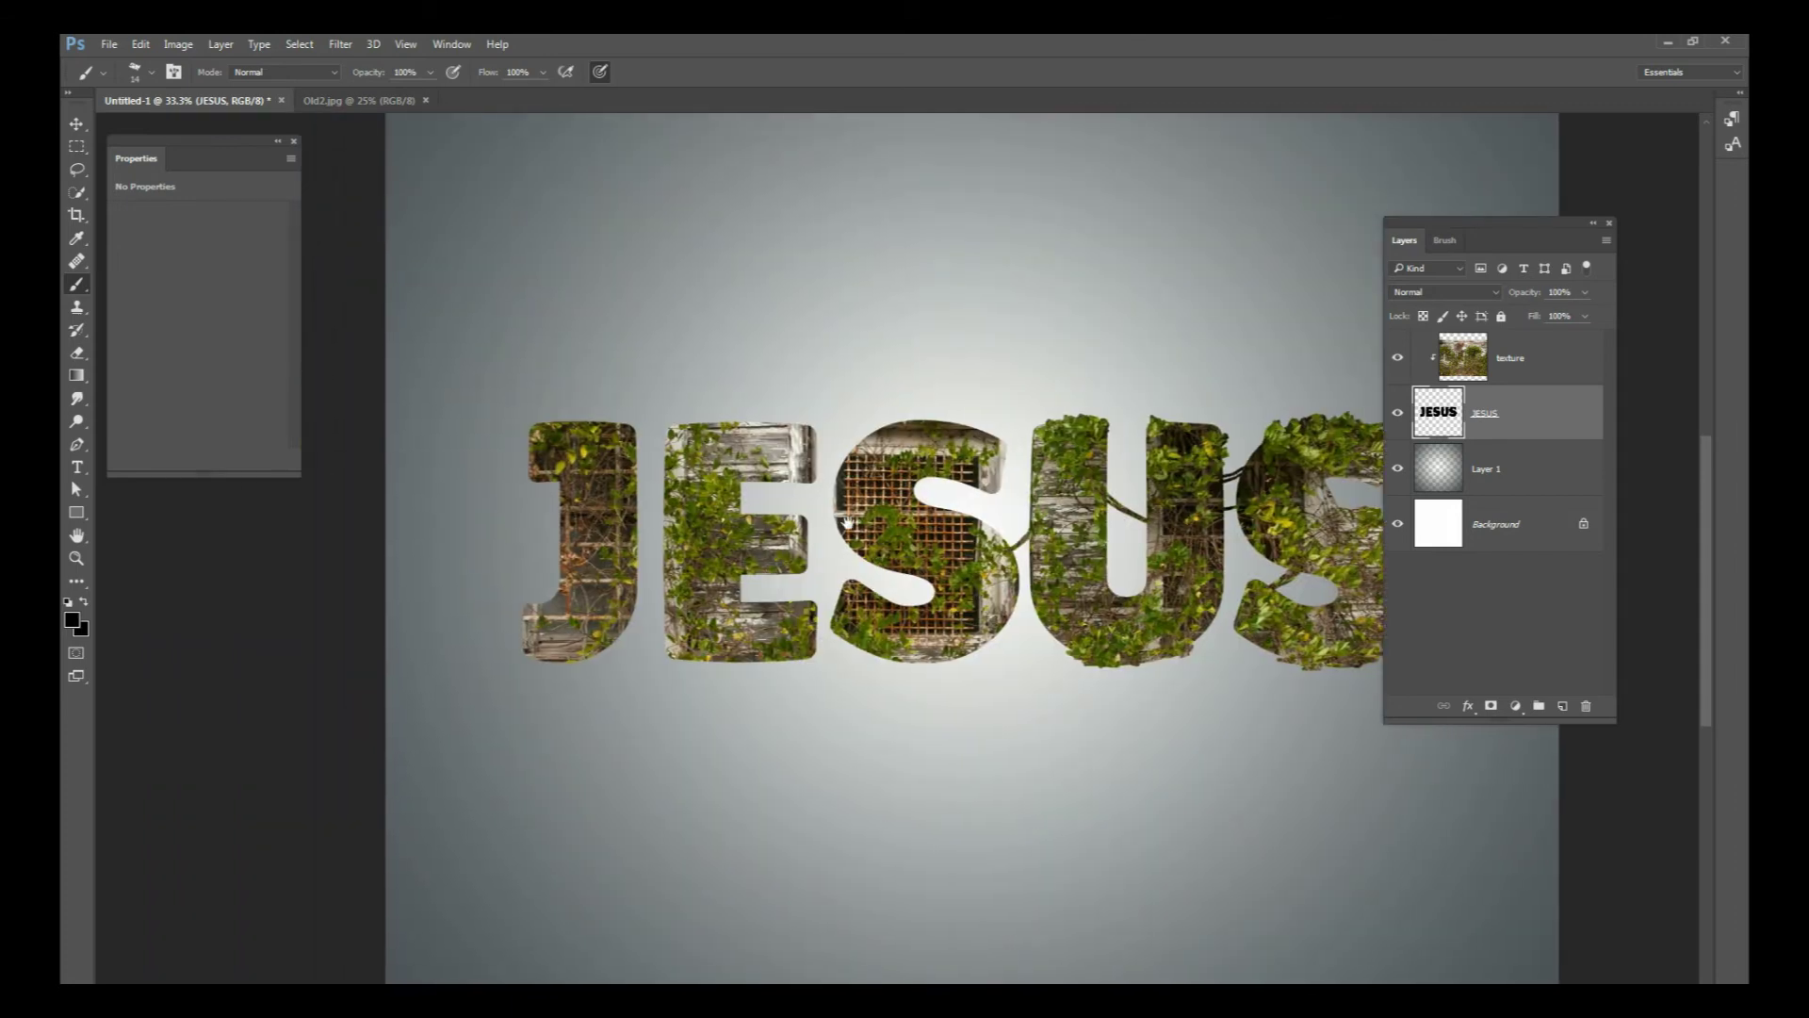
{"action": "right_click", "coordinate": [843, 406]}
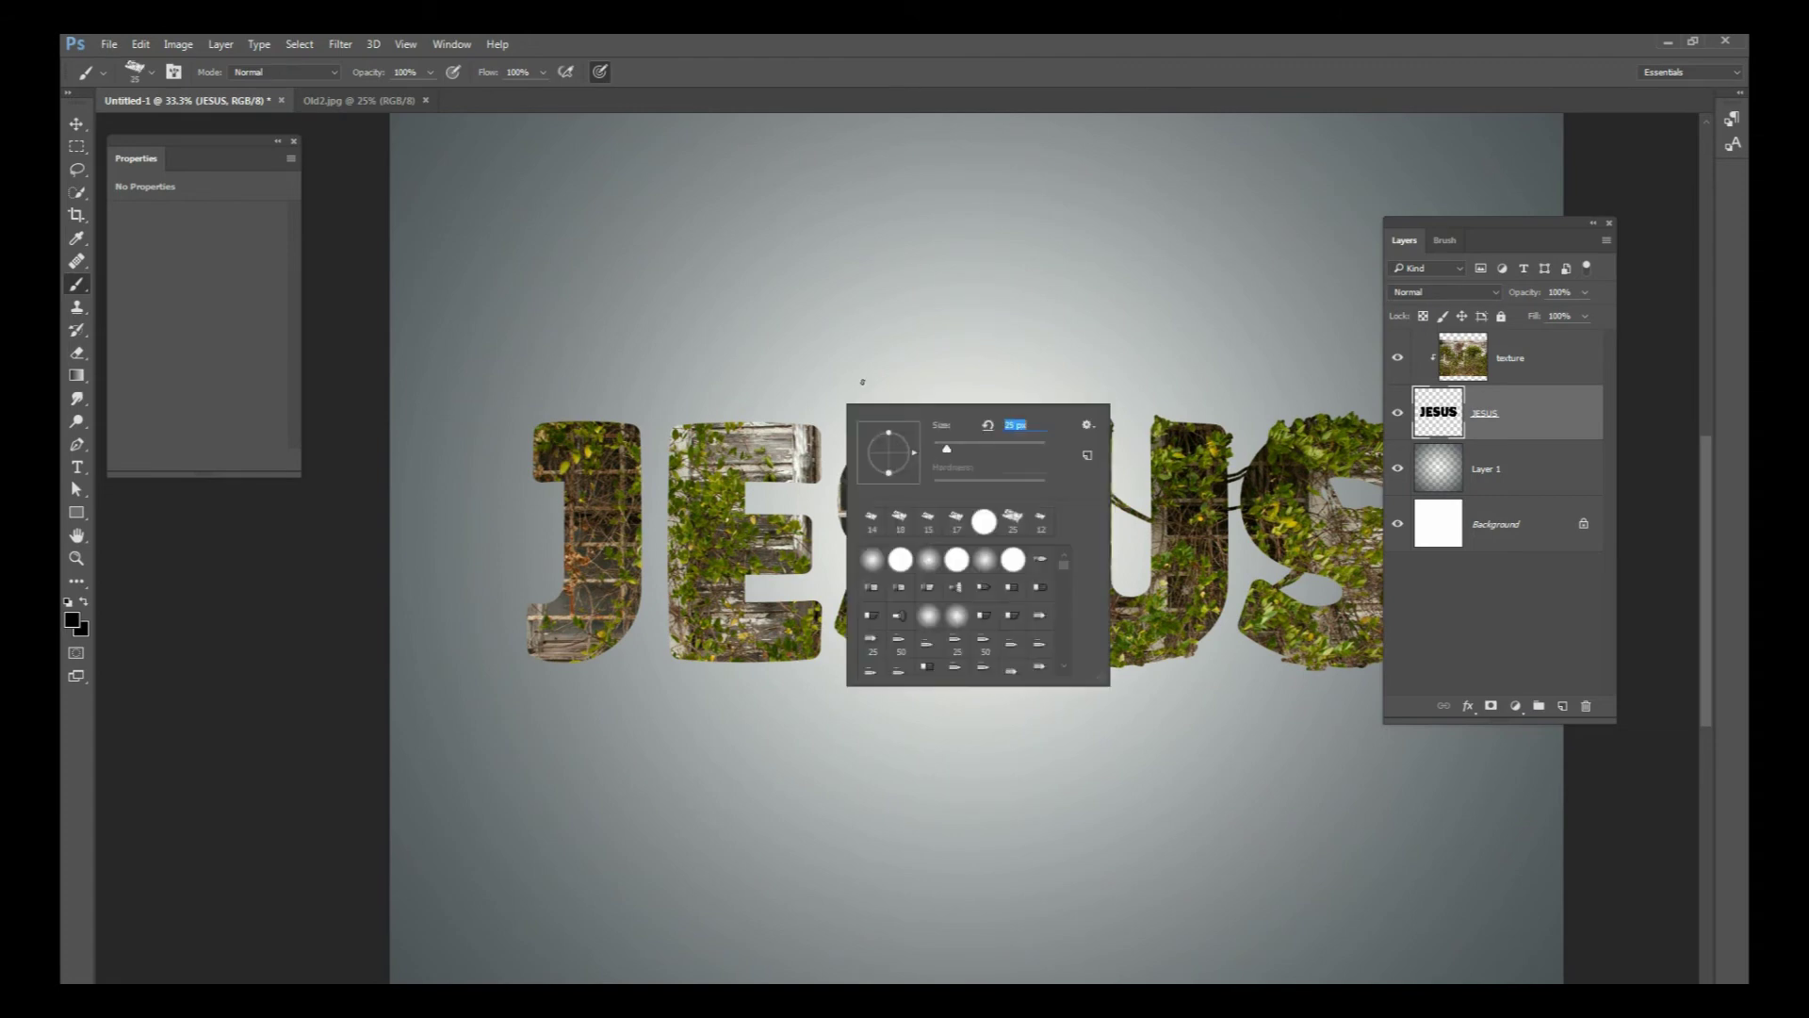
{"action": "left_click", "coordinate": [798, 426]}
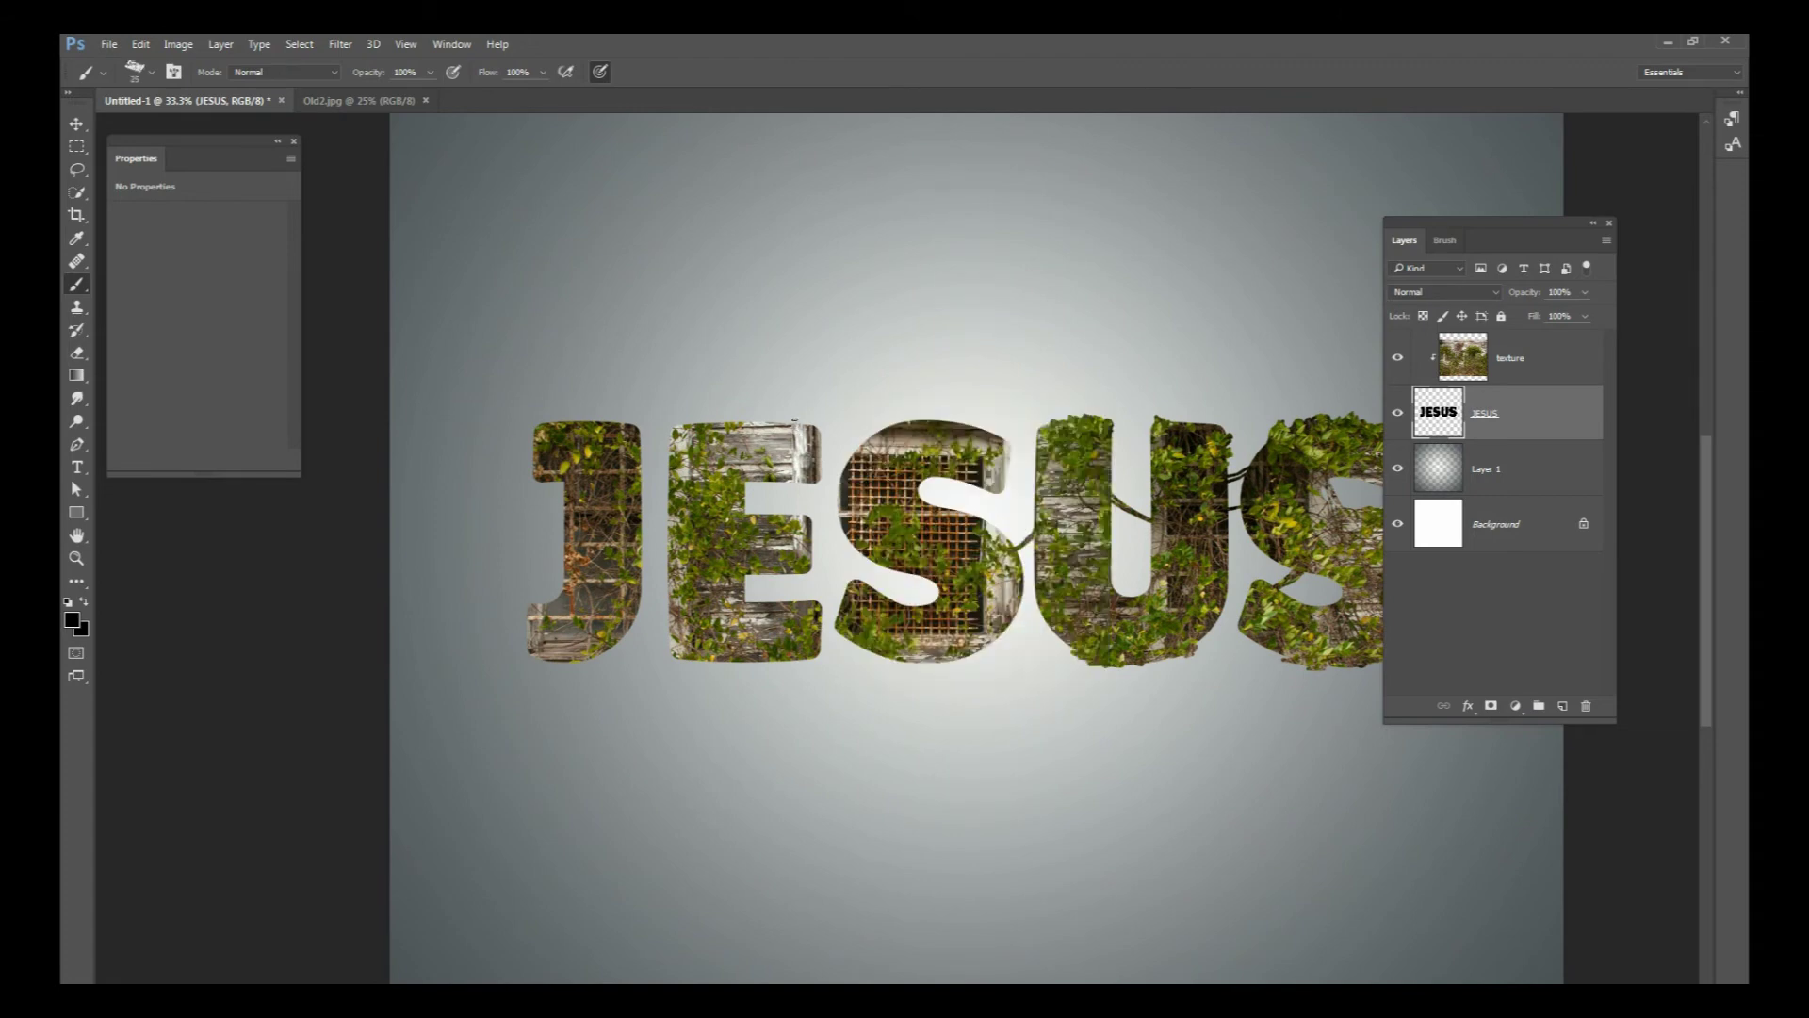
{"action": "left_click_drag", "start_coordinate": [804, 399], "coordinate": [815, 424]}
{"action": "key", "text": "ctrl+z"}
{"action": "left_click_drag", "start_coordinate": [816, 425], "coordinate": [816, 416]}
Step: Paint thin vines bridging the gap between the J and the E, undo a stray stroke, and set the brush to 18 px
{"action": "mouse_move", "coordinate": [641, 475]}
{"action": "left_mouse_down"}
{"action": "mouse_move", "coordinate": [663, 474]}
{"action": "mouse_move", "coordinate": [659, 490]}
{"action": "mouse_move", "coordinate": [658, 469]}
{"action": "mouse_move", "coordinate": [626, 469]}
{"action": "mouse_move", "coordinate": [665, 509]}
{"action": "mouse_move", "coordinate": [669, 580]}
{"action": "left_mouse_up"}
{"action": "key", "text": "ctrl+z"}
{"action": "right_click", "coordinate": [801, 596]}
{"action": "left_click_drag", "start_coordinate": [789, 591], "coordinate": [784, 591]}
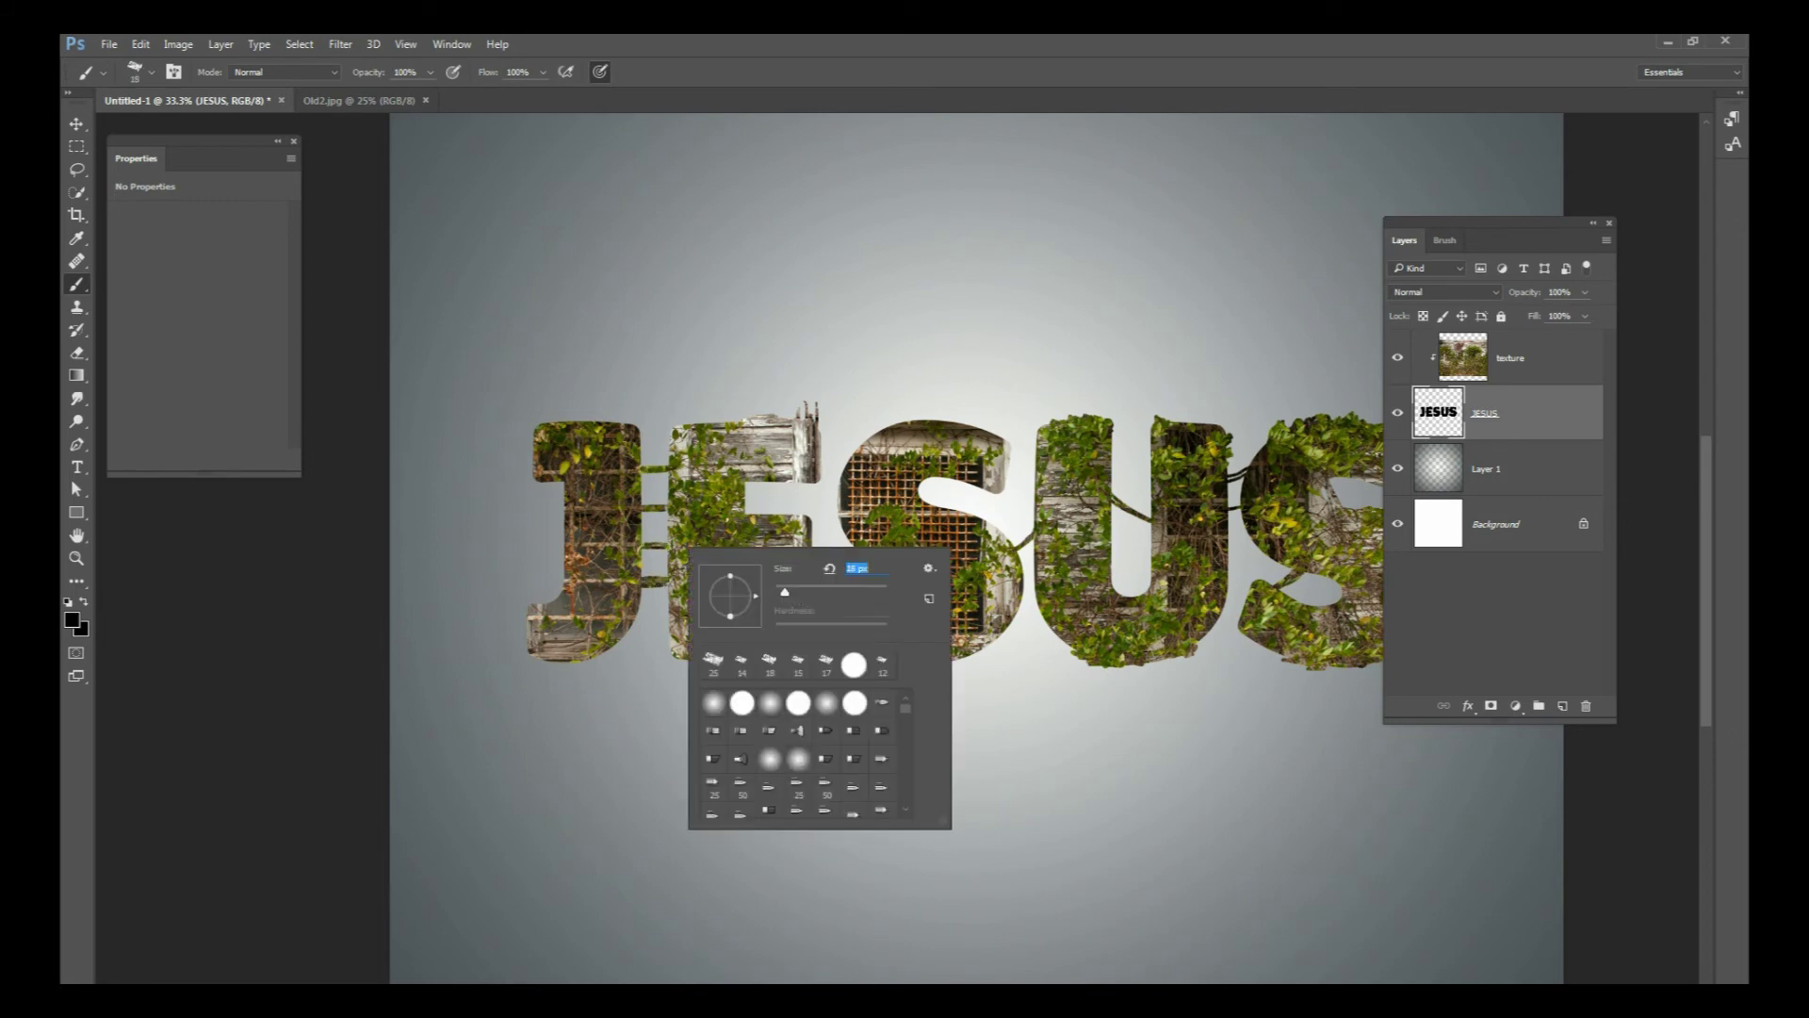
{"action": "key", "text": "Return"}
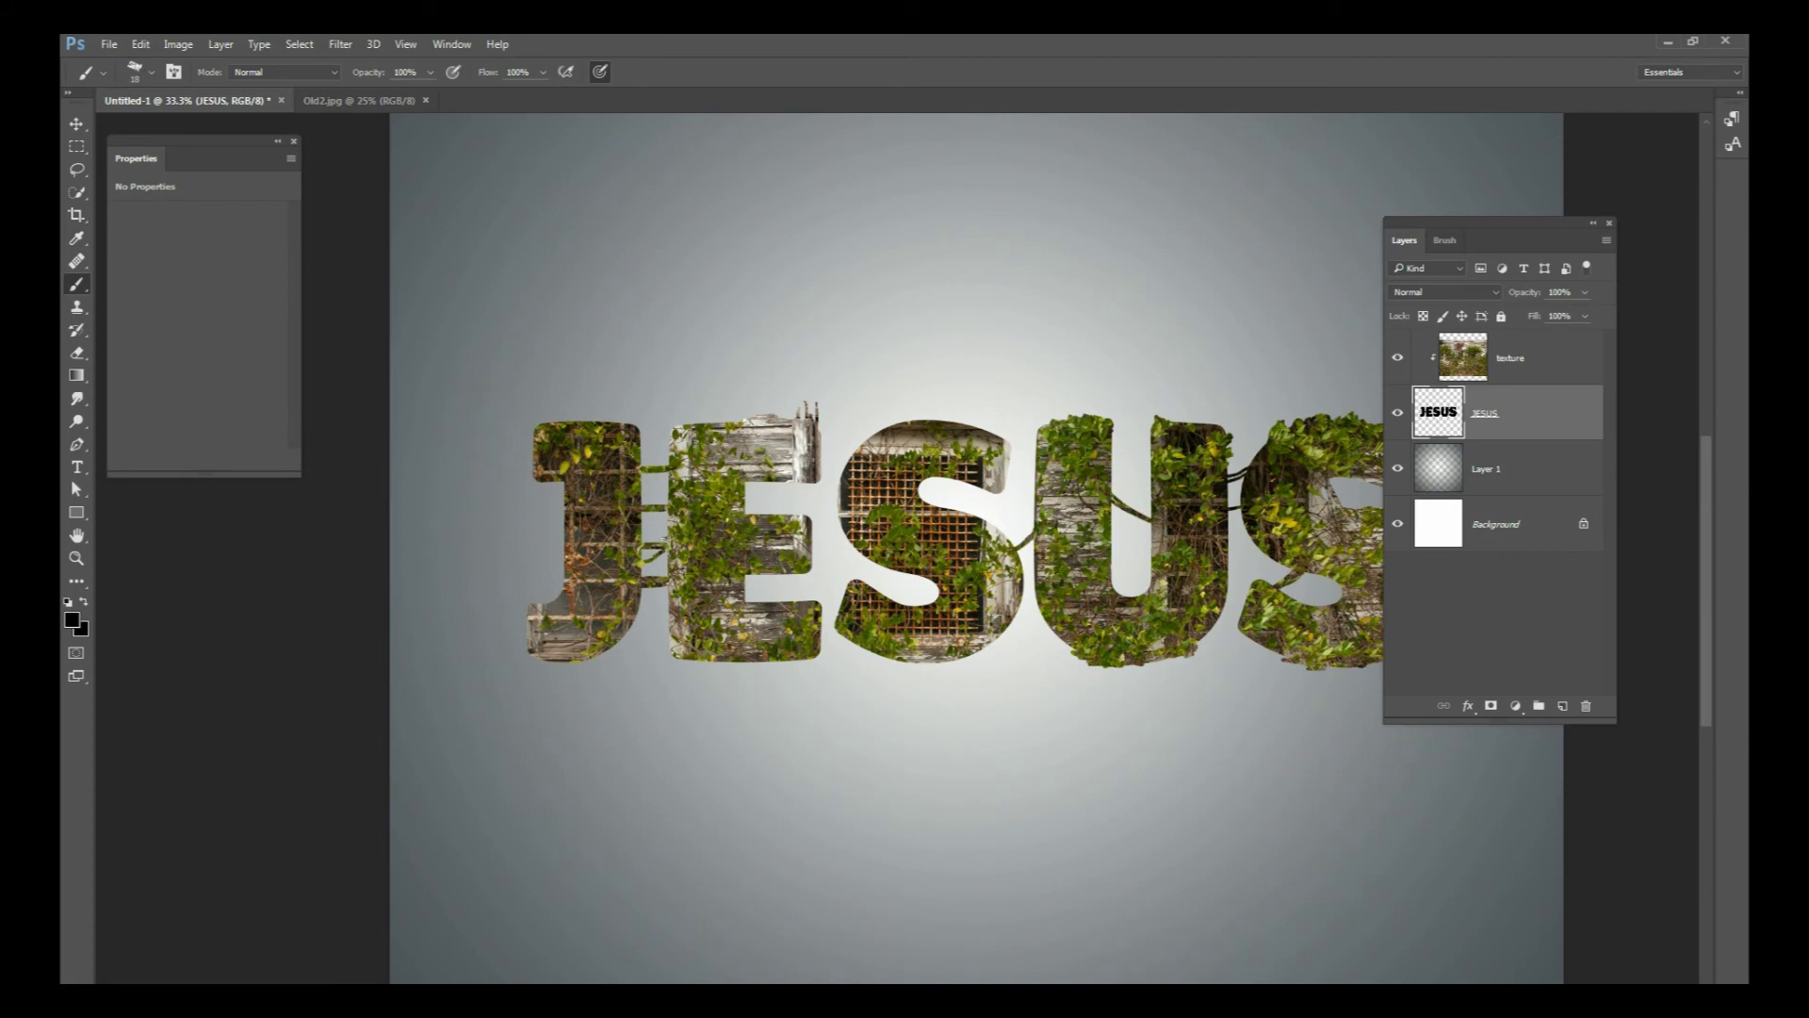
Step: Extend the wood splinters below the end of the E's upper arm with a 32 px brush
{"action": "right_click", "coordinate": [802, 479]}
{"action": "left_click_drag", "start_coordinate": [903, 525], "coordinate": [909, 525]}
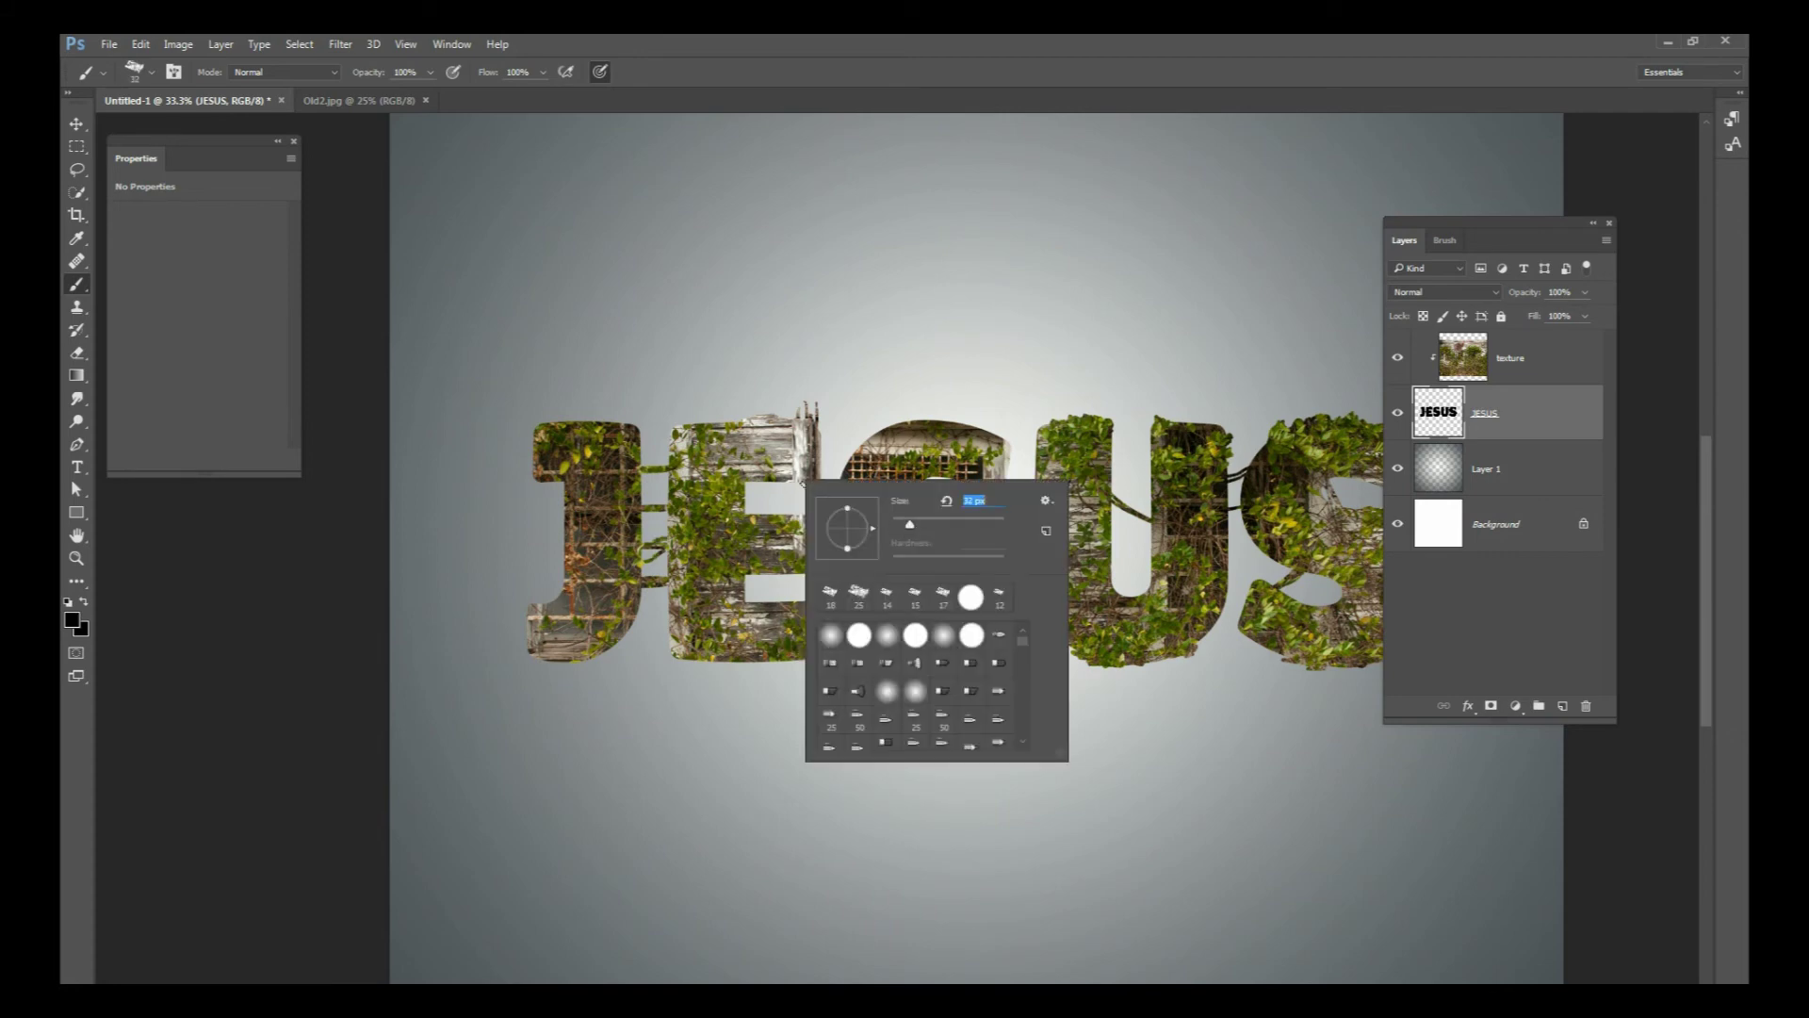
{"action": "key", "text": "Return"}
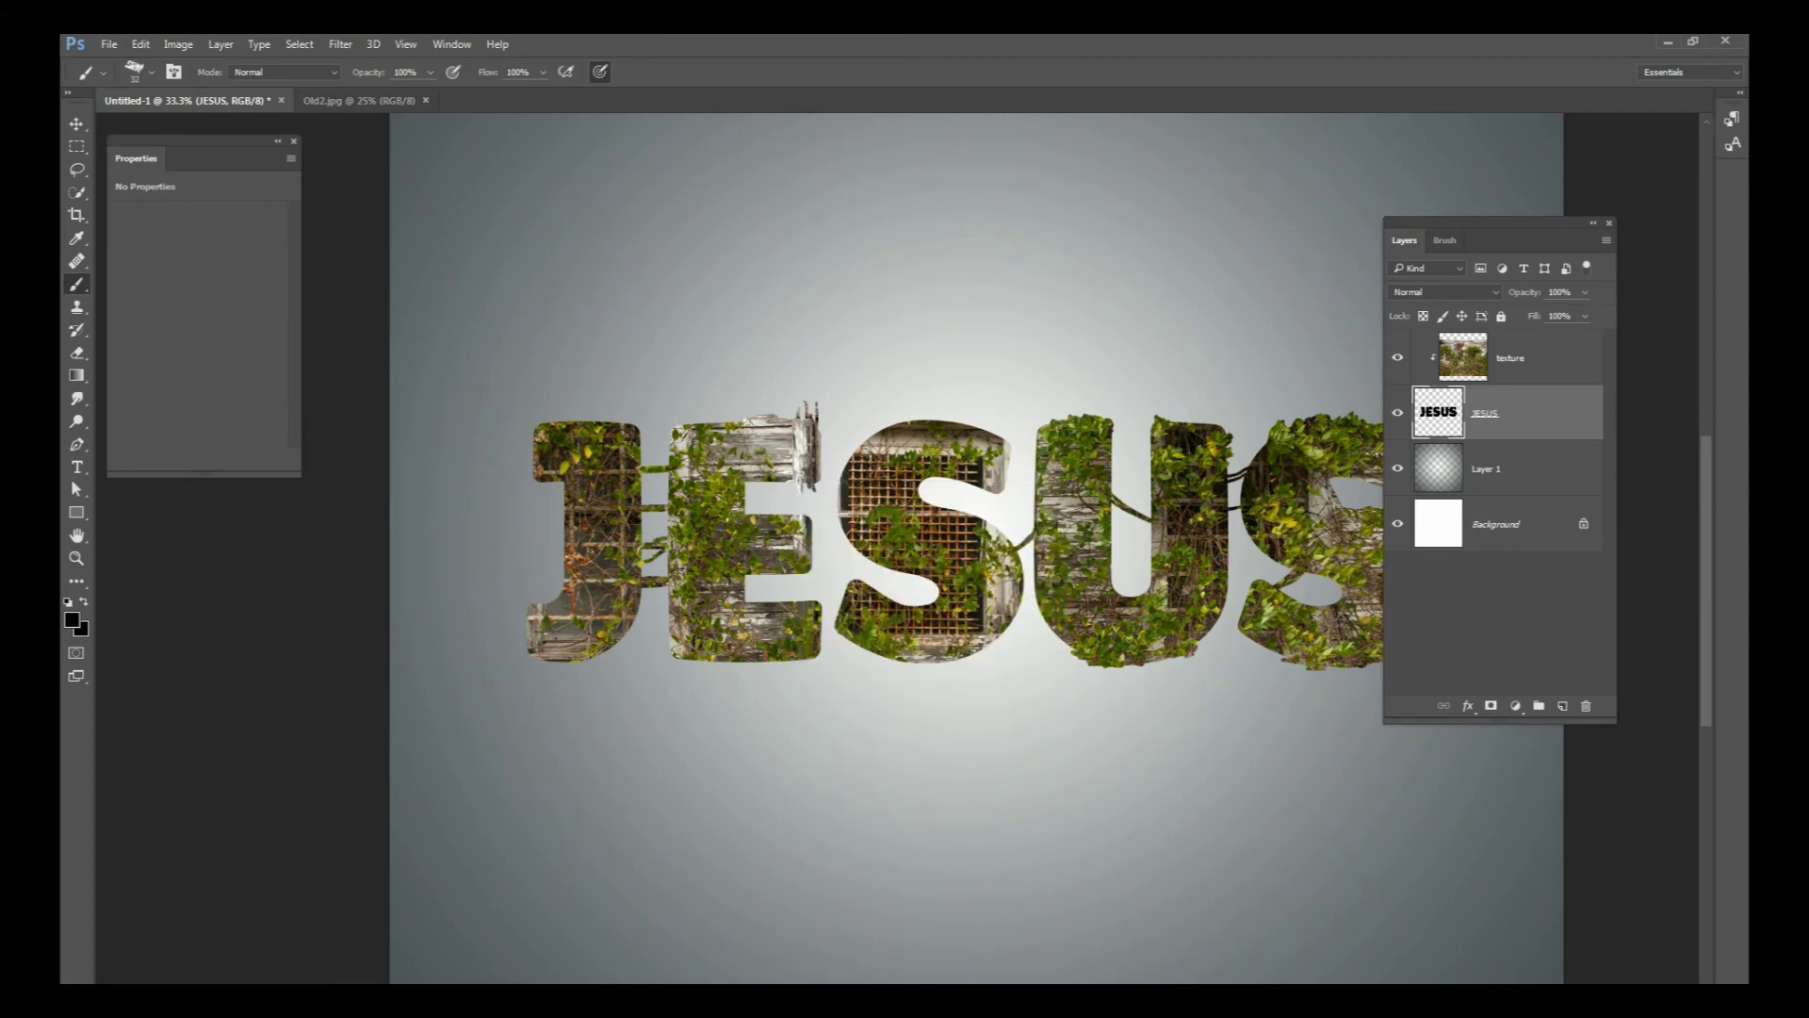
Step: Roughen the top edge of the first S with splintered wood using a 23 px brush
{"action": "right_click", "coordinate": [952, 488]}
{"action": "left_click_drag", "start_coordinate": [950, 491], "coordinate": [945, 492]}
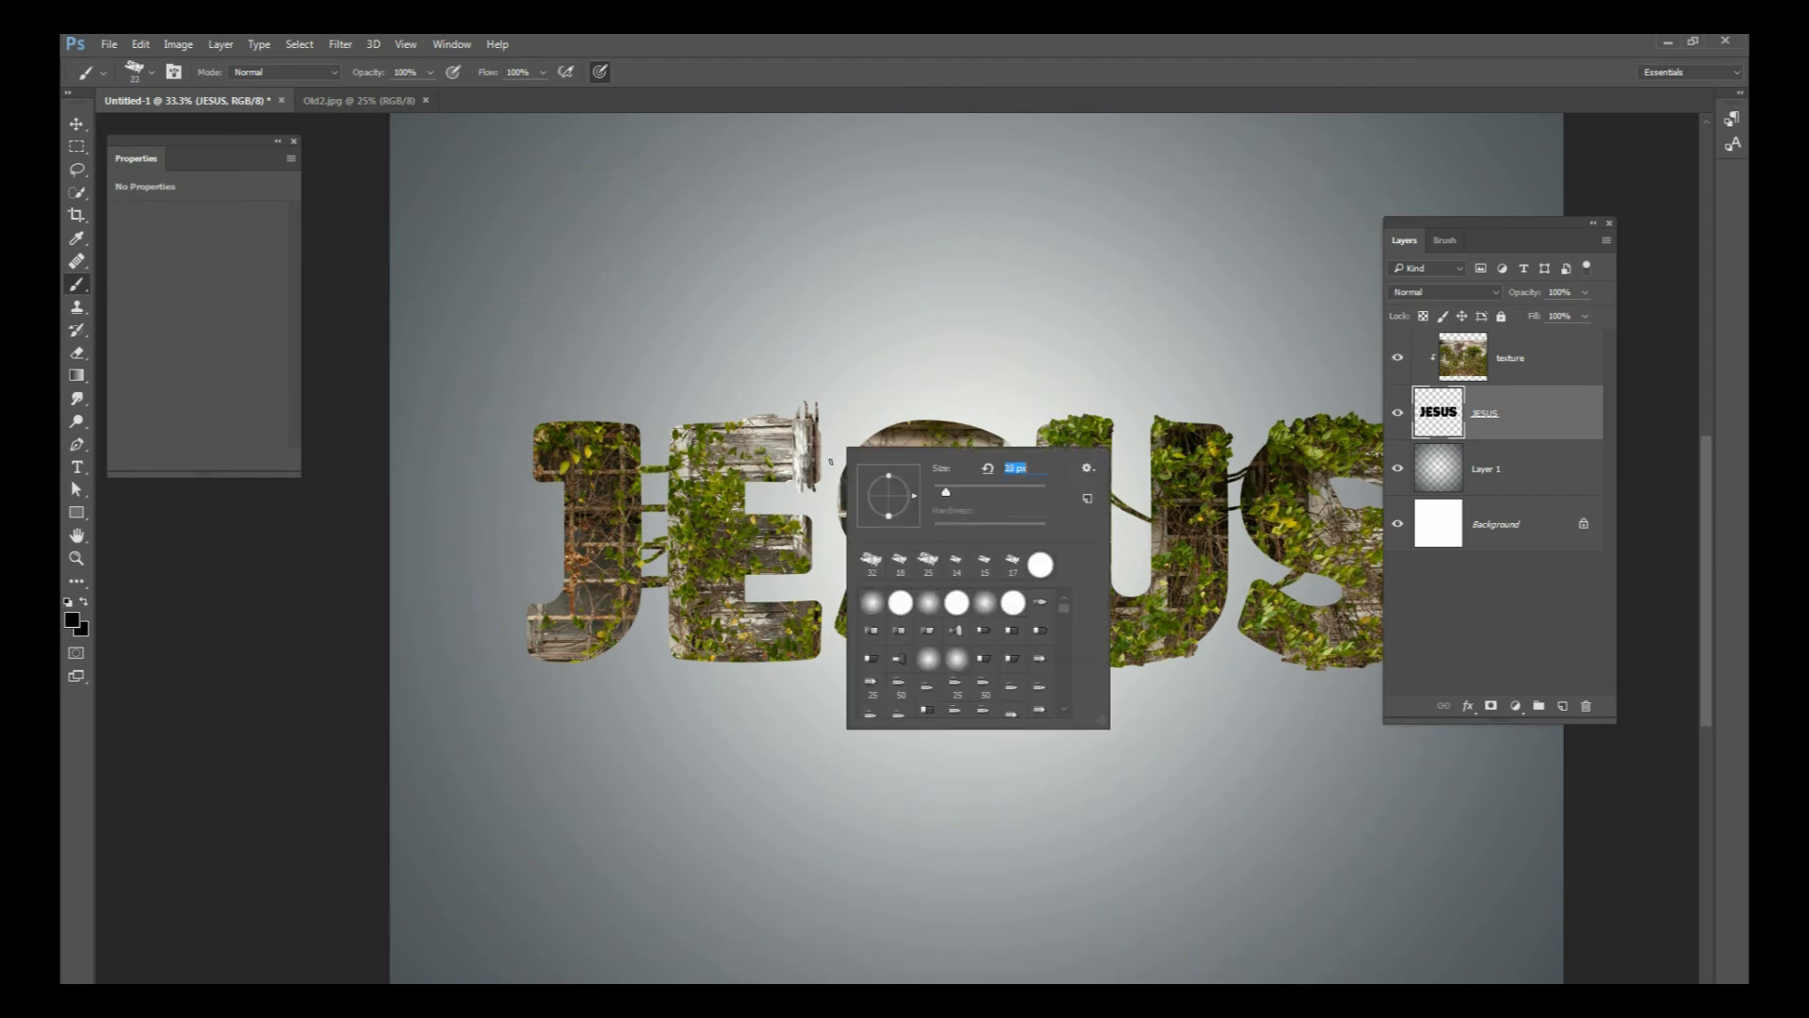
{"action": "left_click", "coordinate": [834, 464]}
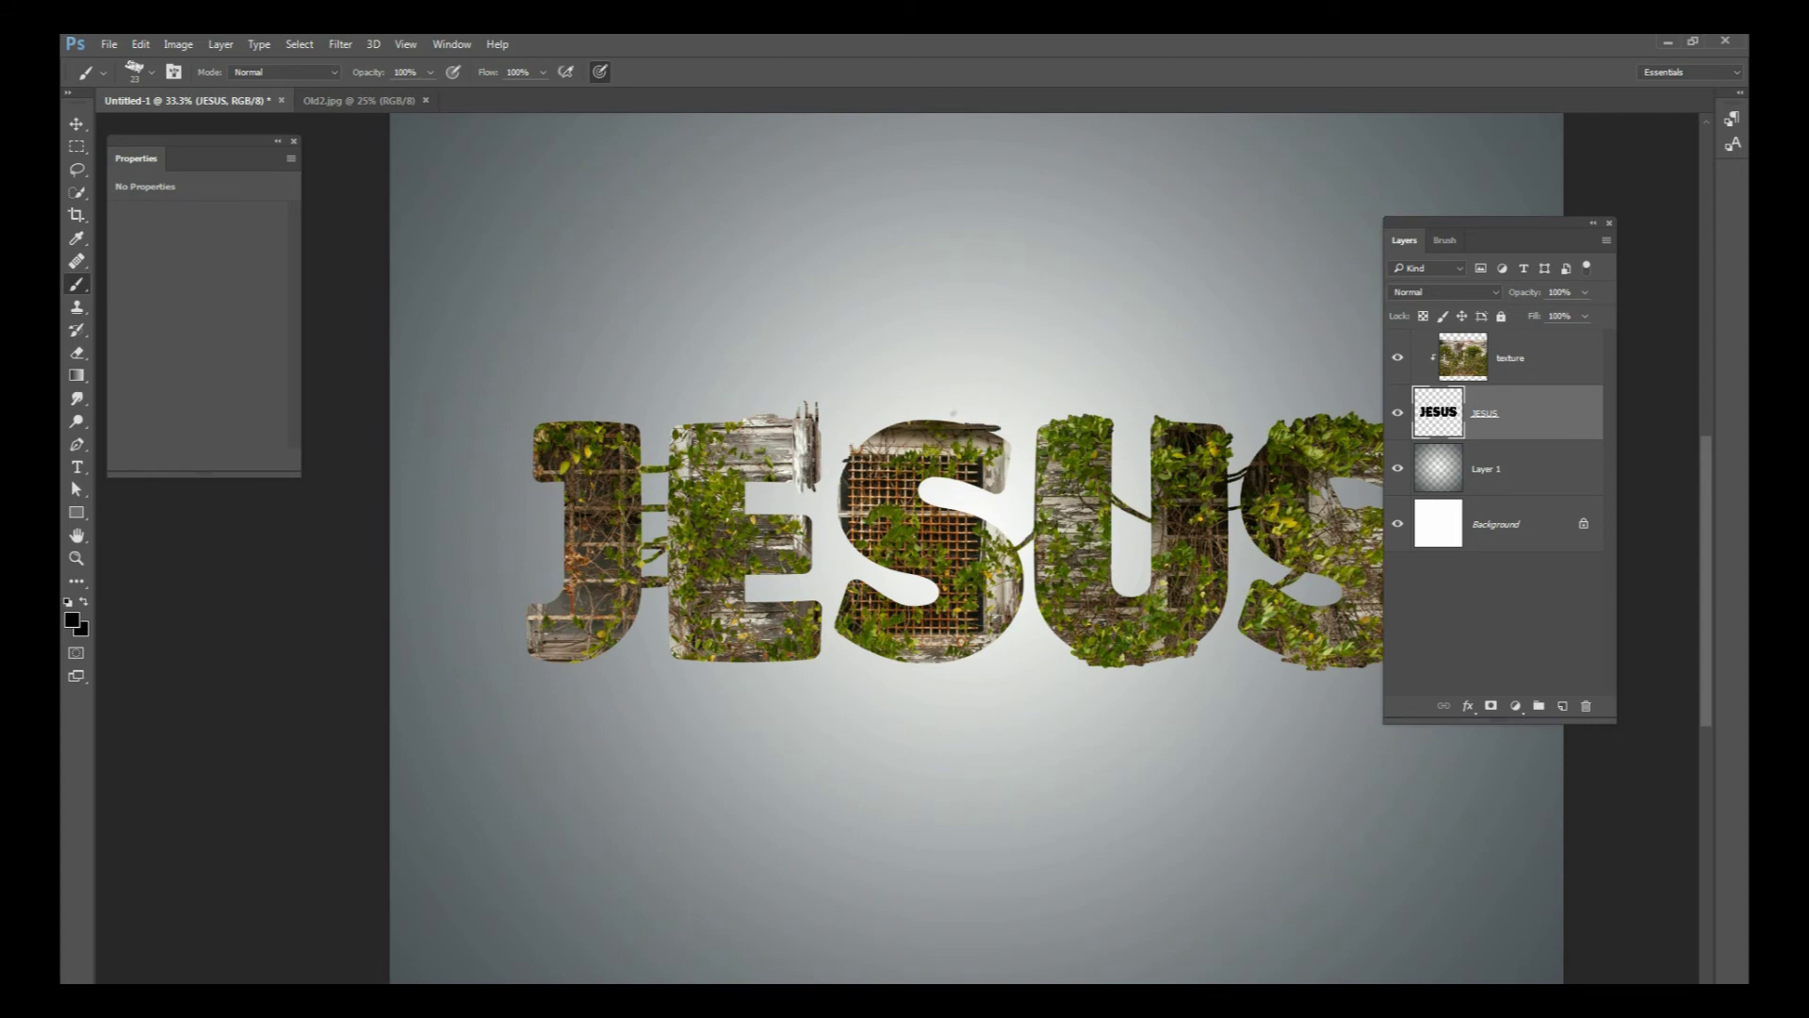
Step: Link the E's base to the first S with foliage, and paint broken grid bars into the first S's openings with a smaller brush
{"action": "left_click_drag", "start_coordinate": [822, 619], "coordinate": [843, 637]}
{"action": "right_click", "coordinate": [1016, 609]}
{"action": "left_click_drag", "start_coordinate": [1035, 620], "coordinate": [1027, 620]}
{"action": "key", "text": "Return"}
{"action": "mouse_move", "coordinate": [922, 578]}
{"action": "left_mouse_down"}
{"action": "mouse_move", "coordinate": [913, 605]}
{"action": "mouse_move", "coordinate": [923, 582]}
{"action": "left_mouse_up"}
{"action": "left_click_drag", "start_coordinate": [921, 591], "coordinate": [929, 595]}
{"action": "left_click_drag", "start_coordinate": [946, 501], "coordinate": [956, 503]}
{"action": "left_click_drag", "start_coordinate": [931, 500], "coordinate": [943, 501]}
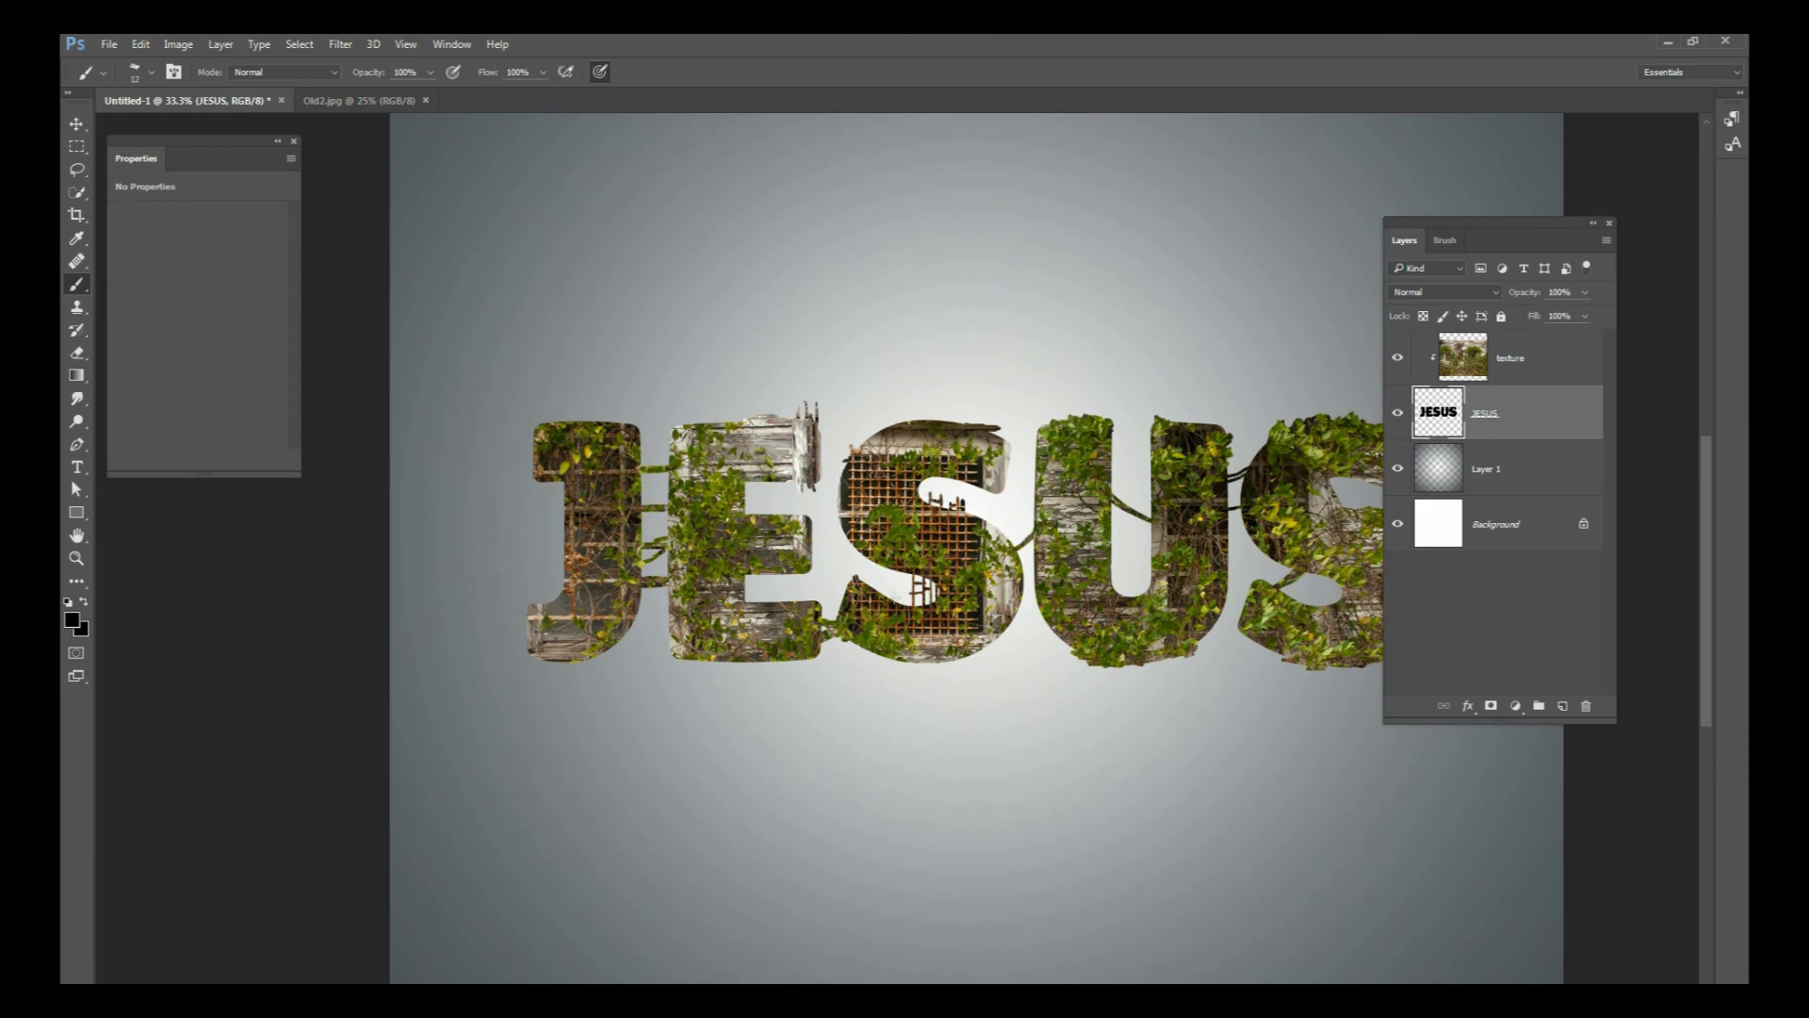
Step: Paint thin vines from the first S's top to the U, across the U's opening and over to the final S
{"action": "mouse_move", "coordinate": [893, 601]}
{"action": "left_mouse_down"}
{"action": "mouse_move", "coordinate": [888, 578]}
{"action": "mouse_move", "coordinate": [761, 584]}
{"action": "left_mouse_up"}
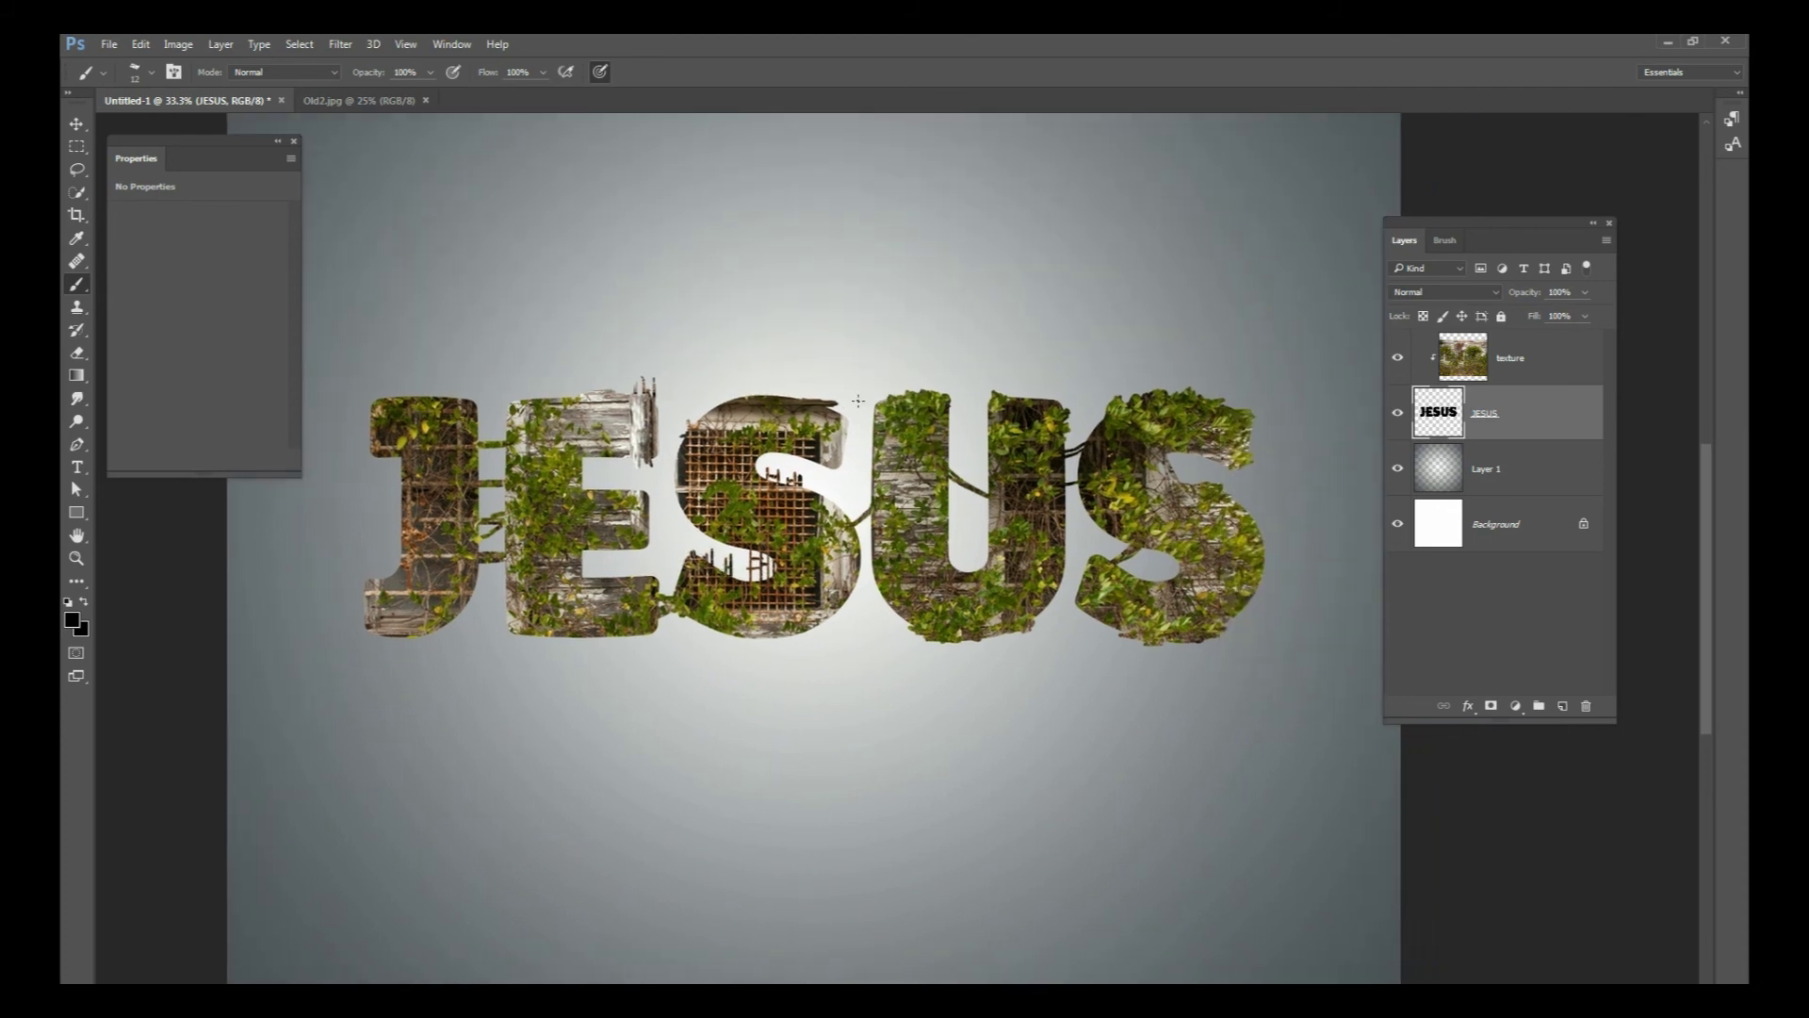
{"action": "mouse_move", "coordinate": [825, 409]}
{"action": "left_mouse_down"}
{"action": "mouse_move", "coordinate": [975, 413]}
{"action": "mouse_move", "coordinate": [946, 452]}
{"action": "left_mouse_up"}
{"action": "mouse_move", "coordinate": [1105, 423]}
{"action": "left_mouse_down"}
{"action": "mouse_move", "coordinate": [1069, 435]}
{"action": "mouse_move", "coordinate": [1090, 432]}
{"action": "left_mouse_up"}
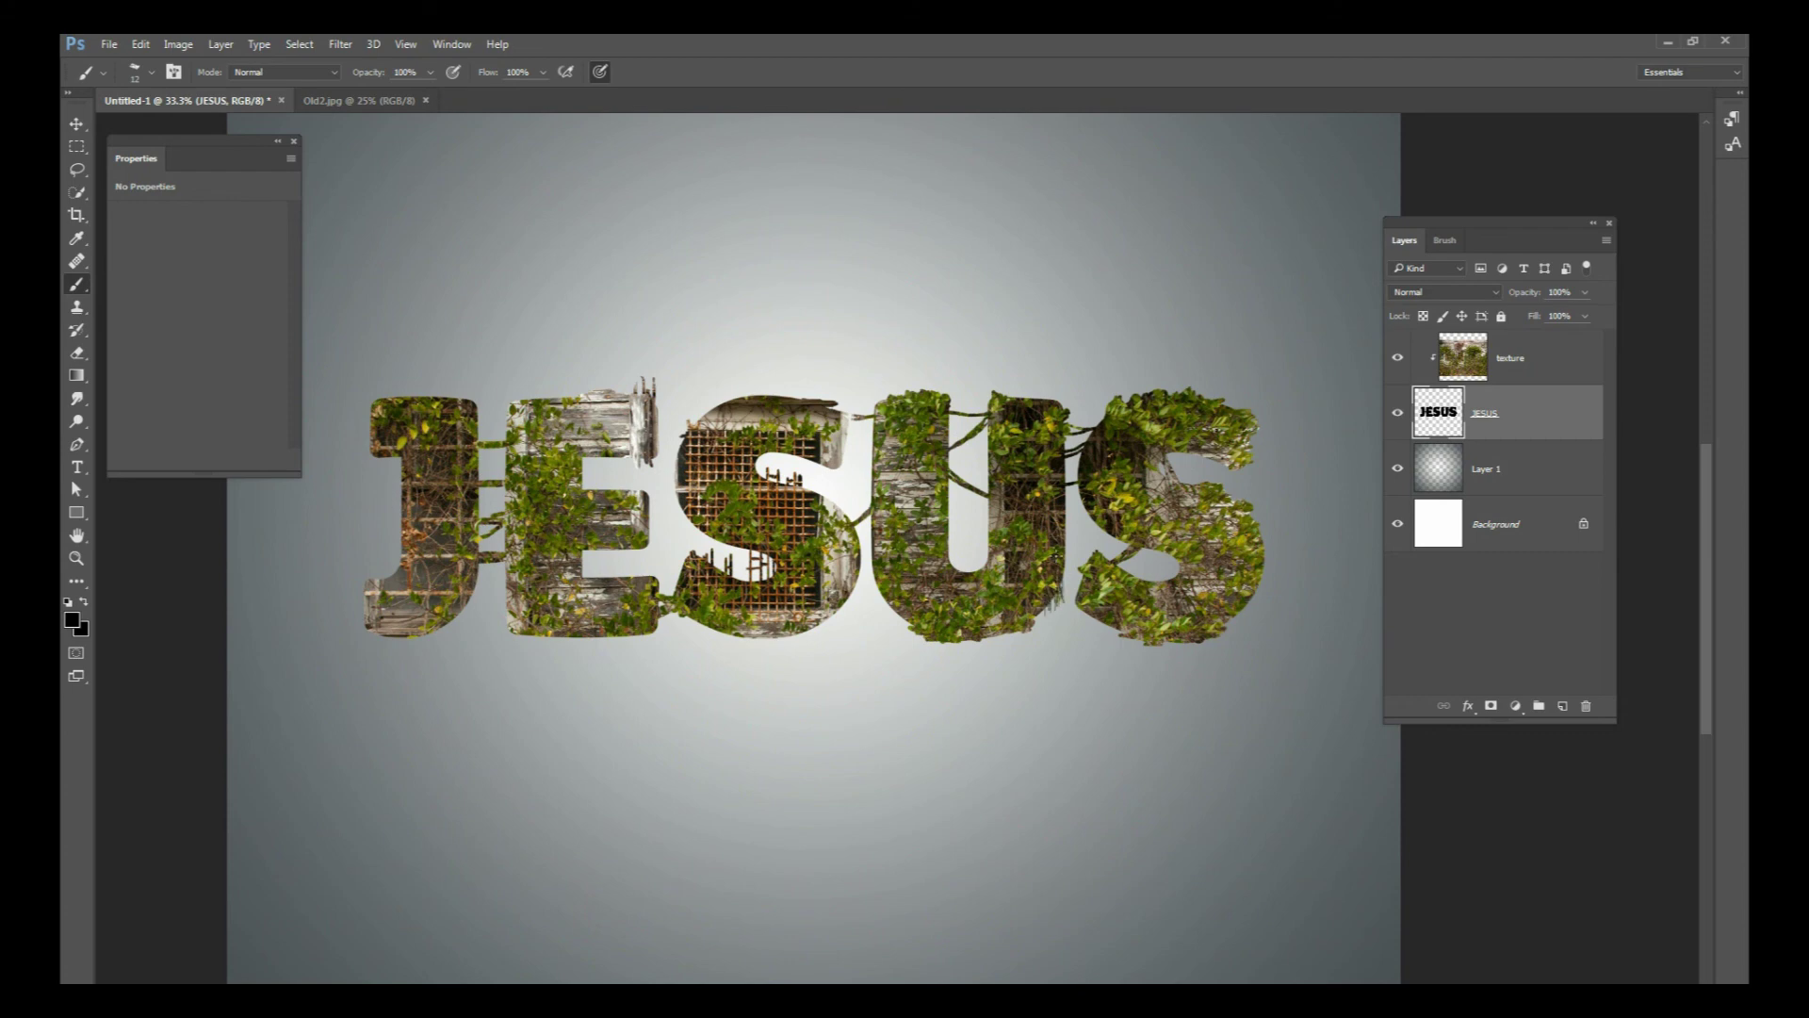
Step: Undo the last strokes near the U's second stem and paint small twigs low inside the U's opening
{"action": "mouse_move", "coordinate": [1058, 517]}
{"action": "left_mouse_down"}
{"action": "mouse_move", "coordinate": [1090, 514]}
{"action": "mouse_move", "coordinate": [956, 569]}
{"action": "left_mouse_up"}
{"action": "key", "text": "ctrl+alt+z"}
{"action": "key", "text": "ctrl+alt+z"}
{"action": "left_click_drag", "start_coordinate": [959, 568], "coordinate": [991, 544]}
Step: Paint twigs out of the J's upper-left edge, and splinters from its lower hook with a larger brush
{"action": "left_click_drag", "start_coordinate": [769, 524], "coordinate": [959, 538]}
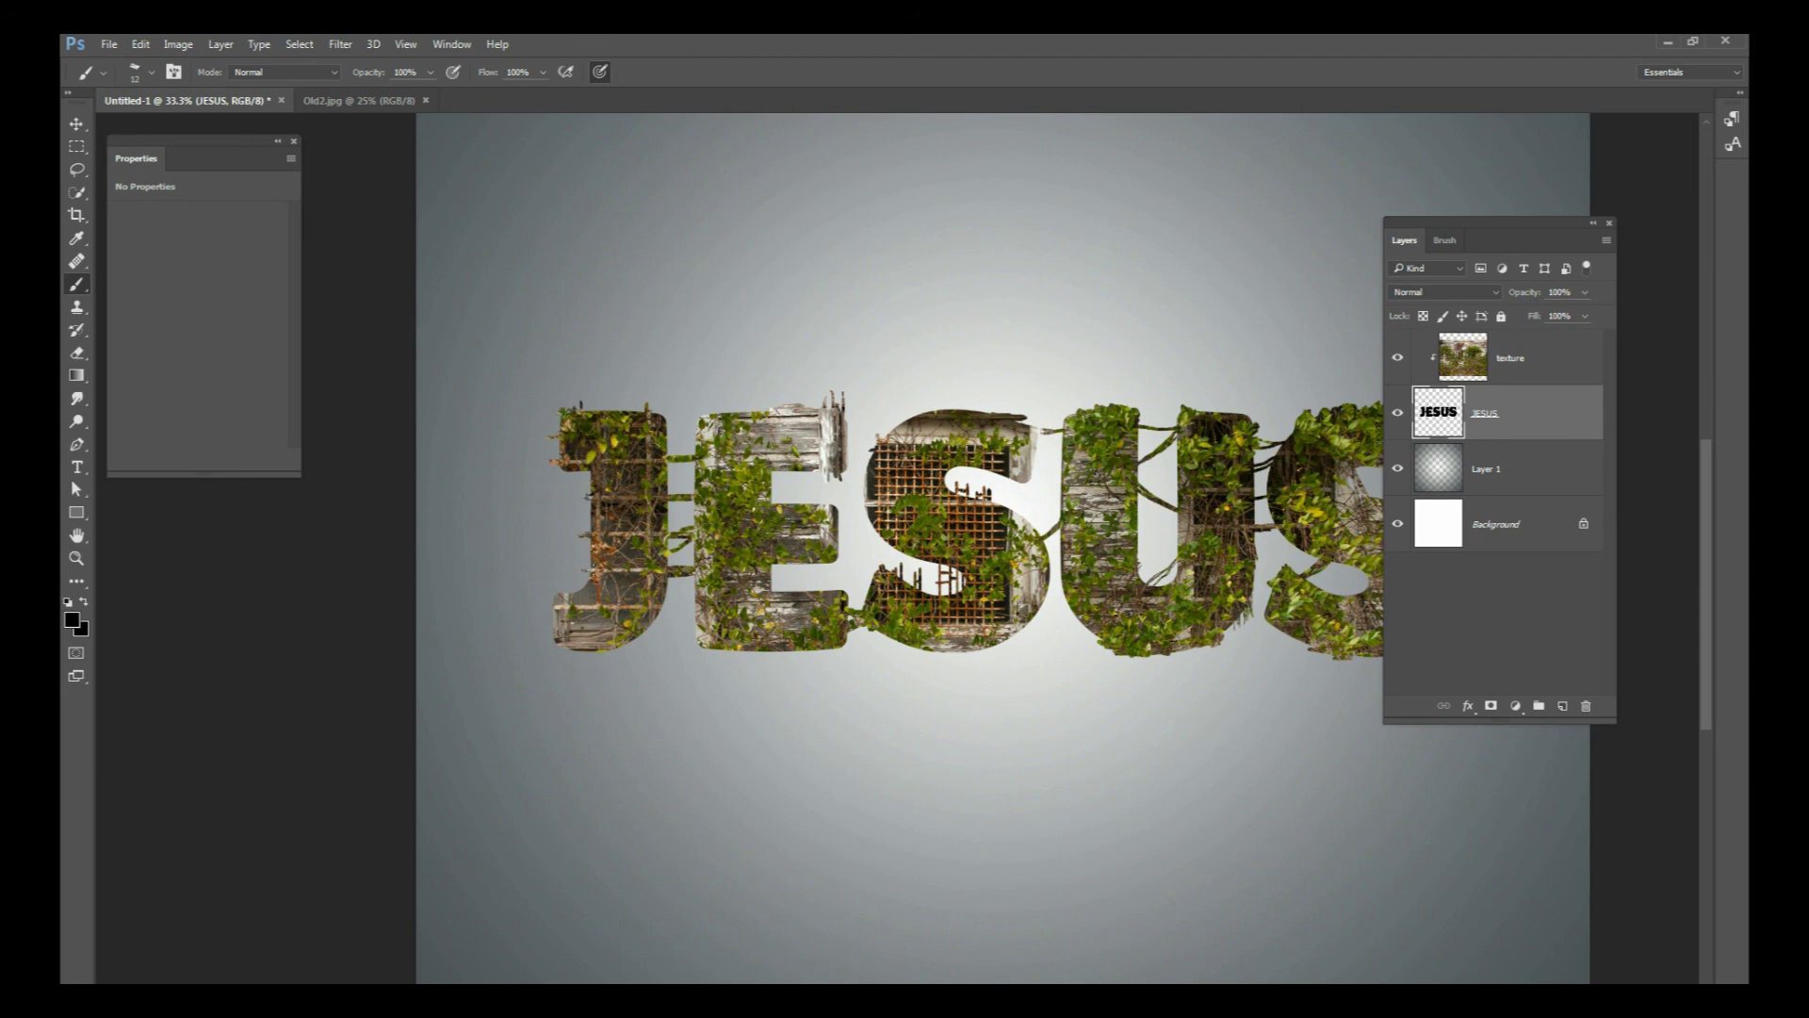
{"action": "right_click", "coordinate": [582, 602]}
{"action": "left_click_drag", "start_coordinate": [677, 652], "coordinate": [683, 652]}
{"action": "key", "text": "Return"}
{"action": "left_click_drag", "start_coordinate": [534, 612], "coordinate": [554, 614]}
Step: Hide and show the texture layer to compare the painted black letter shapes with the textured result
{"action": "key", "text": "ctrl+minus"}
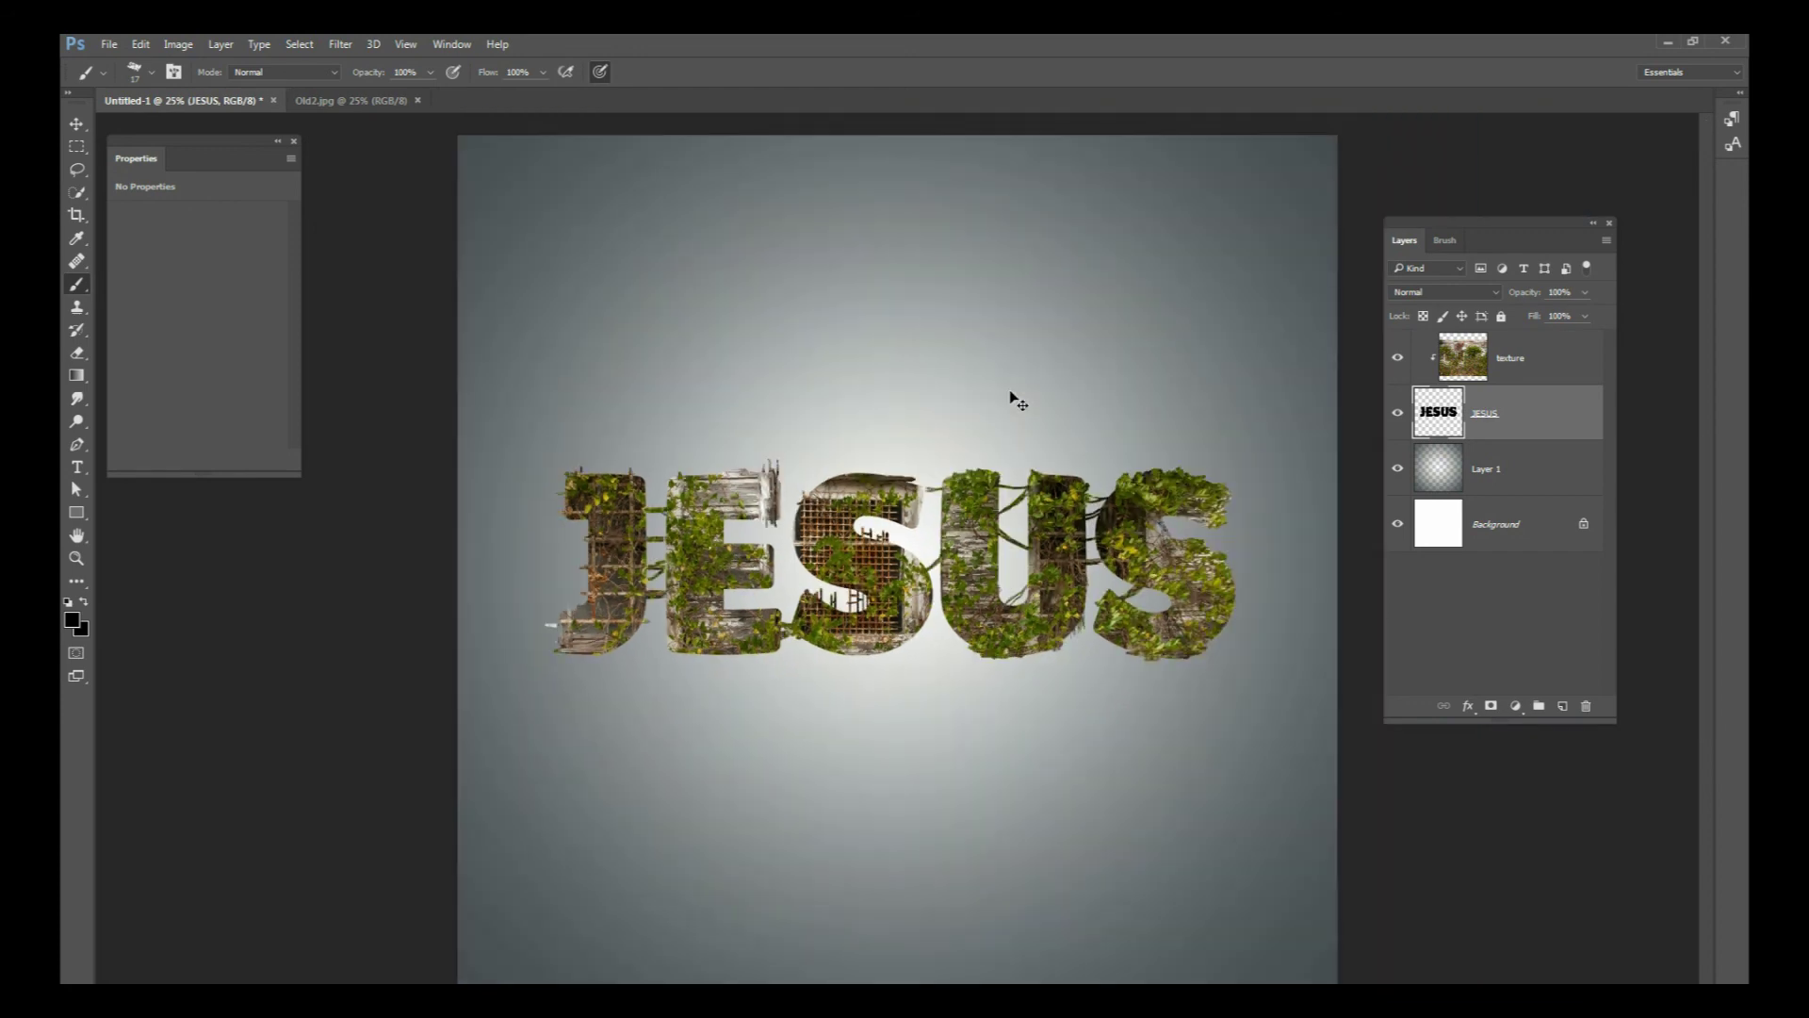
{"action": "key", "text": "ctrl+minus"}
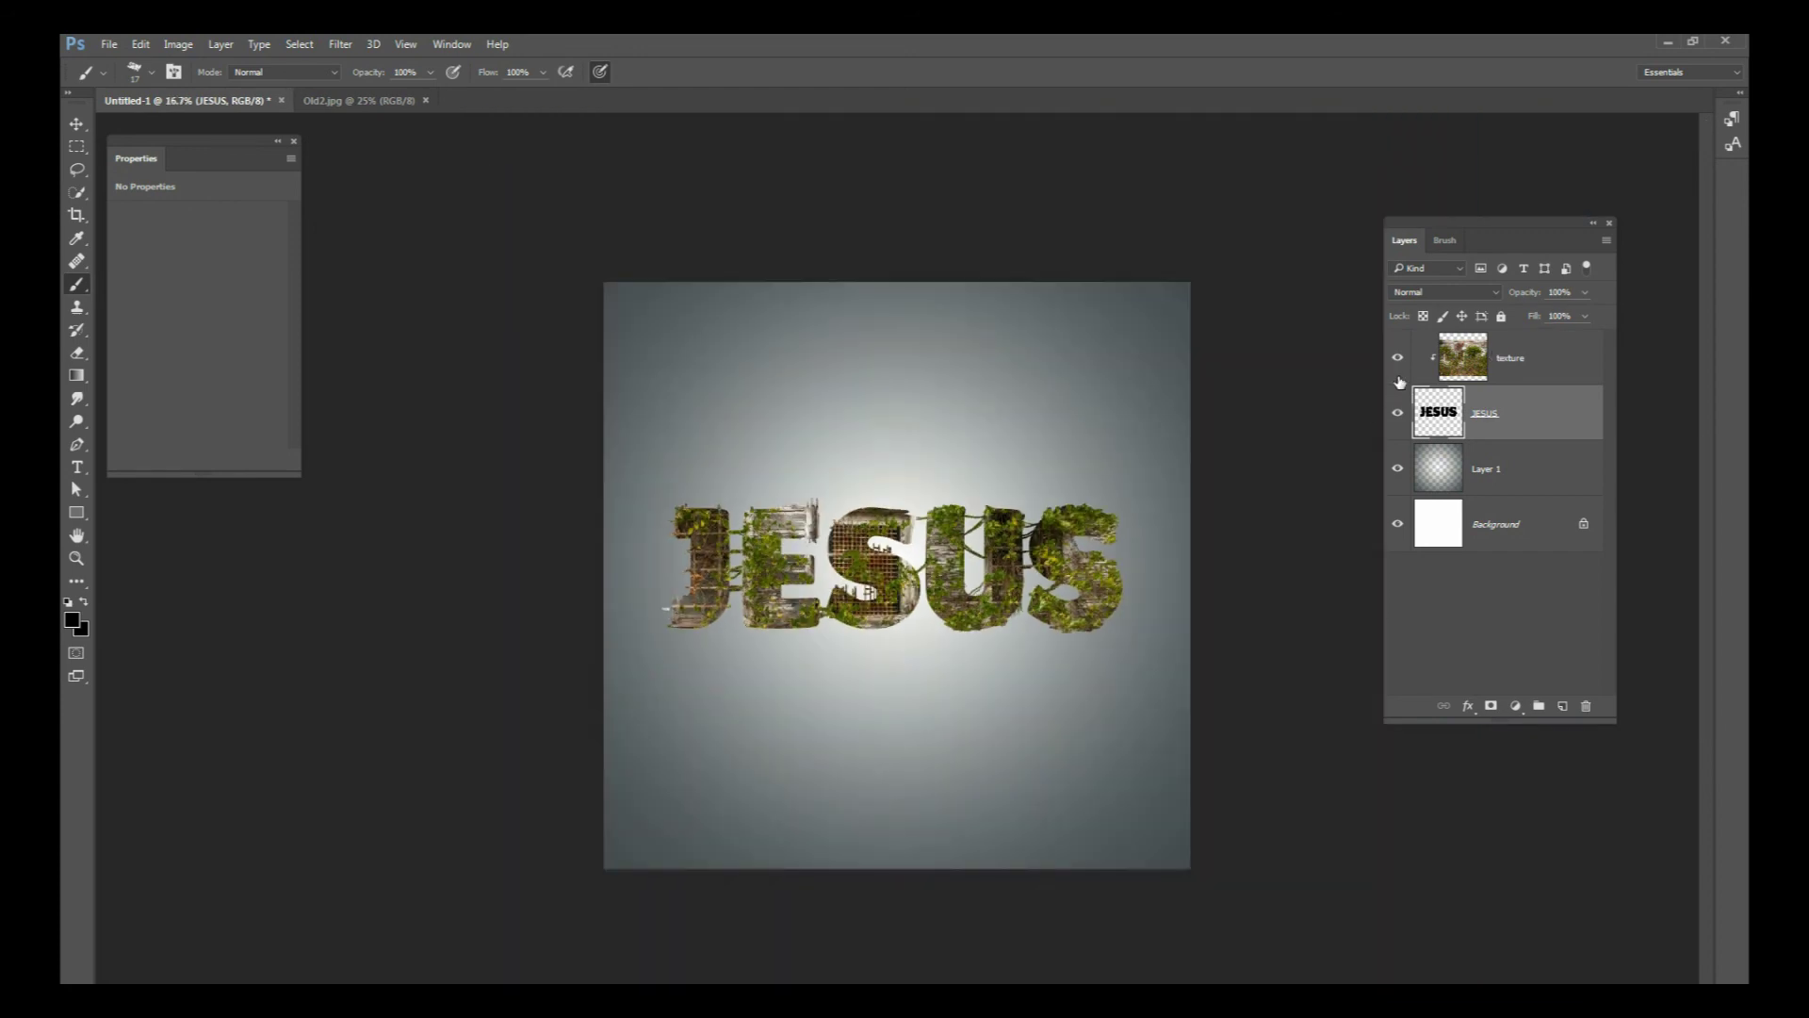
{"action": "left_click", "coordinate": [1397, 412]}
{"action": "left_click", "coordinate": [1399, 358]}
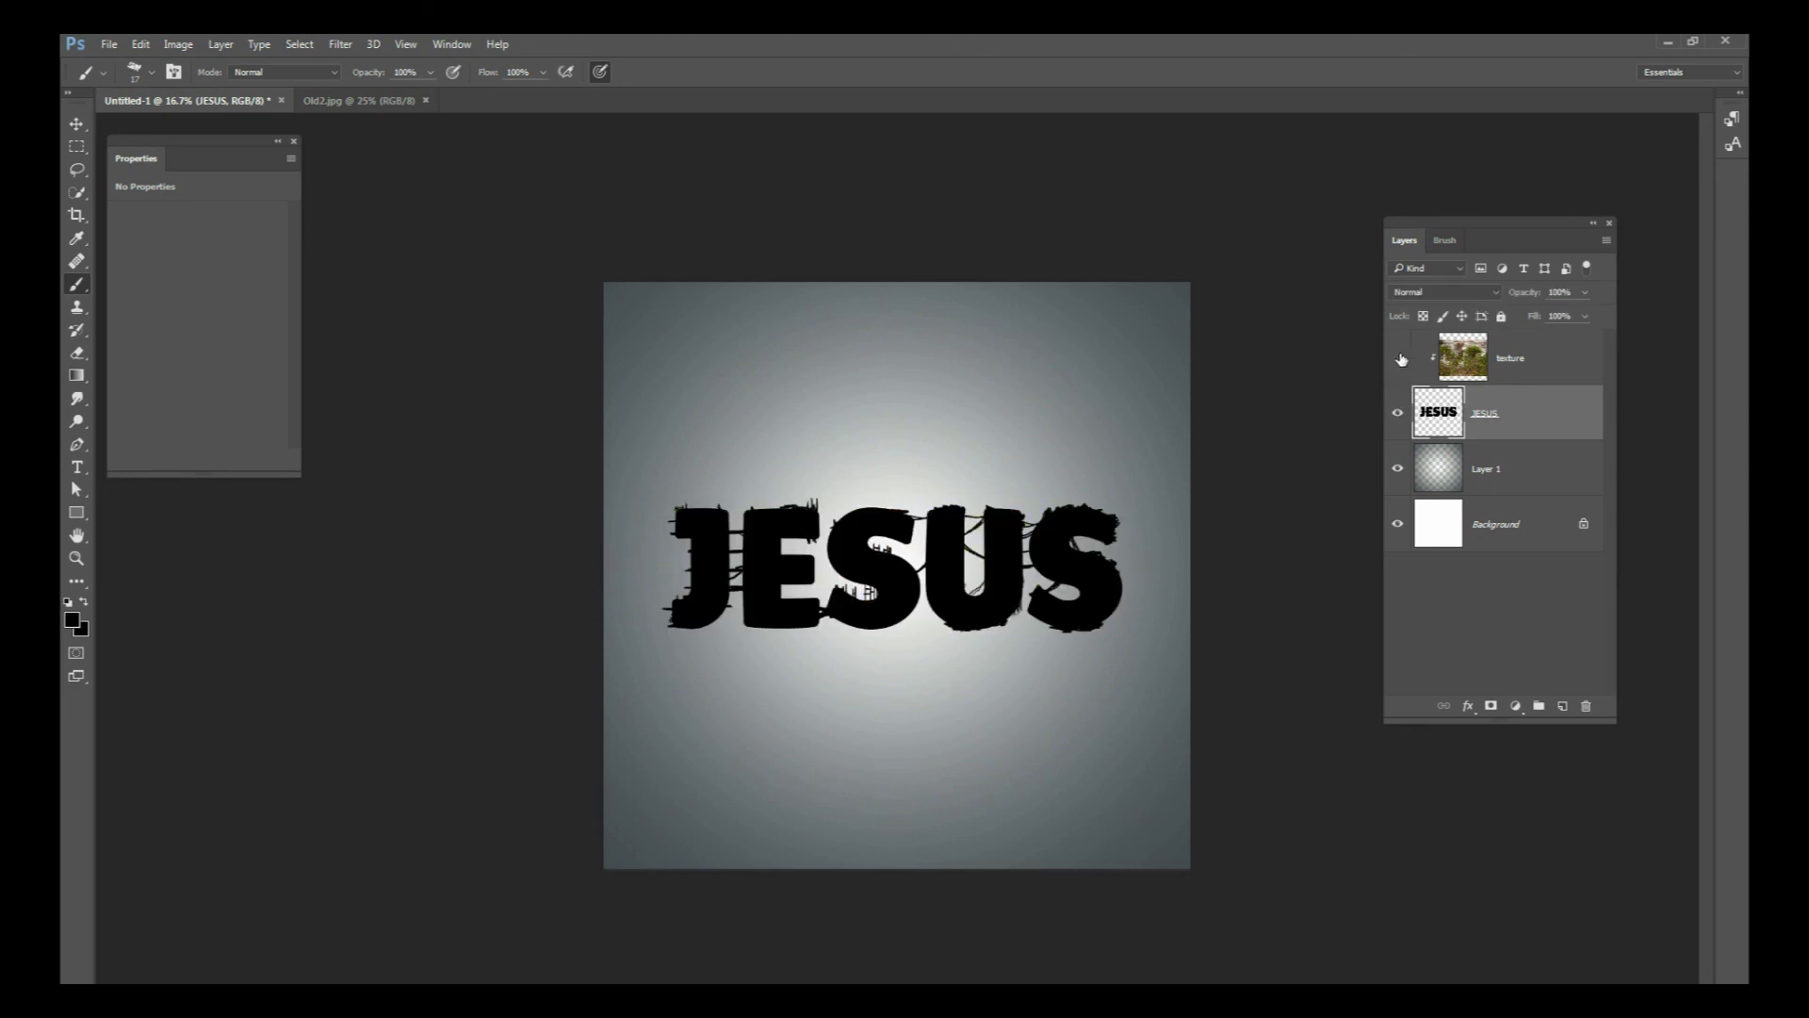
{"action": "key", "text": "ctrl+plus"}
{"action": "key", "text": "ctrl+plus"}
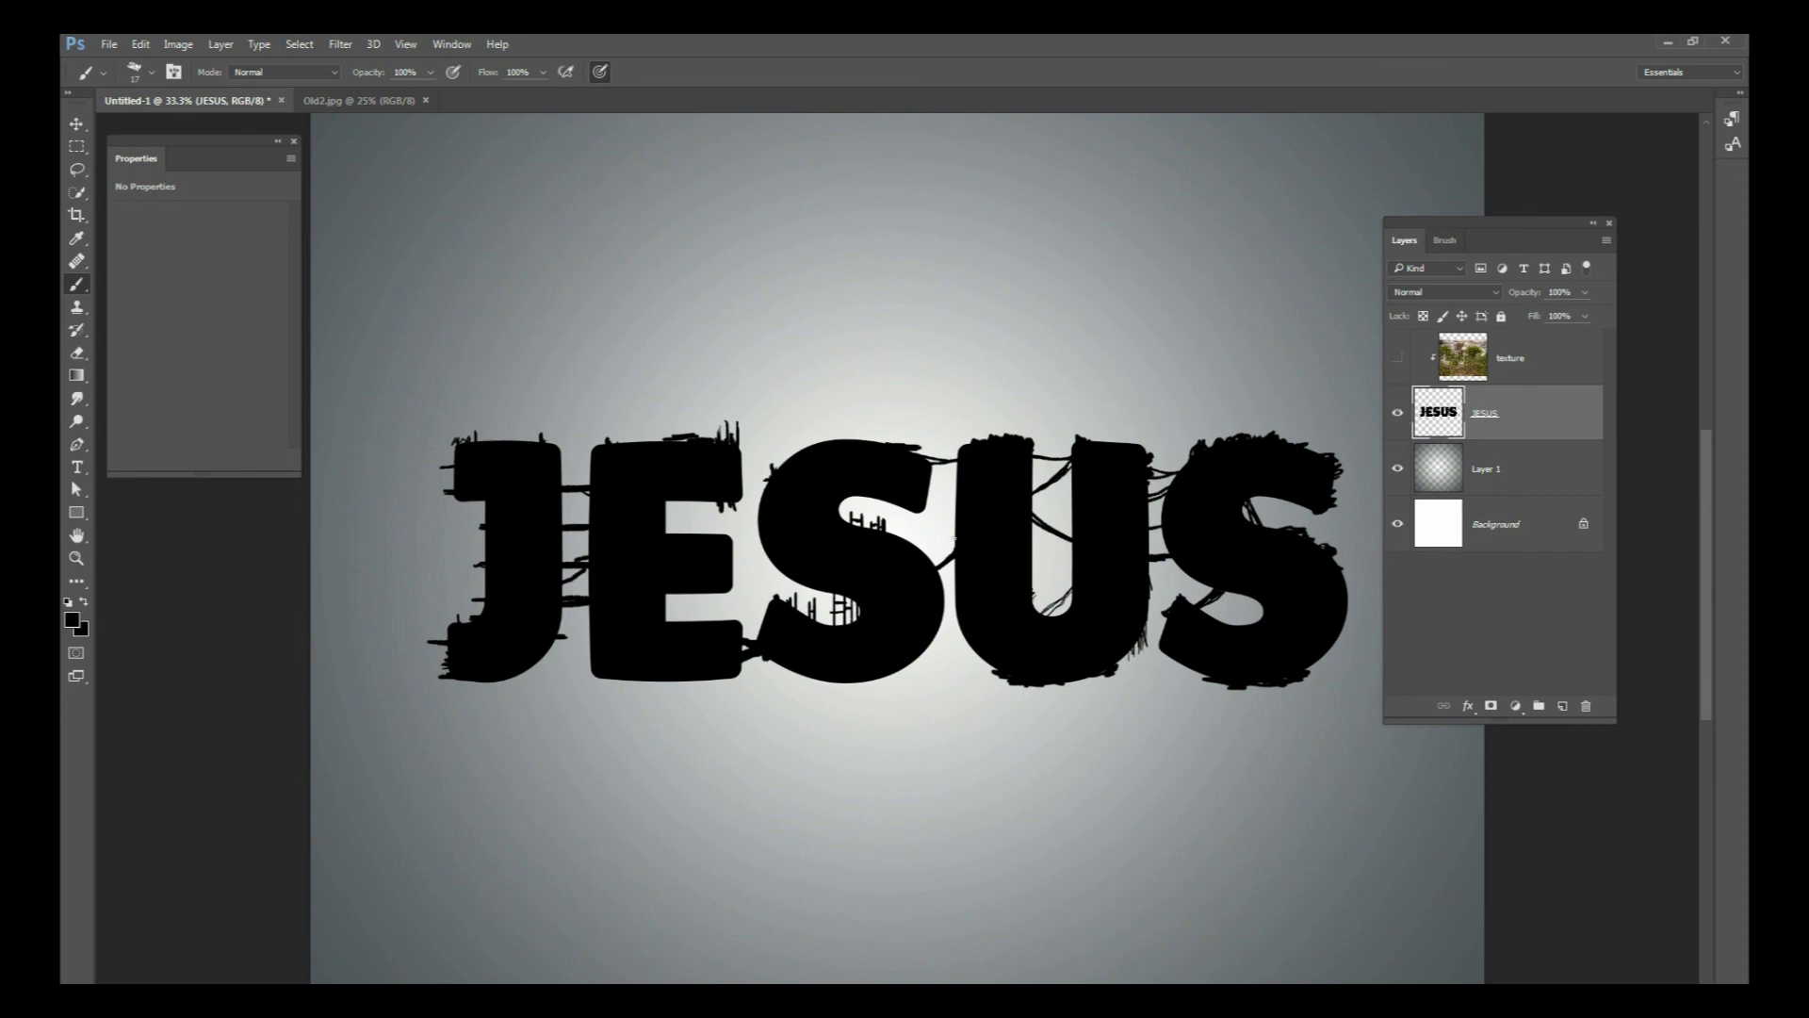
{"action": "left_click", "coordinate": [1397, 357]}
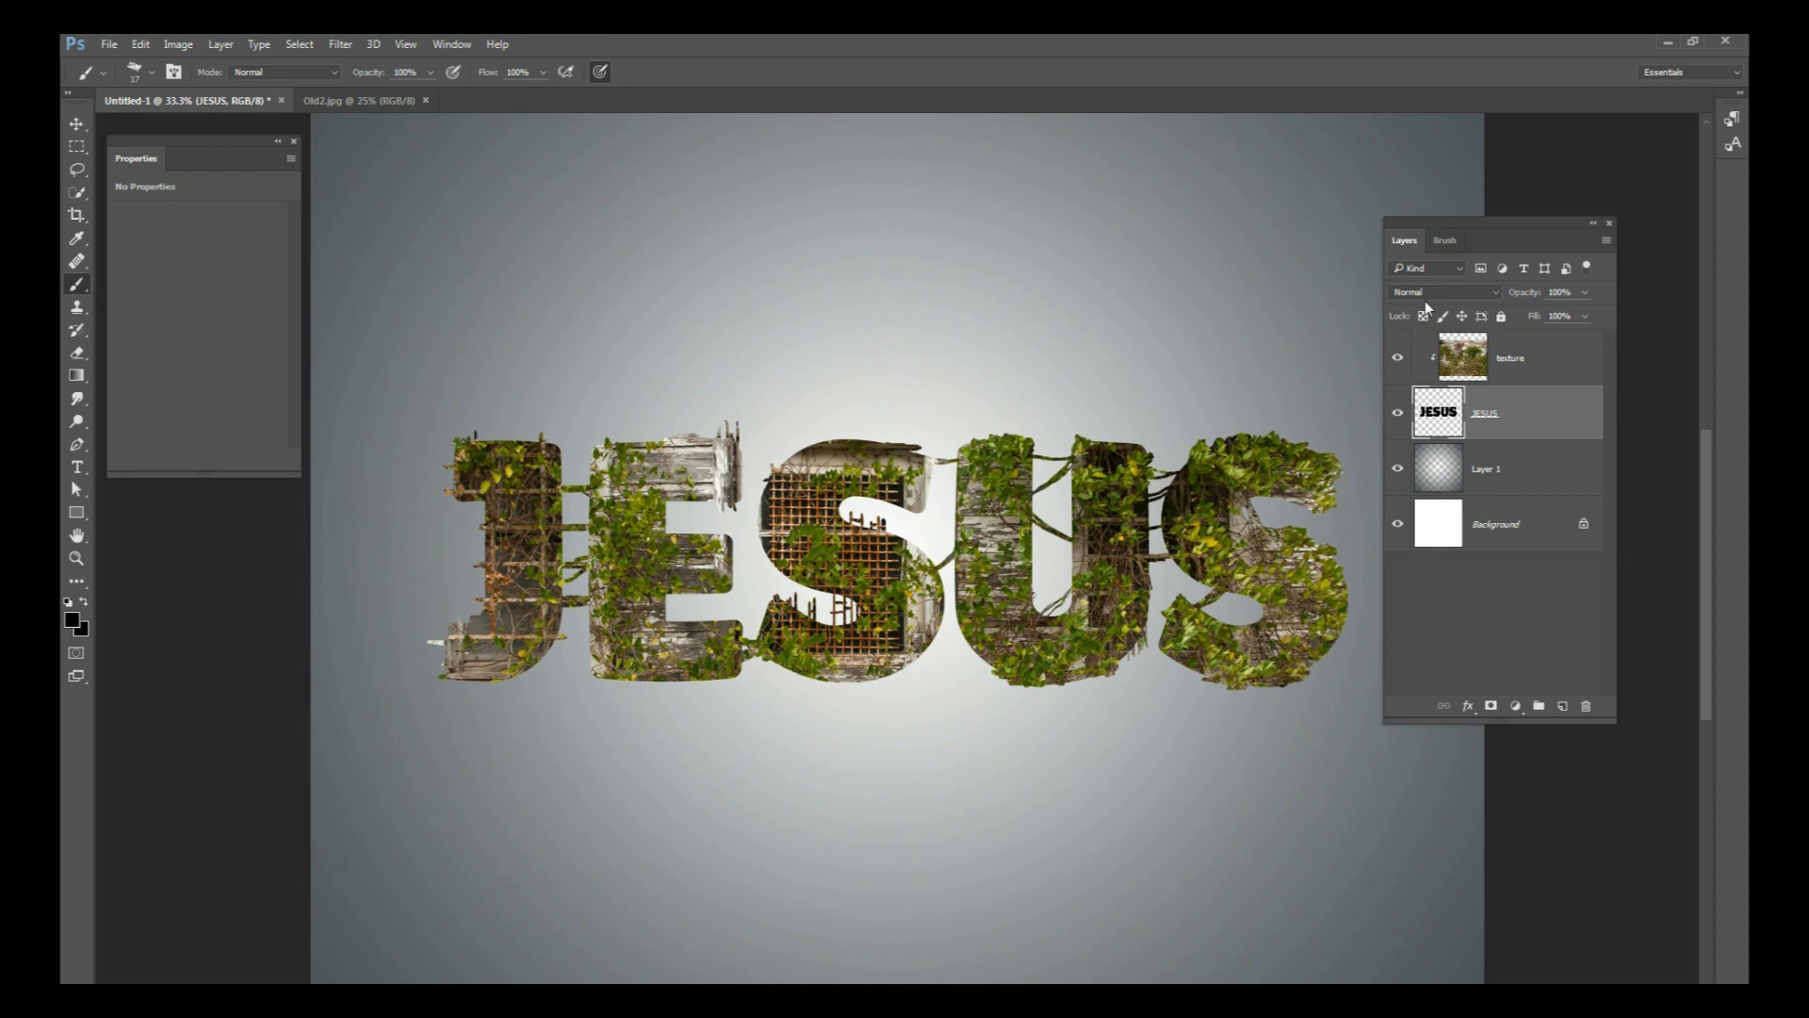
{"action": "key", "text": "ctrl+minus"}
{"action": "key", "text": "ctrl+minus"}
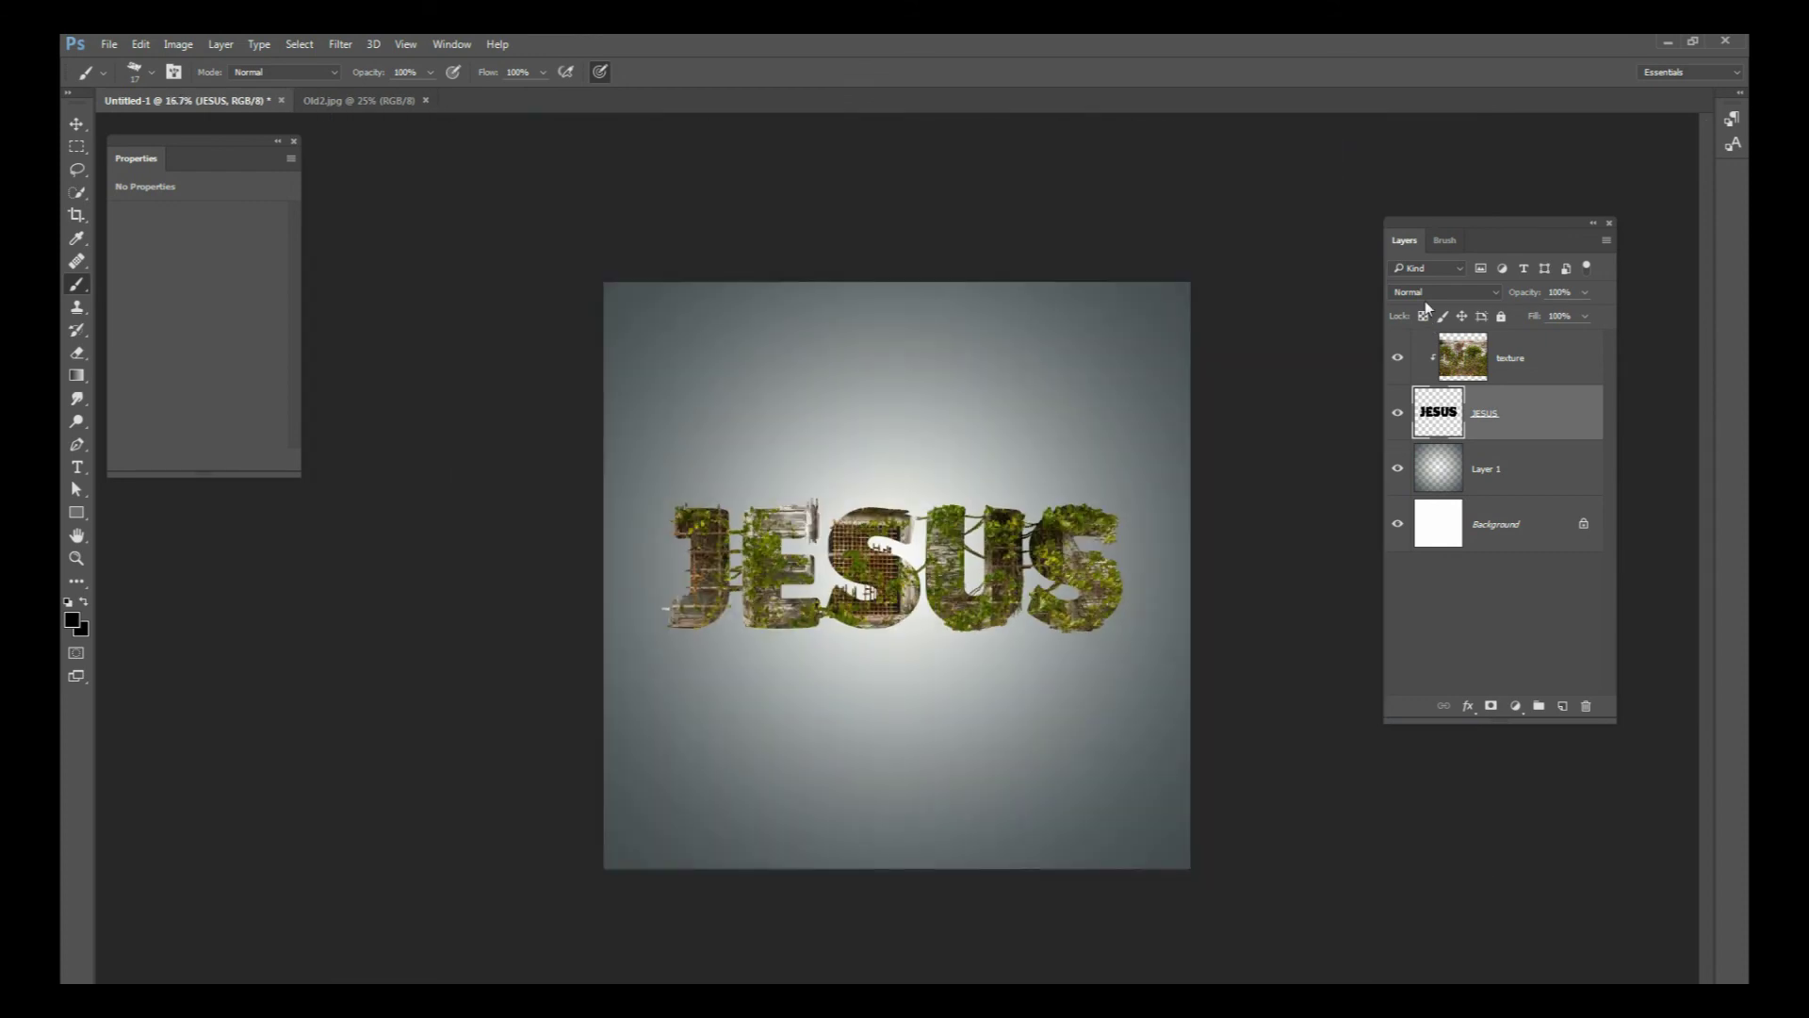